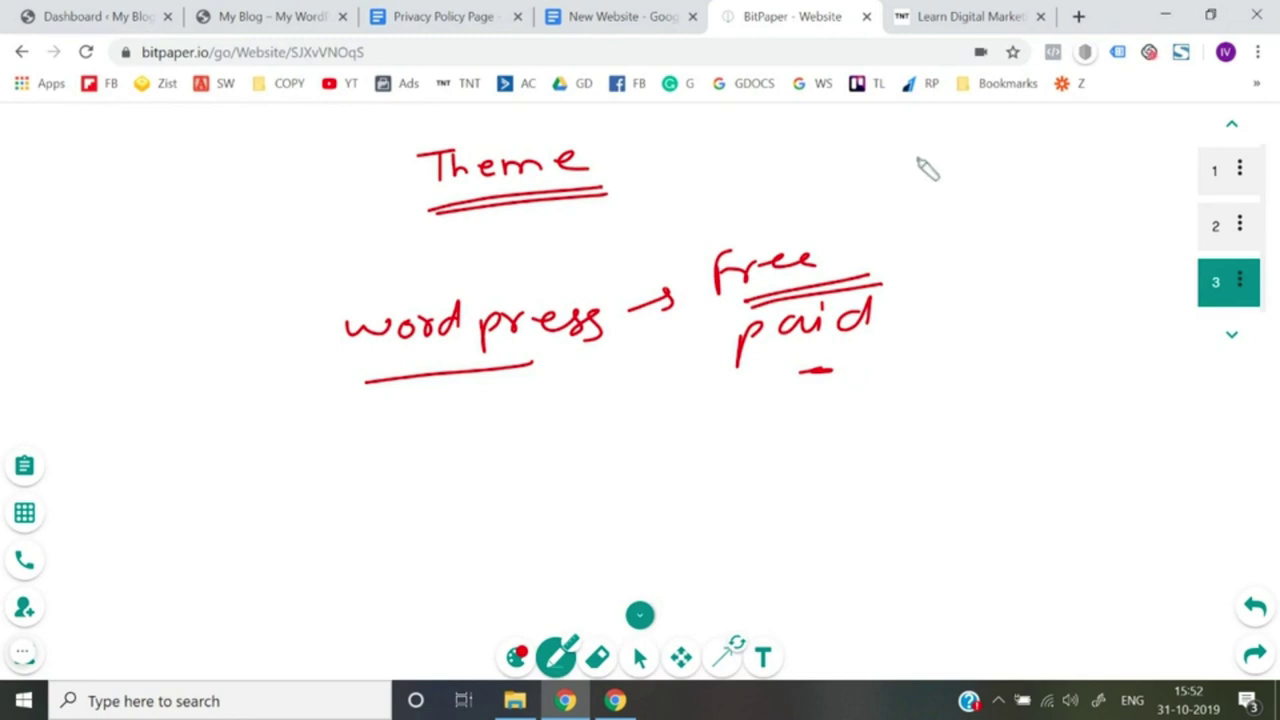
Mark the free and paid labels, draw a branching arrow below them, write "The Best theme" at its end and frame the phrase
{"action": "left_click_drag", "start_coordinate": [857, 240], "coordinate": [868, 240]}
{"action": "left_click", "coordinate": [943, 316]}
{"action": "mouse_move", "coordinate": [698, 272]}
{"action": "left_mouse_down"}
{"action": "mouse_move", "coordinate": [666, 432]}
{"action": "mouse_move", "coordinate": [697, 461]}
{"action": "mouse_move", "coordinate": [686, 466]}
{"action": "left_mouse_up"}
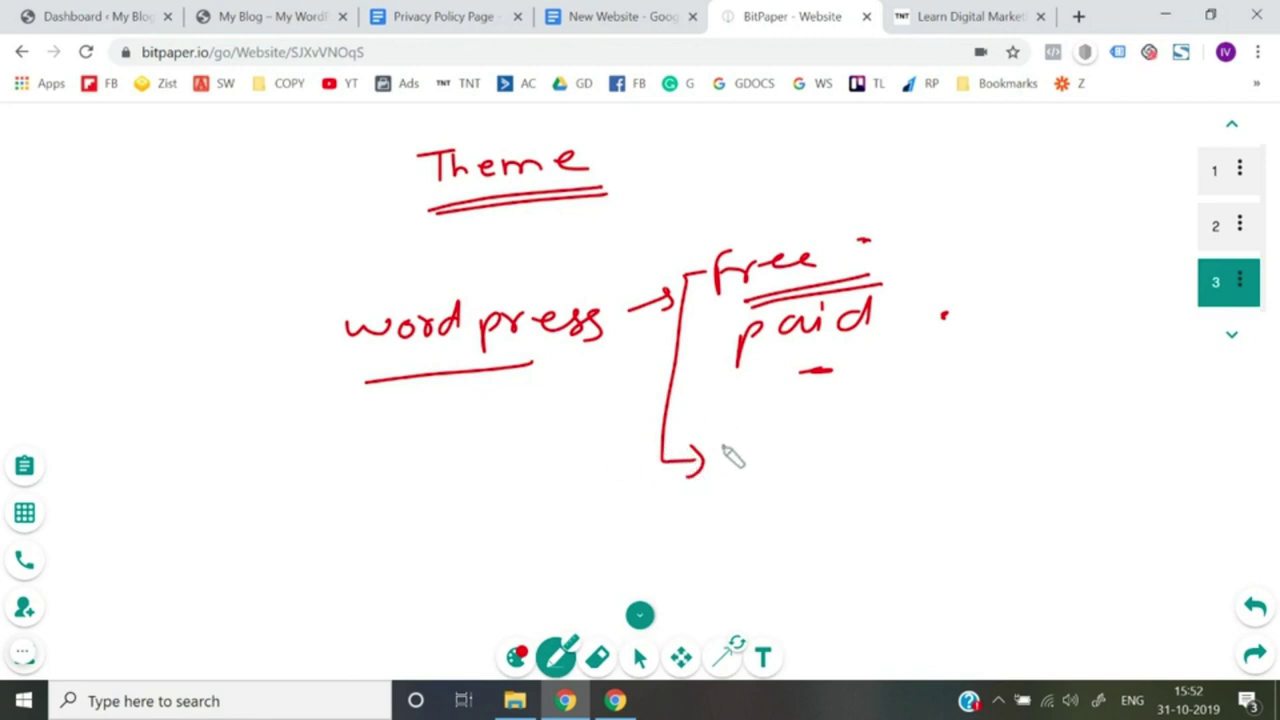
{"action": "mouse_move", "coordinate": [724, 436]}
{"action": "left_mouse_down"}
{"action": "mouse_move", "coordinate": [743, 467]}
{"action": "mouse_move", "coordinate": [866, 446]}
{"action": "mouse_move", "coordinate": [1020, 452]}
{"action": "mouse_move", "coordinate": [1082, 432]}
{"action": "mouse_move", "coordinate": [1108, 448]}
{"action": "mouse_move", "coordinate": [1170, 432]}
{"action": "left_mouse_up"}
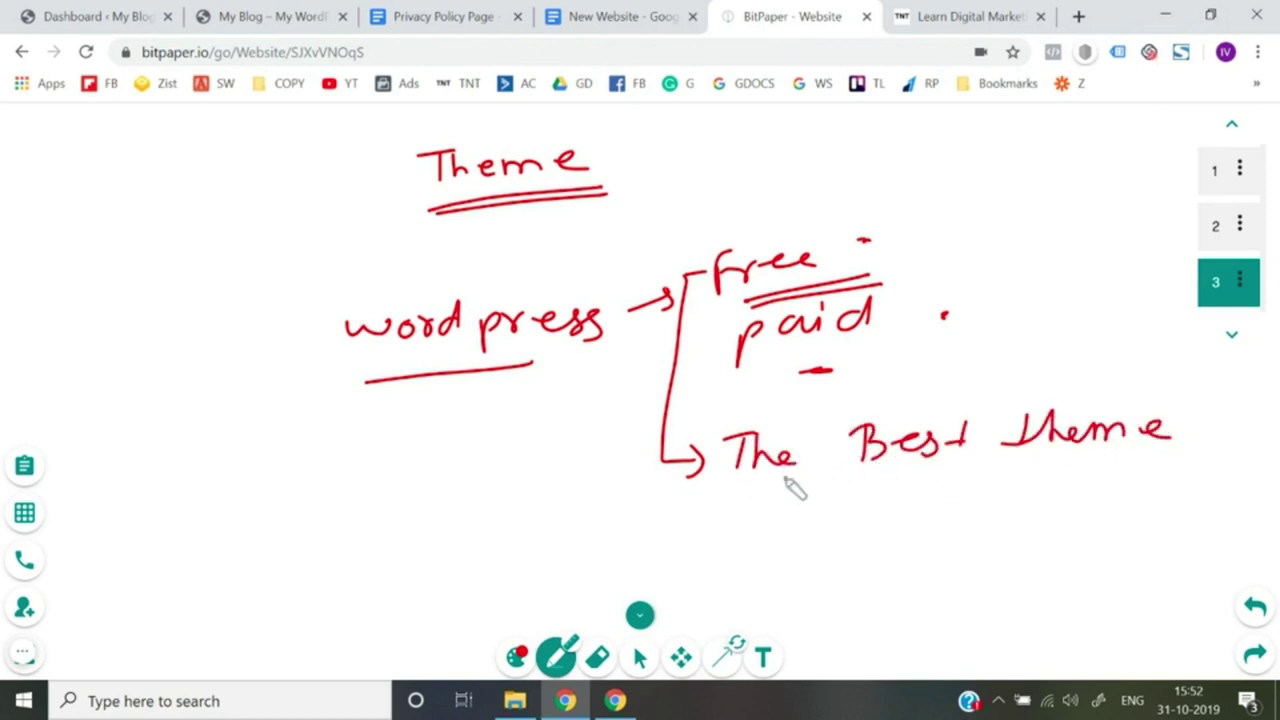
{"action": "left_click_drag", "start_coordinate": [780, 478], "coordinate": [1124, 456]}
{"action": "mouse_move", "coordinate": [828, 411]}
{"action": "left_mouse_down"}
{"action": "mouse_move", "coordinate": [1135, 386]}
{"action": "mouse_move", "coordinate": [1165, 452]}
{"action": "left_mouse_up"}
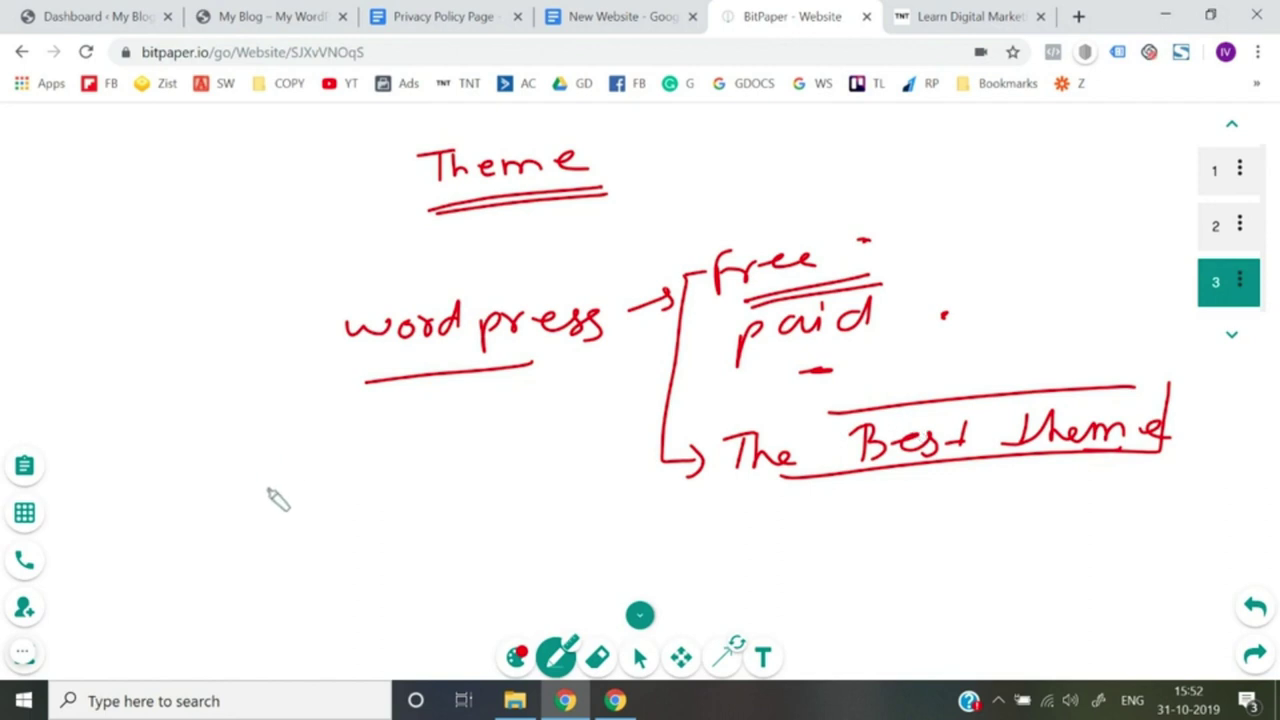
Write "oceanwp theme" beside the branching arrow and draw boxes around both words
{"action": "mouse_move", "coordinate": [267, 488]}
{"action": "left_mouse_down"}
{"action": "mouse_move", "coordinate": [334, 477]}
{"action": "mouse_move", "coordinate": [357, 489]}
{"action": "mouse_move", "coordinate": [435, 468]}
{"action": "mouse_move", "coordinate": [560, 480]}
{"action": "mouse_move", "coordinate": [651, 449]}
{"action": "mouse_move", "coordinate": [675, 458]}
{"action": "left_mouse_up"}
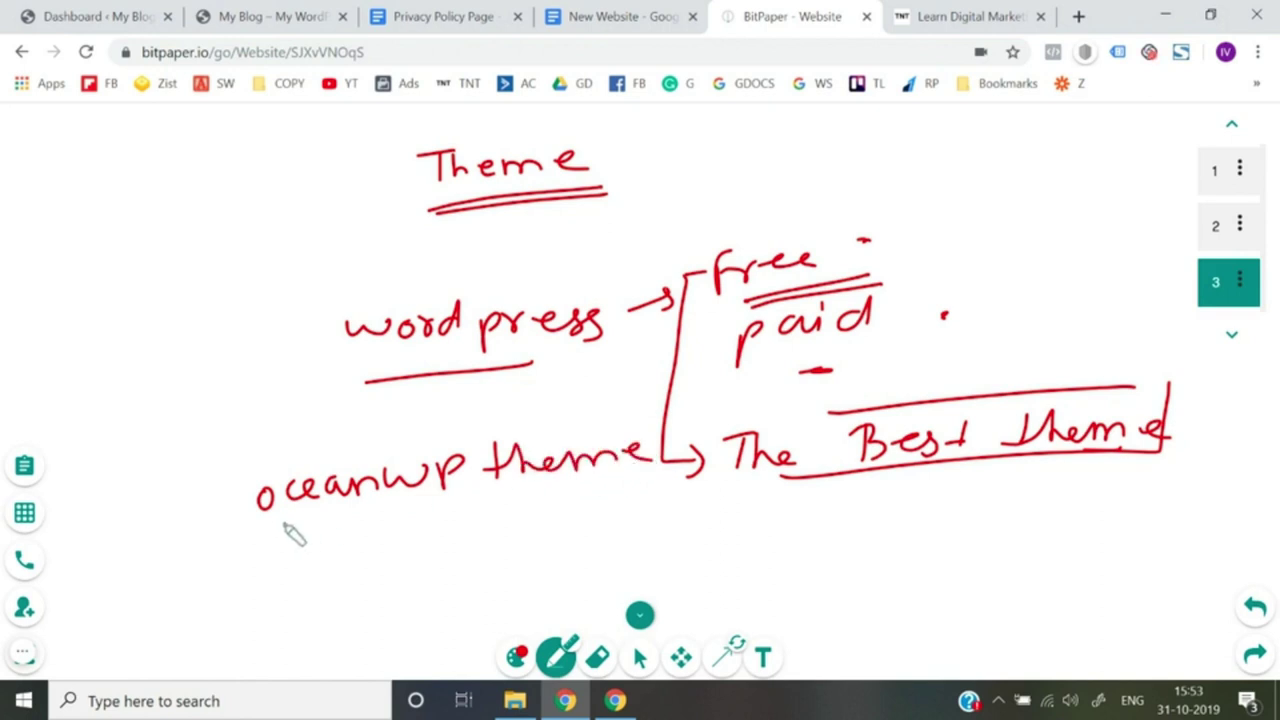
{"action": "left_click_drag", "start_coordinate": [232, 535], "coordinate": [512, 493]}
{"action": "mouse_move", "coordinate": [238, 478]}
{"action": "left_mouse_down"}
{"action": "mouse_move", "coordinate": [213, 505]}
{"action": "mouse_move", "coordinate": [228, 535]}
{"action": "mouse_move", "coordinate": [450, 430]}
{"action": "mouse_move", "coordinate": [462, 486]}
{"action": "left_mouse_up"}
{"action": "mouse_move", "coordinate": [482, 424]}
{"action": "left_mouse_down"}
{"action": "mouse_move", "coordinate": [484, 492]}
{"action": "mouse_move", "coordinate": [517, 491]}
{"action": "mouse_move", "coordinate": [499, 480]}
{"action": "left_mouse_up"}
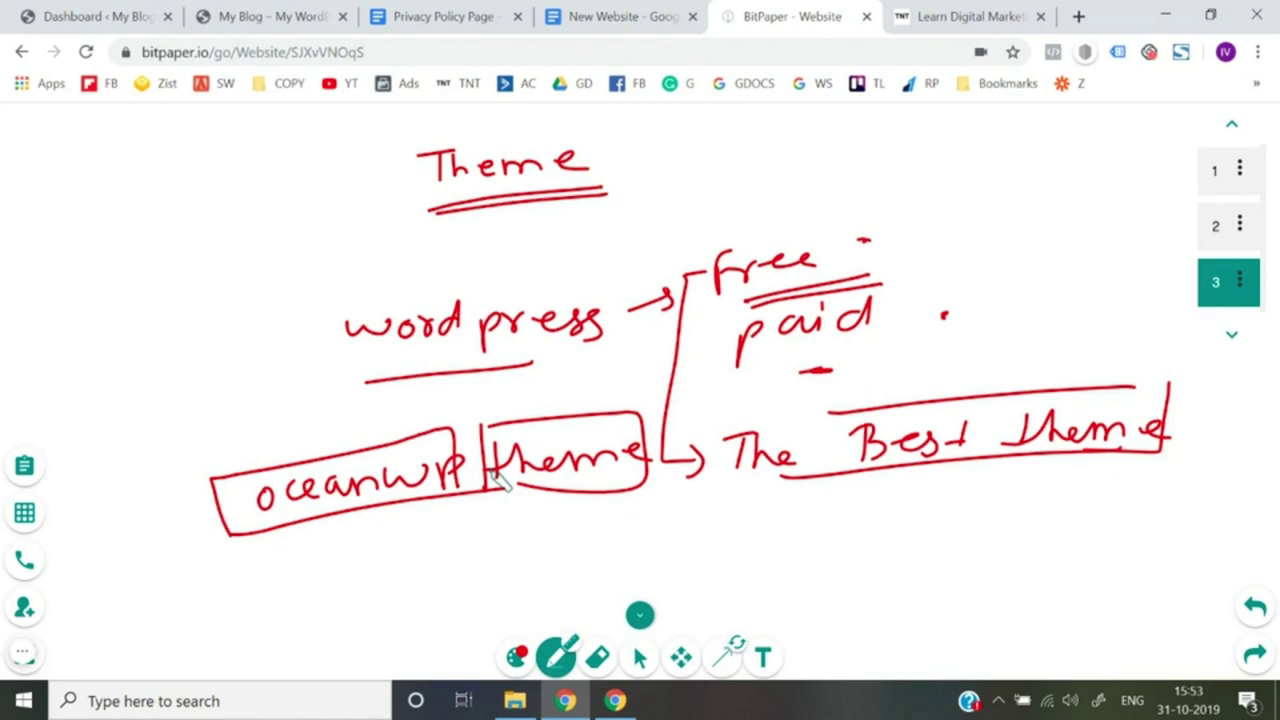
Switch to the WordPress dashboard and examine the domain and the wp-admin part of its address
{"action": "left_click", "coordinate": [100, 15]}
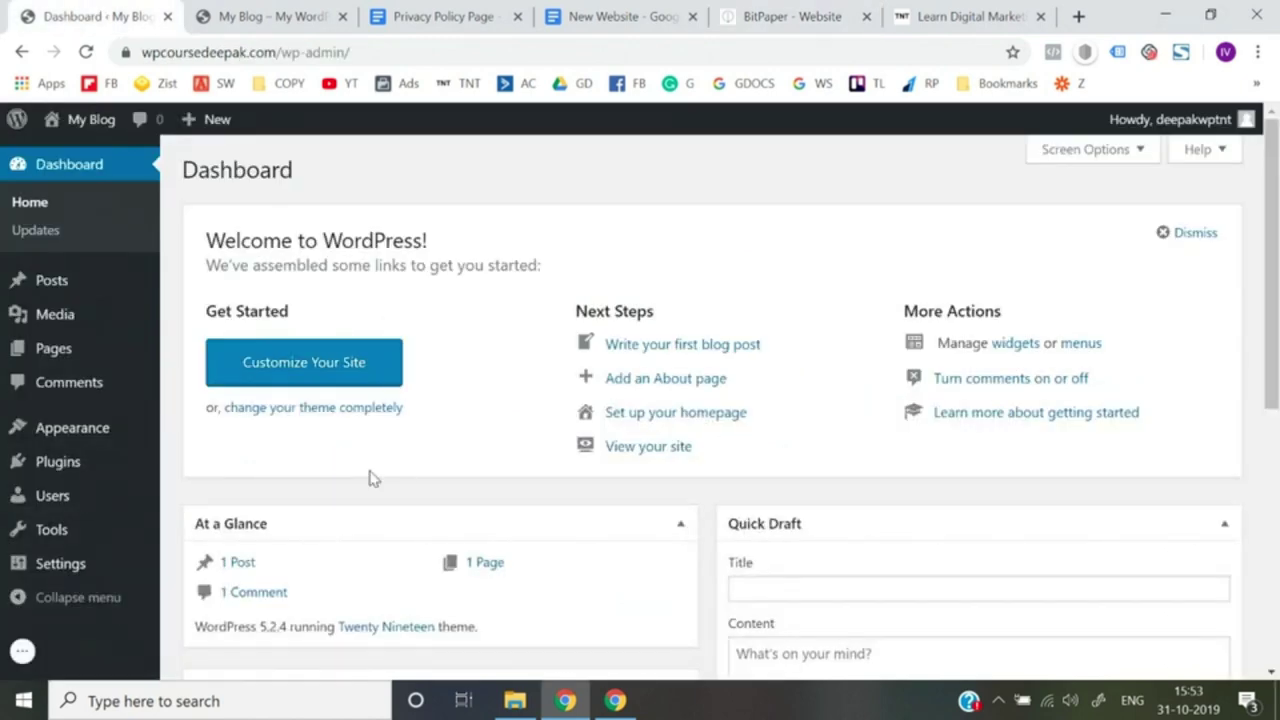
{"action": "mouse_move", "coordinate": [88, 437]}
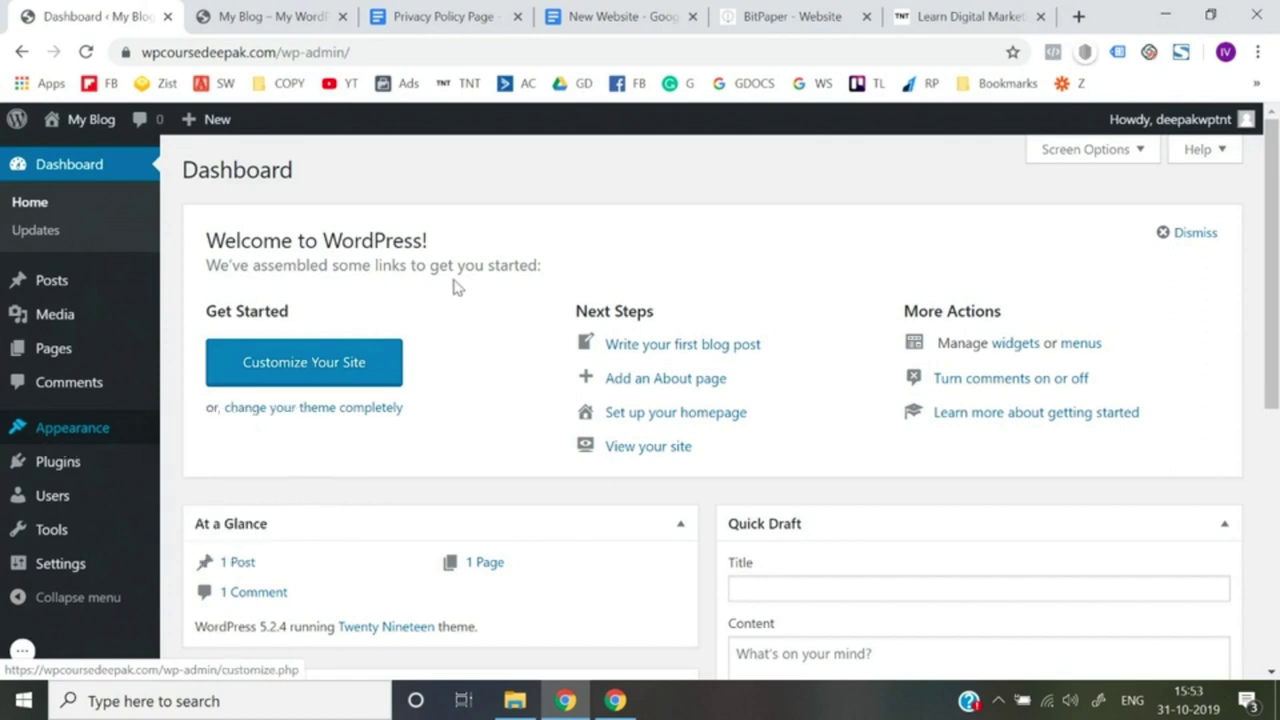
{"action": "left_click_drag", "start_coordinate": [277, 57], "coordinate": [147, 58]}
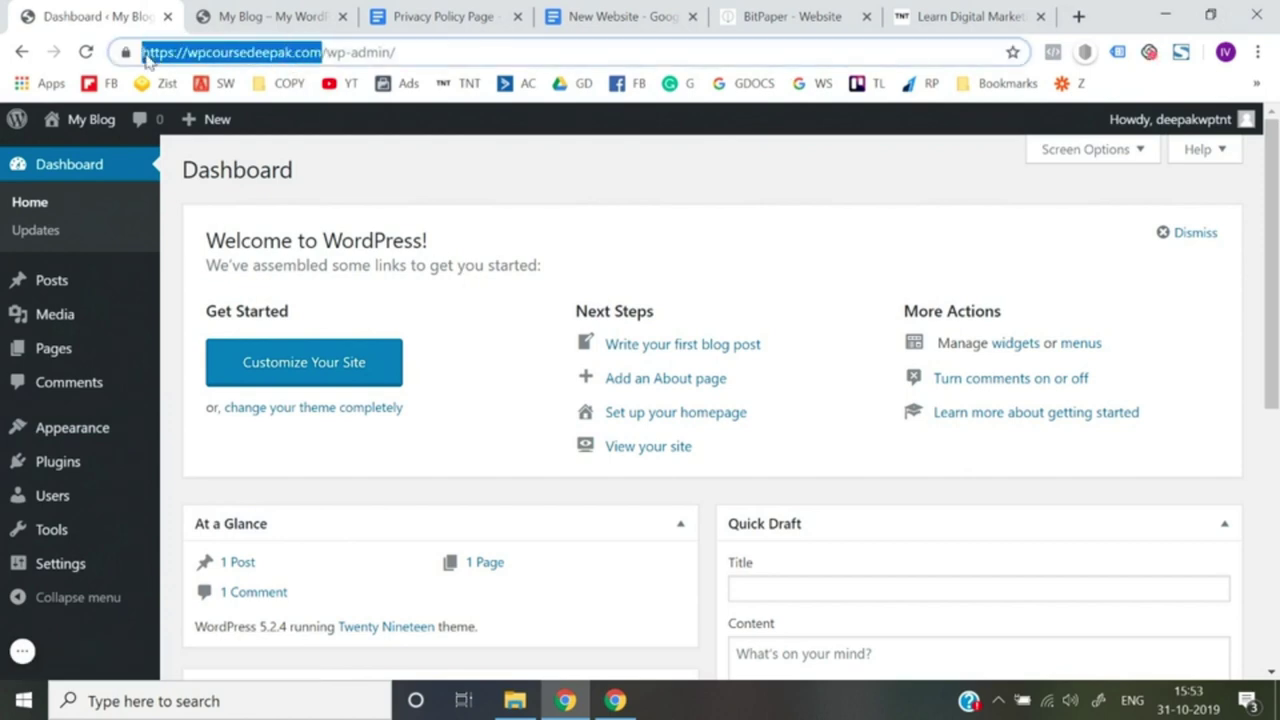
{"action": "left_click", "coordinate": [423, 180]}
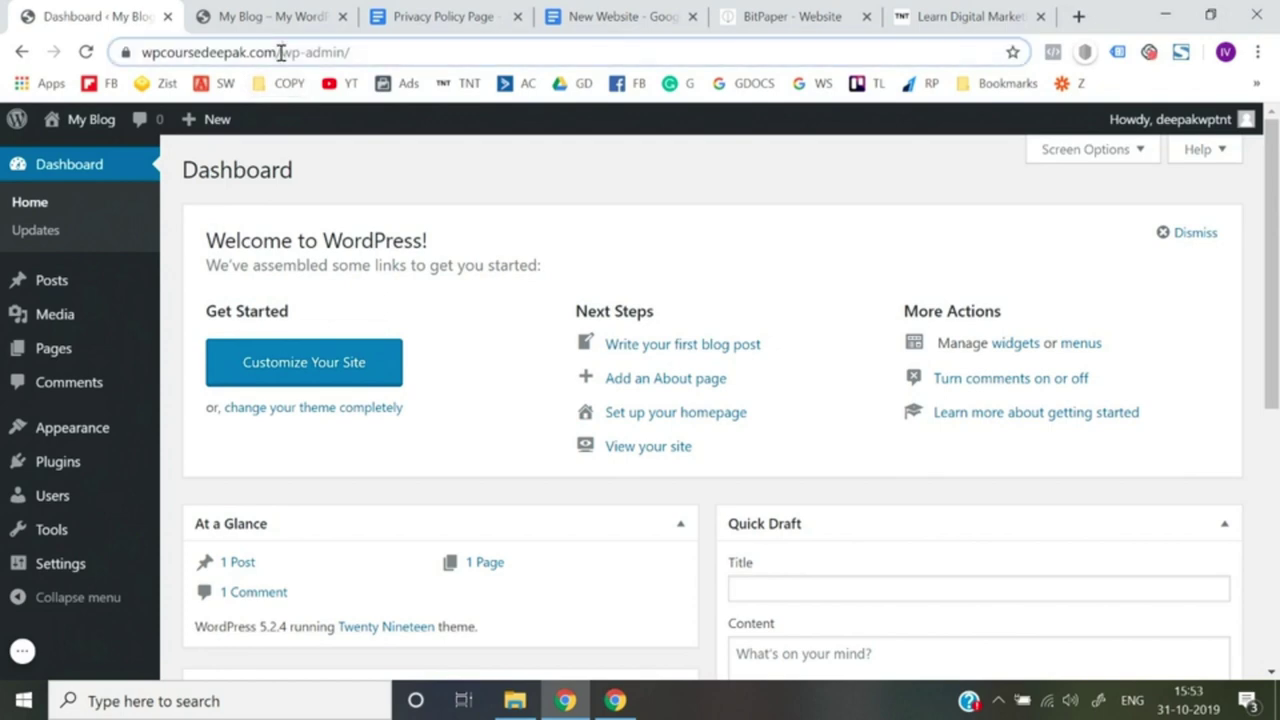
{"action": "left_click_drag", "start_coordinate": [279, 52], "coordinate": [343, 55]}
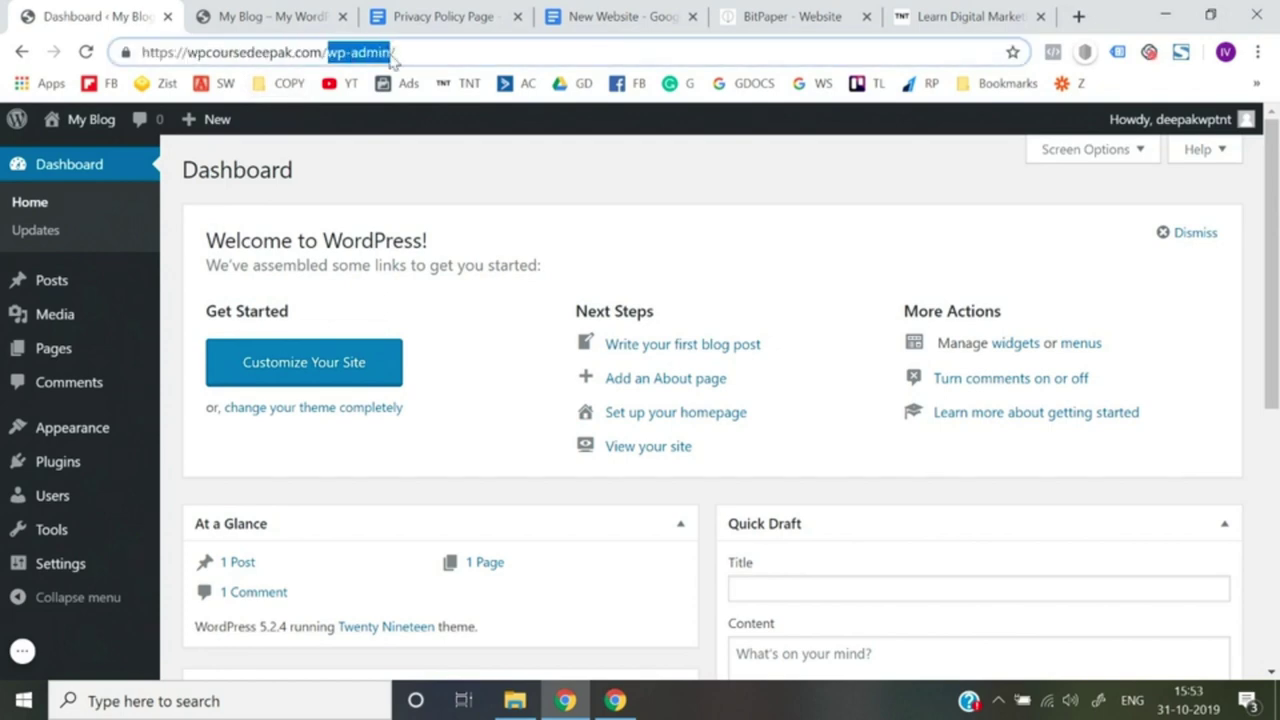
{"action": "left_click", "coordinate": [427, 170]}
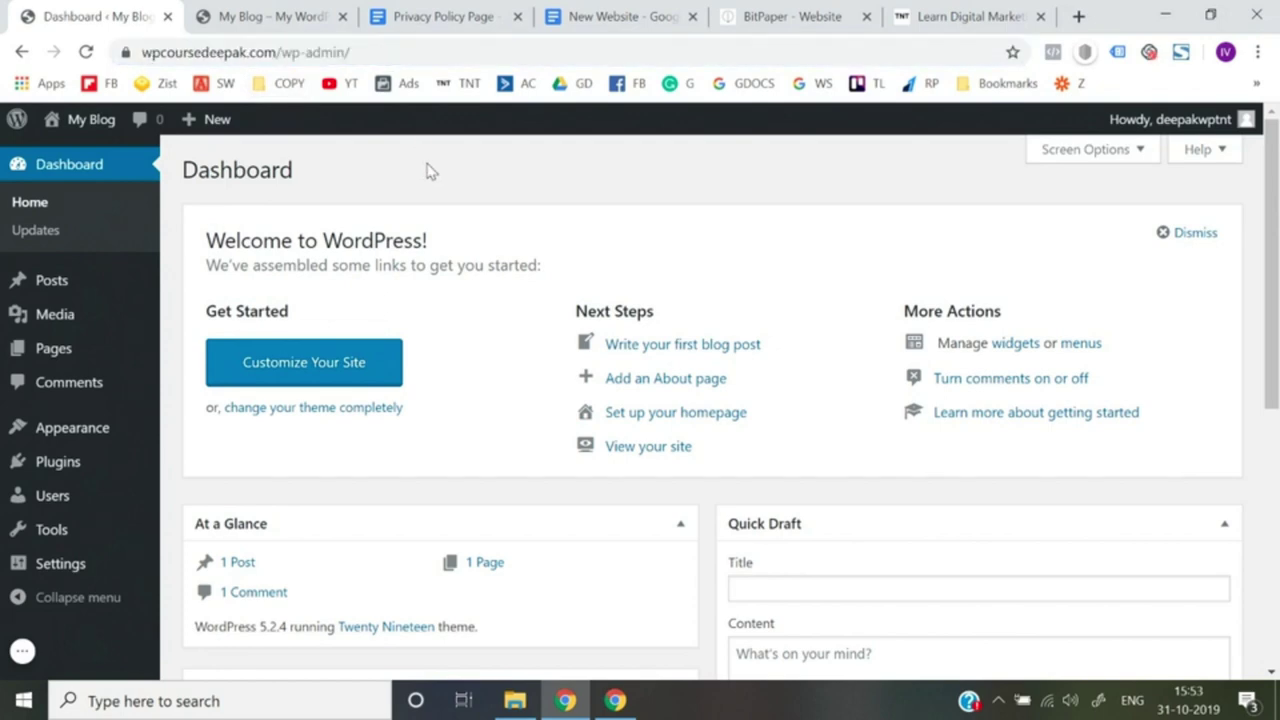
View the live blog's home page and check its connection security information
{"action": "left_click", "coordinate": [296, 14]}
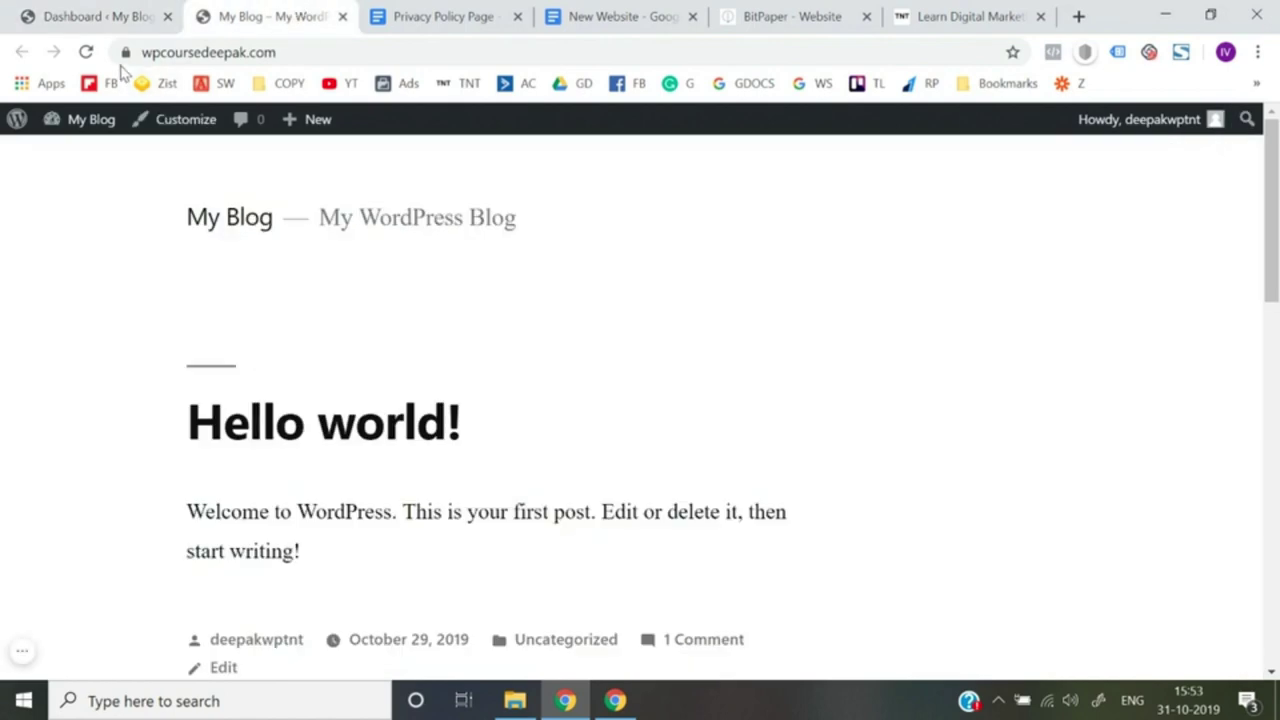
{"action": "left_click", "coordinate": [126, 53]}
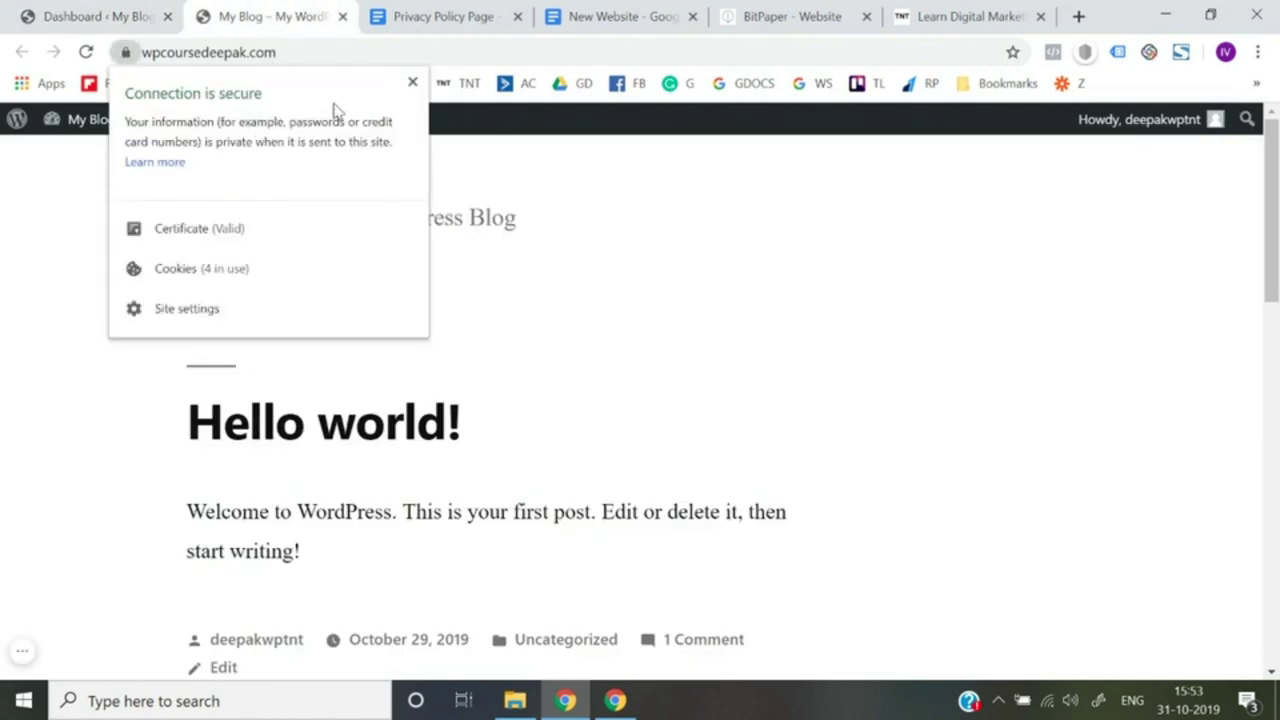
{"action": "left_click", "coordinate": [412, 82]}
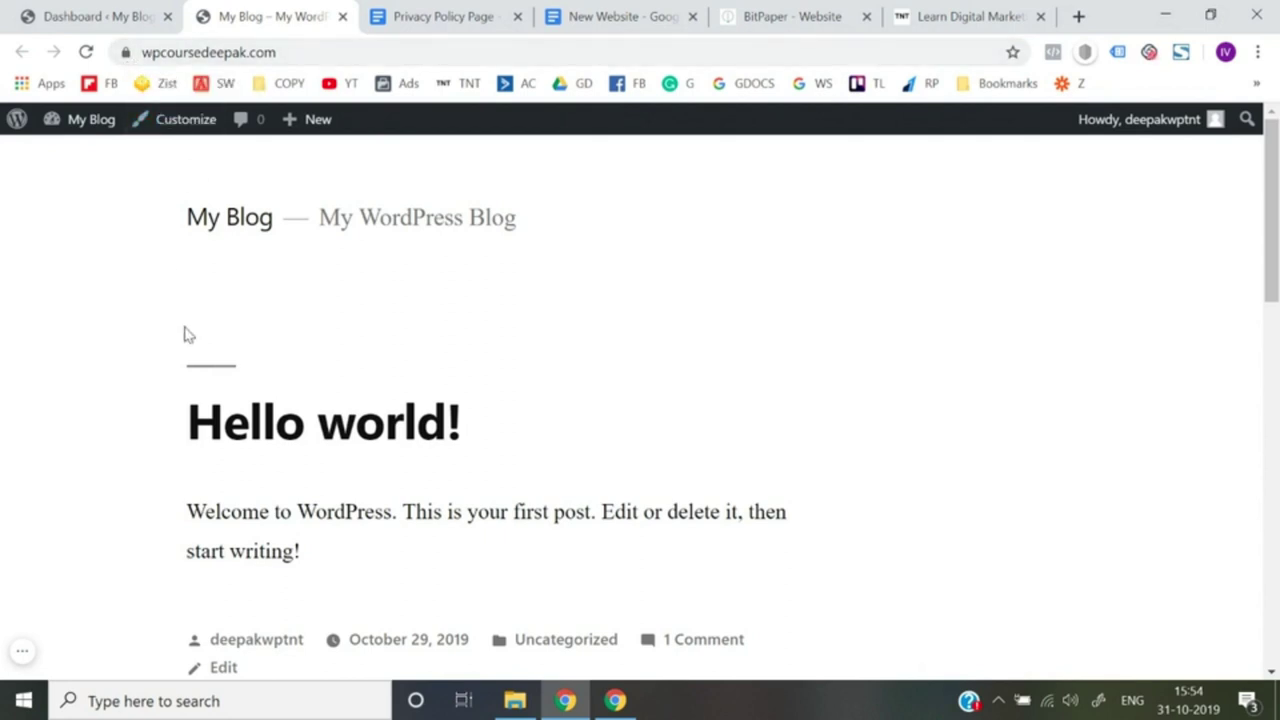
Return to the WordPress dashboard and open the page for adding new themes
{"action": "left_click", "coordinate": [137, 10]}
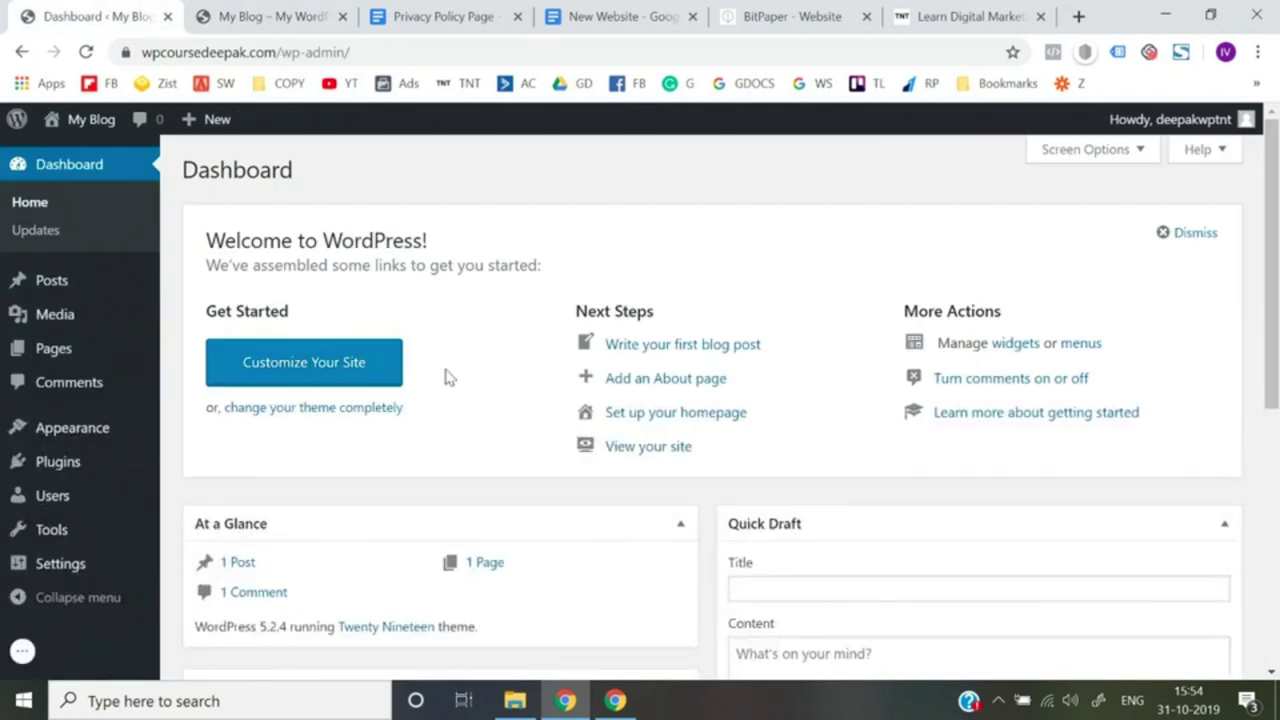
{"action": "mouse_move", "coordinate": [114, 429]}
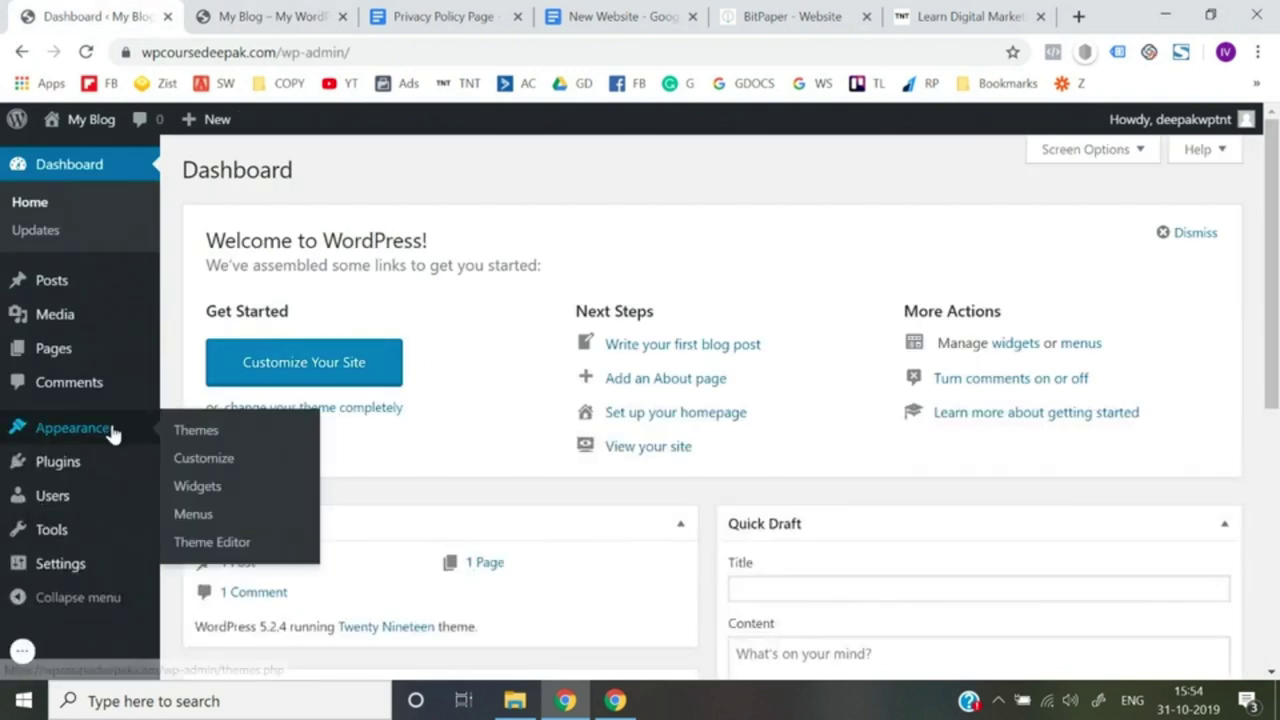
{"action": "left_click", "coordinate": [204, 439]}
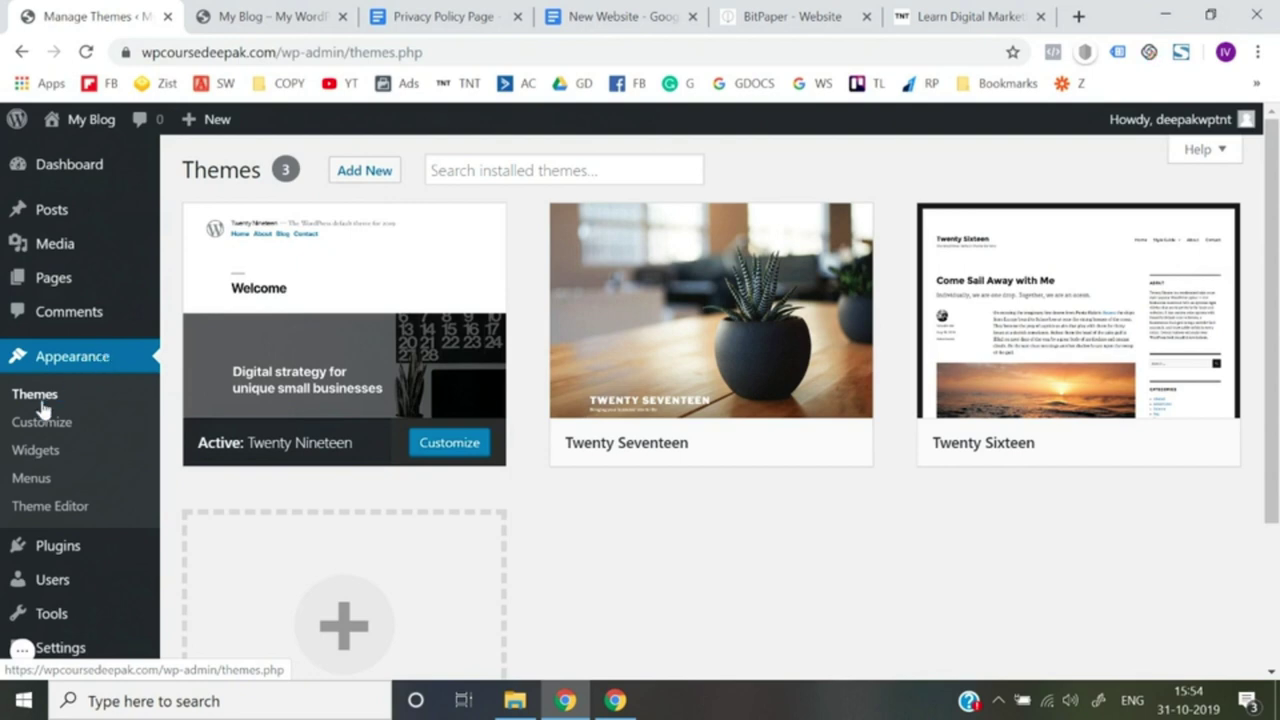
{"action": "left_click", "coordinate": [363, 186]}
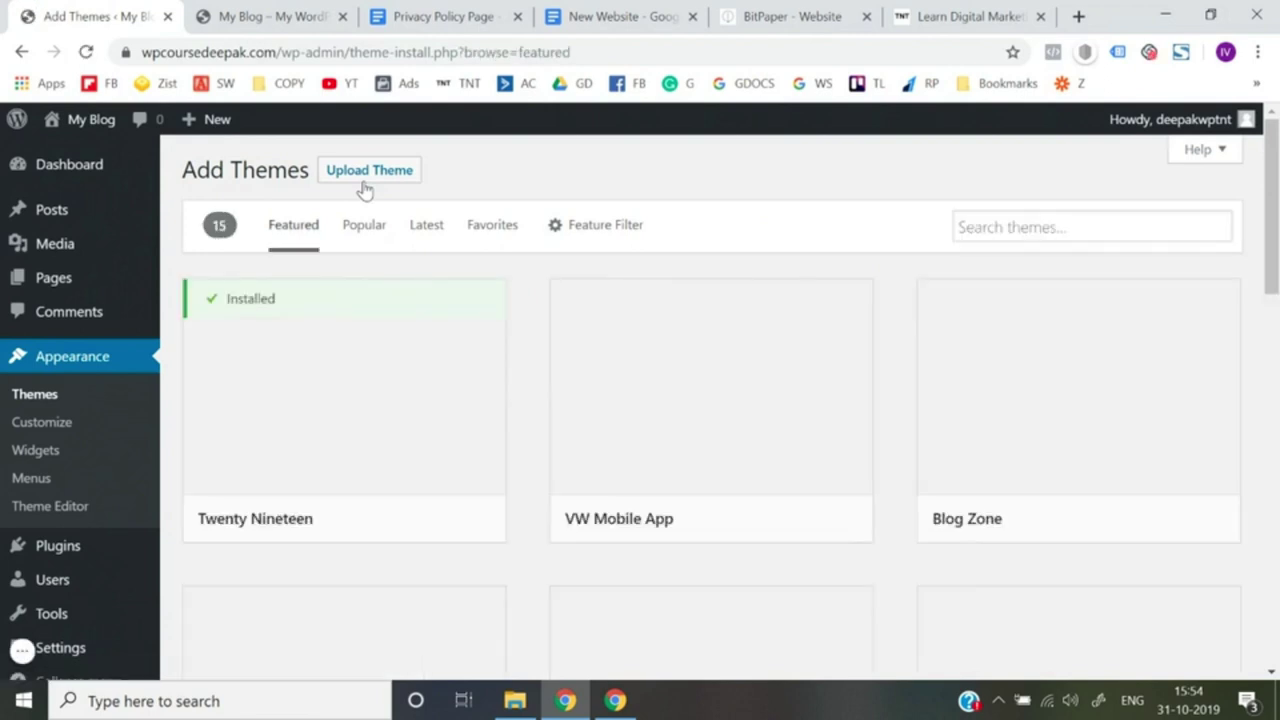
Search the theme directory for "ocean wp", and install and activate the OceanWP theme
{"action": "left_click", "coordinate": [1050, 225]}
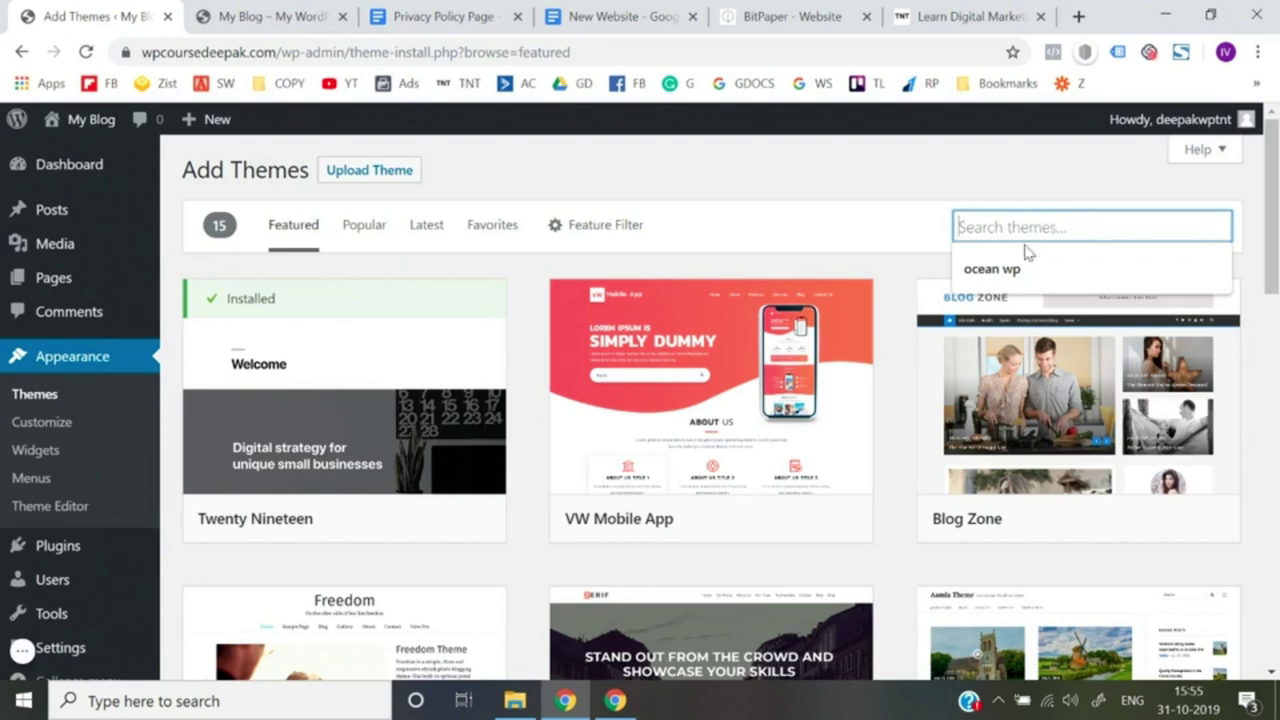
{"action": "type", "text": "ocean"}
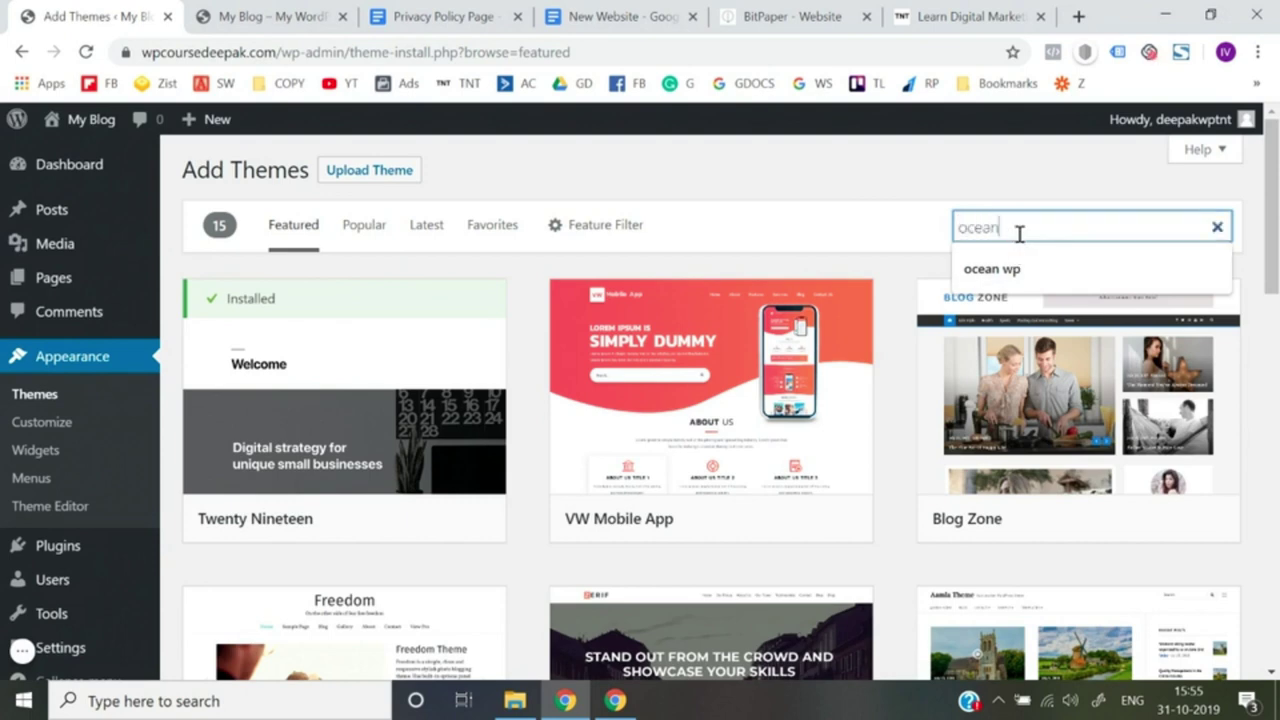
{"action": "type", "text": " wp"}
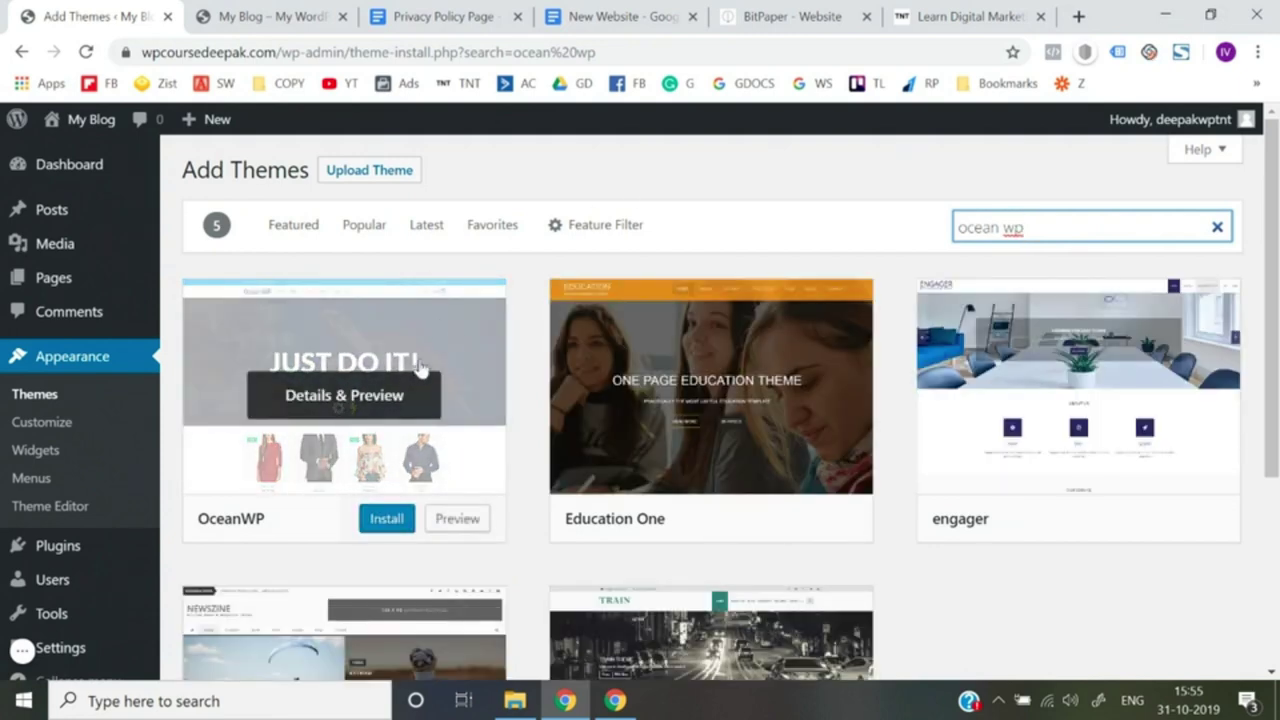
{"action": "left_click", "coordinate": [387, 520]}
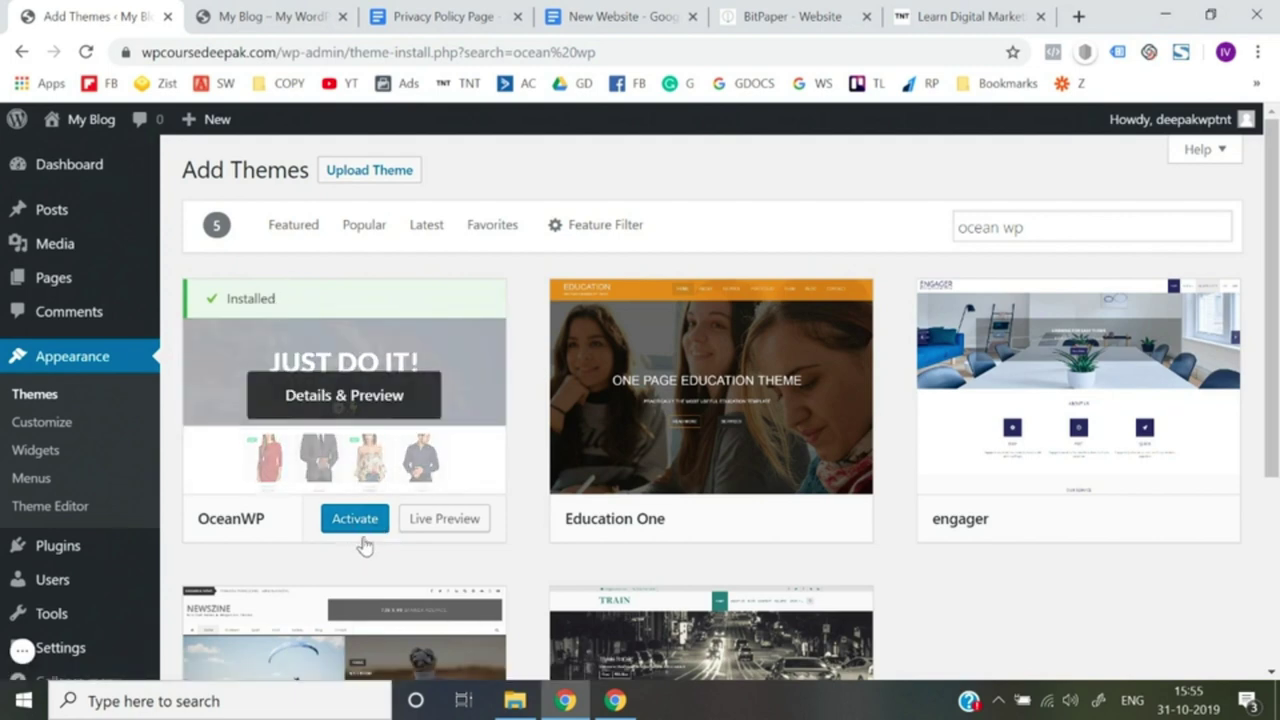
{"action": "left_click", "coordinate": [357, 520]}
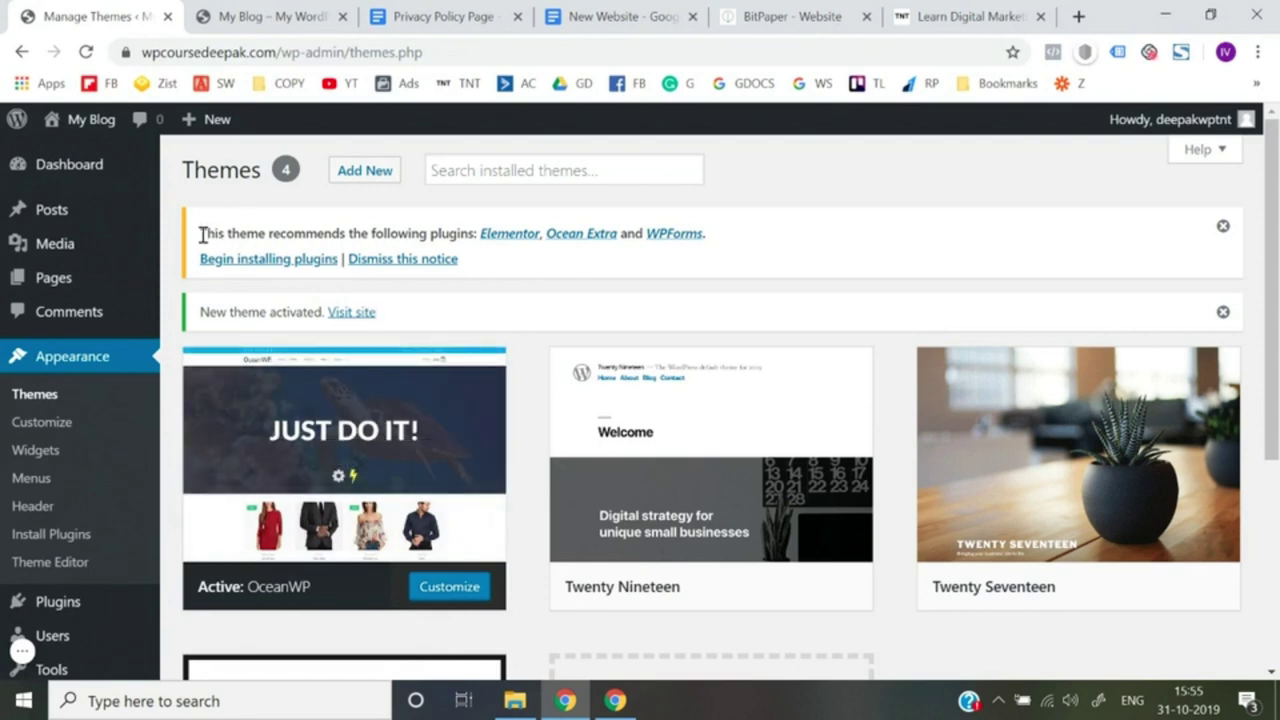
Read the notice about the plugins recommended by the OceanWP theme, highlighting its text
{"action": "left_click_drag", "start_coordinate": [201, 235], "coordinate": [473, 231]}
{"action": "left_click", "coordinate": [474, 232]}
{"action": "left_click_drag", "start_coordinate": [478, 232], "coordinate": [541, 233]}
{"action": "left_click", "coordinate": [408, 227]}
{"action": "left_click_drag", "start_coordinate": [480, 232], "coordinate": [205, 228]}
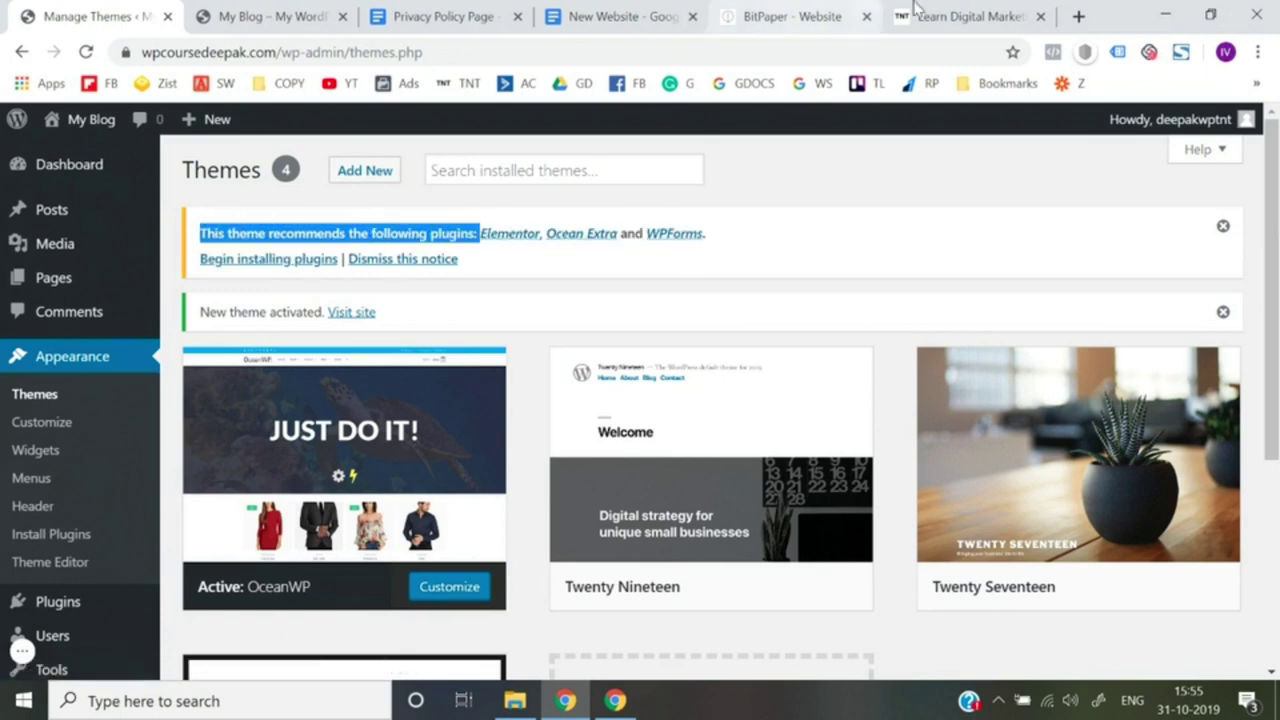
Switch to the BitPaper whiteboard and, on page 4, write "Elementor" with an arrow down to a double-underlined "page builder"
{"action": "left_click", "coordinate": [757, 10]}
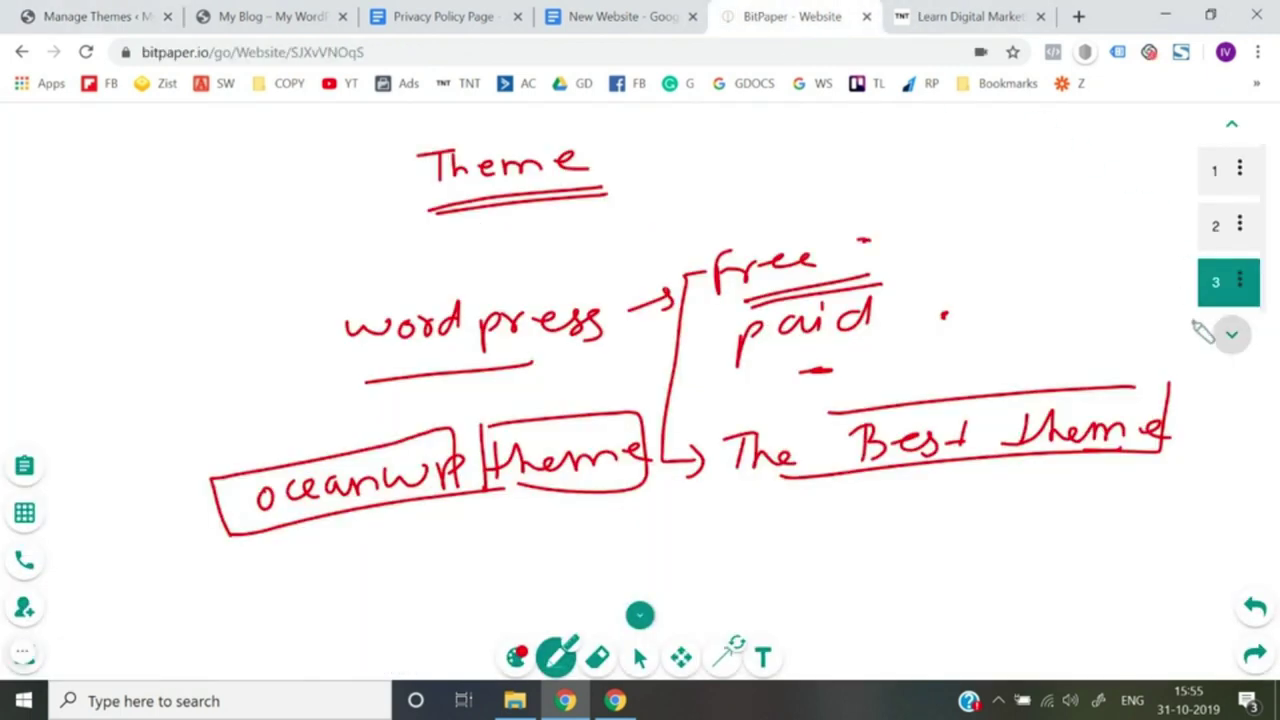
{"action": "left_click", "coordinate": [1222, 335]}
{"action": "mouse_move", "coordinate": [442, 168]}
{"action": "left_mouse_down"}
{"action": "mouse_move", "coordinate": [436, 204]}
{"action": "mouse_move", "coordinate": [563, 169]}
{"action": "mouse_move", "coordinate": [609, 189]}
{"action": "mouse_move", "coordinate": [679, 157]}
{"action": "mouse_move", "coordinate": [517, 303]}
{"action": "mouse_move", "coordinate": [545, 278]}
{"action": "mouse_move", "coordinate": [654, 294]}
{"action": "mouse_move", "coordinate": [708, 262]}
{"action": "mouse_move", "coordinate": [740, 277]}
{"action": "mouse_move", "coordinate": [837, 277]}
{"action": "mouse_move", "coordinate": [828, 262]}
{"action": "left_mouse_up"}
{"action": "left_click_drag", "start_coordinate": [480, 340], "coordinate": [556, 326]}
{"action": "left_click_drag", "start_coordinate": [842, 298], "coordinate": [536, 310]}
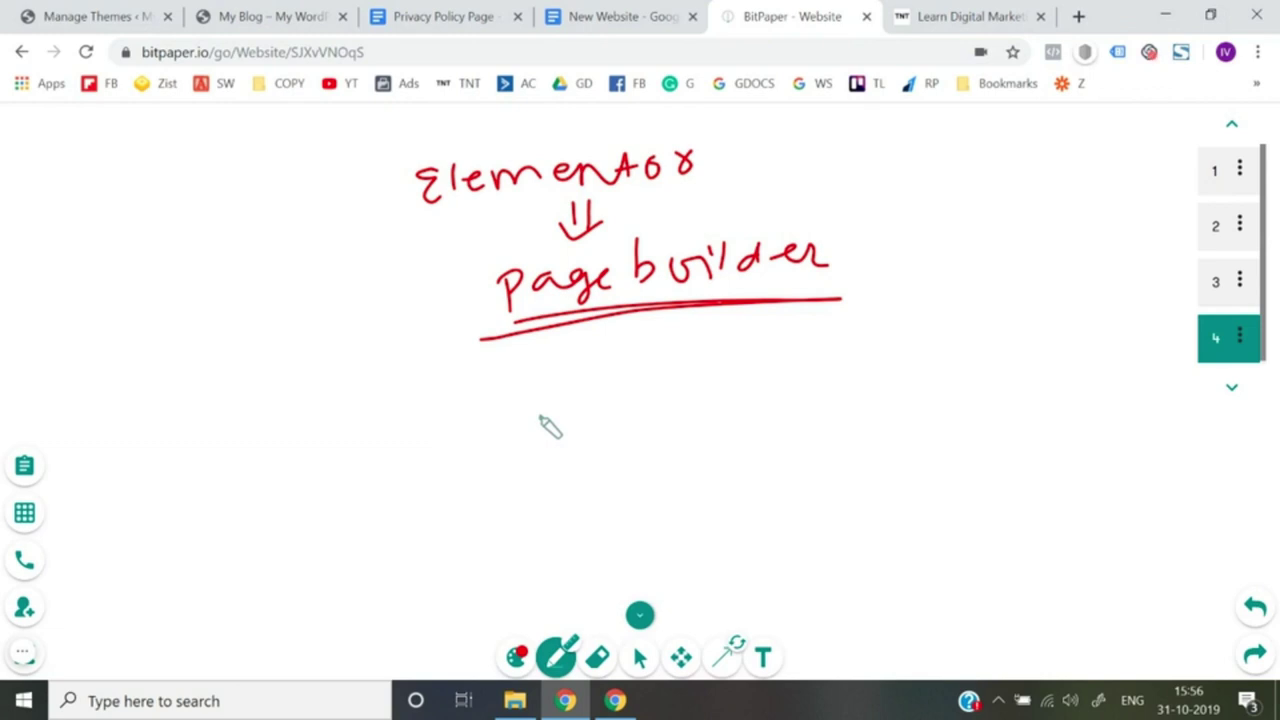
Draw an arrow pointing at "Elementor", add branches labelled "Free" and "Paid", and circle "Free"
{"action": "left_click", "coordinate": [709, 165]}
{"action": "mouse_move", "coordinate": [722, 158]}
{"action": "left_mouse_down"}
{"action": "mouse_move", "coordinate": [710, 176]}
{"action": "mouse_move", "coordinate": [765, 172]}
{"action": "left_mouse_up"}
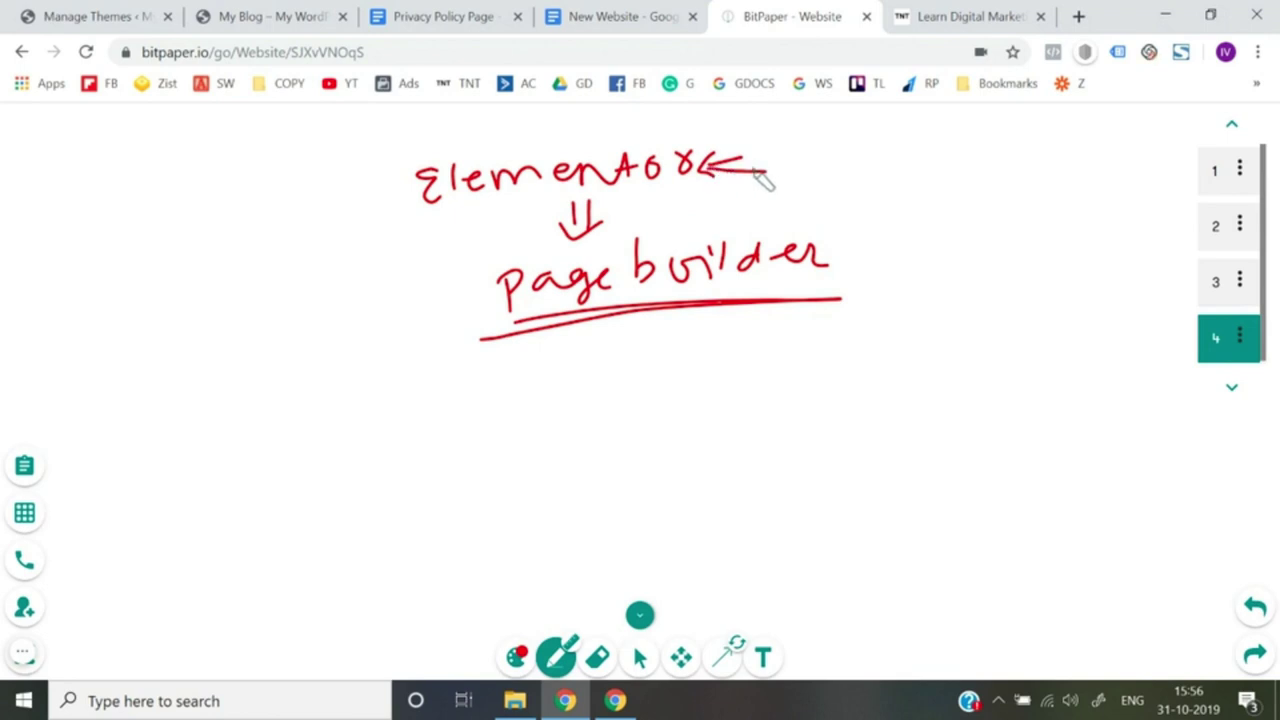
{"action": "mouse_move", "coordinate": [453, 213]}
{"action": "left_mouse_down"}
{"action": "mouse_move", "coordinate": [386, 282]}
{"action": "mouse_move", "coordinate": [377, 275]}
{"action": "mouse_move", "coordinate": [443, 313]}
{"action": "left_mouse_up"}
{"action": "mouse_move", "coordinate": [276, 283]}
{"action": "left_mouse_down"}
{"action": "mouse_move", "coordinate": [268, 322]}
{"action": "mouse_move", "coordinate": [348, 297]}
{"action": "left_mouse_up"}
{"action": "mouse_move", "coordinate": [360, 350]}
{"action": "left_mouse_down"}
{"action": "mouse_move", "coordinate": [357, 374]}
{"action": "mouse_move", "coordinate": [452, 368]}
{"action": "left_mouse_up"}
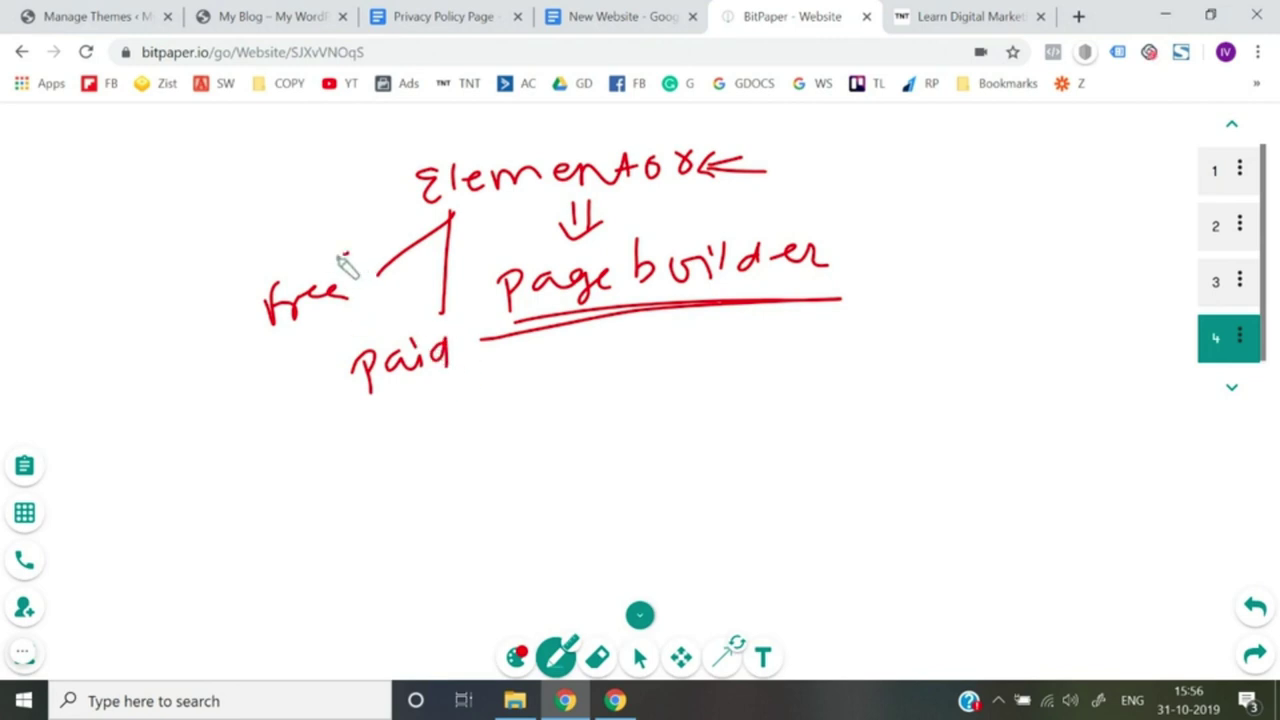
{"action": "mouse_move", "coordinate": [349, 255]}
{"action": "left_mouse_down"}
{"action": "mouse_move", "coordinate": [224, 305]}
{"action": "mouse_move", "coordinate": [322, 250]}
{"action": "mouse_move", "coordinate": [346, 256]}
{"action": "left_mouse_up"}
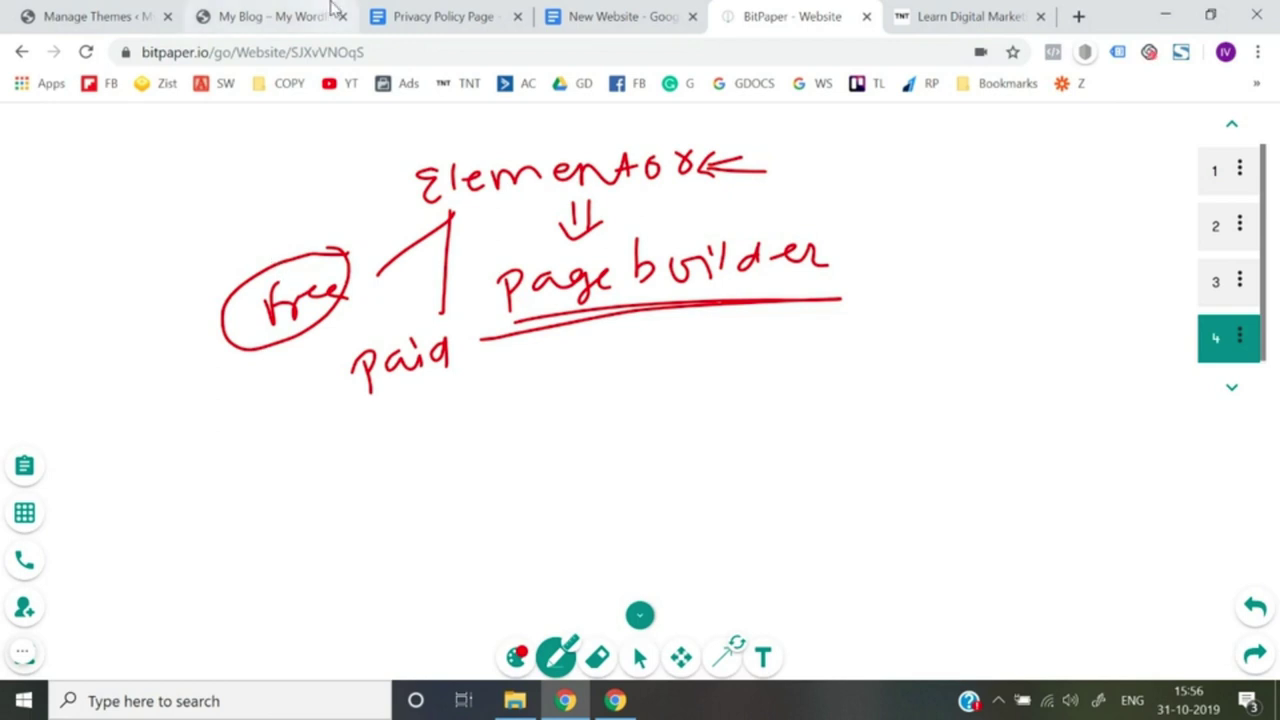
Switch back to the WordPress themes page, begin installing the recommended plugins and select Elementor, Ocean Extra and WPForms
{"action": "left_click", "coordinate": [334, 11]}
{"action": "left_click", "coordinate": [95, 16]}
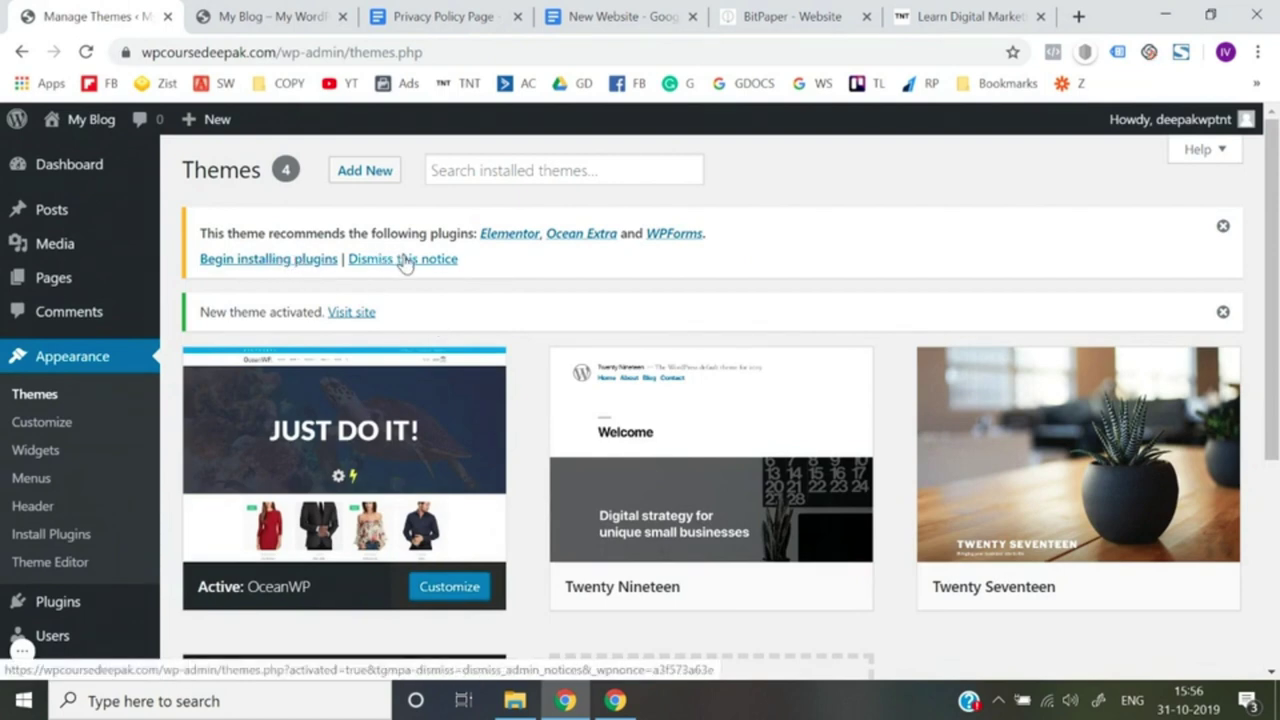
{"action": "left_click", "coordinate": [255, 260]}
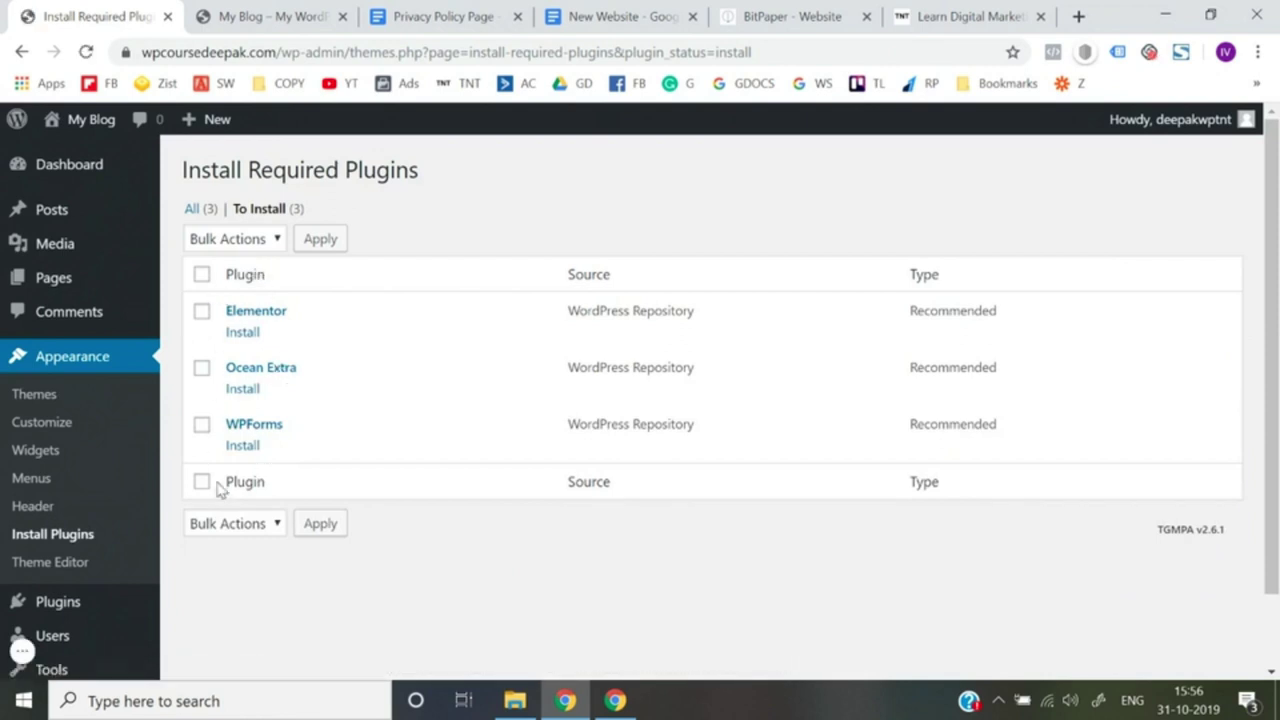
{"action": "left_click", "coordinate": [202, 276]}
{"action": "left_click", "coordinate": [202, 276]}
{"action": "left_click", "coordinate": [202, 279]}
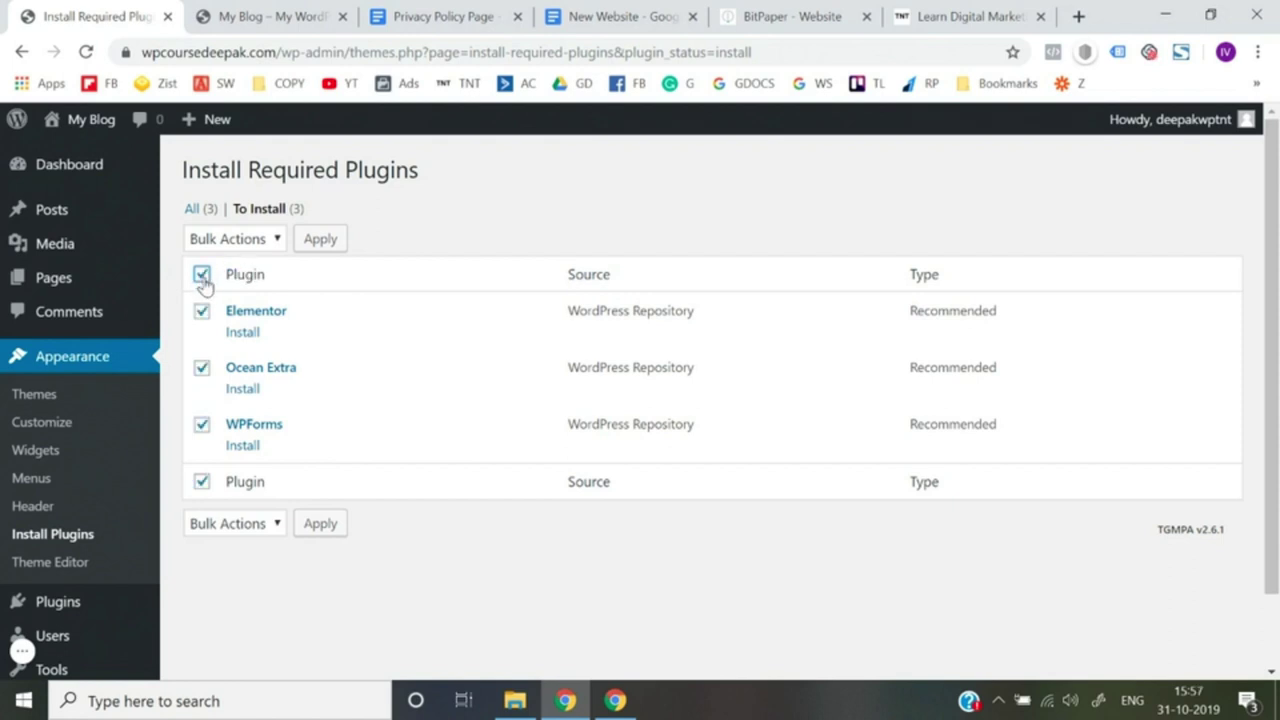
Apply the Install bulk action to all the selected plugins
{"action": "left_click", "coordinate": [250, 241]}
{"action": "left_click", "coordinate": [252, 245]}
{"action": "left_click", "coordinate": [250, 241]}
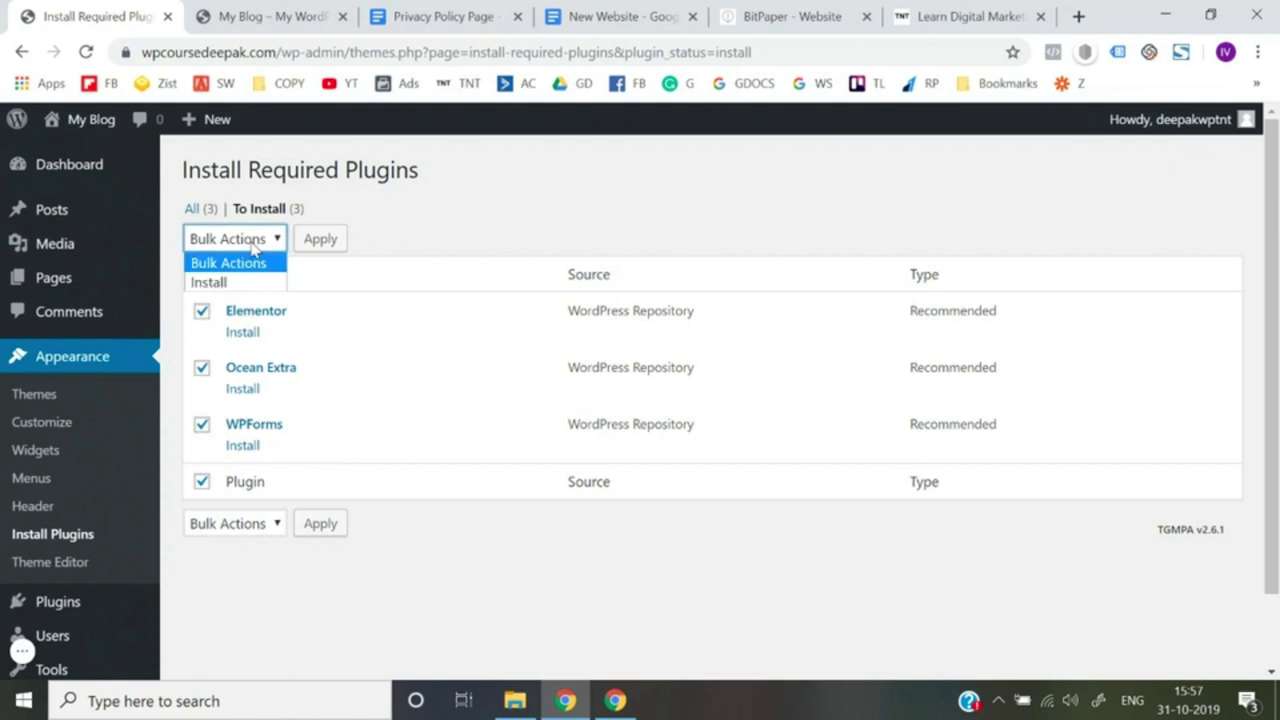
{"action": "left_click", "coordinate": [242, 284]}
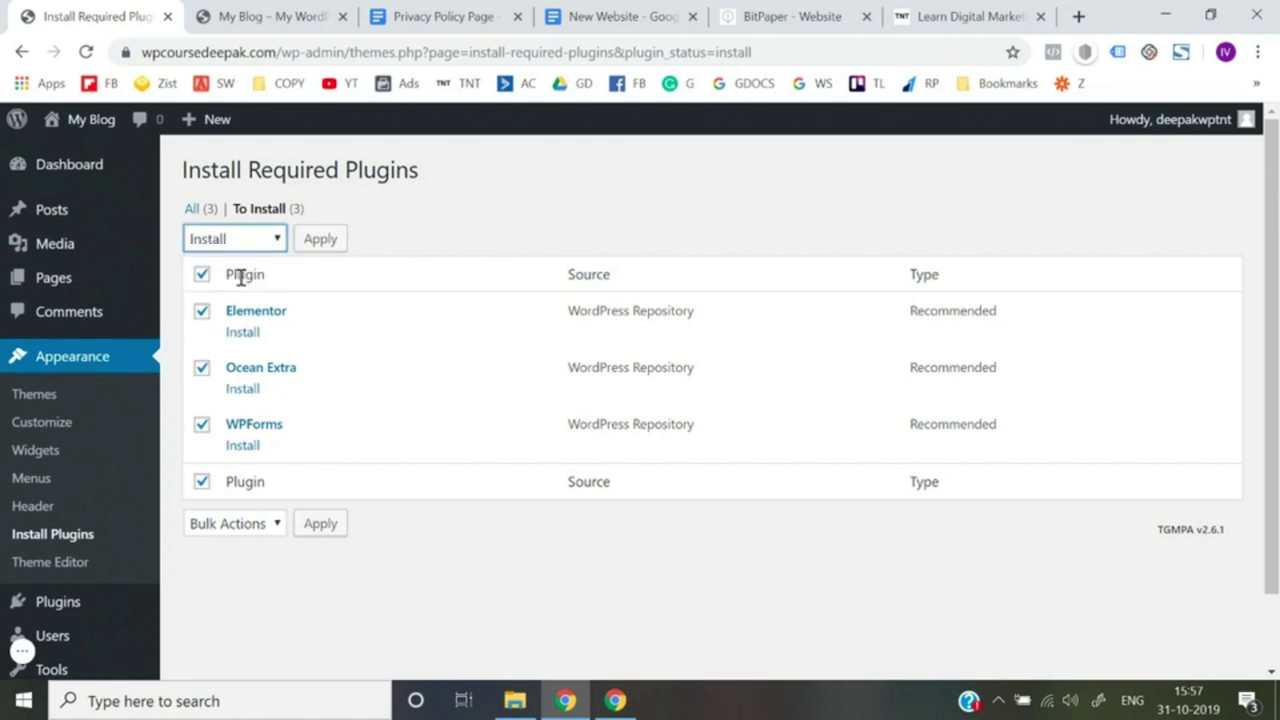
{"action": "left_click", "coordinate": [316, 246]}
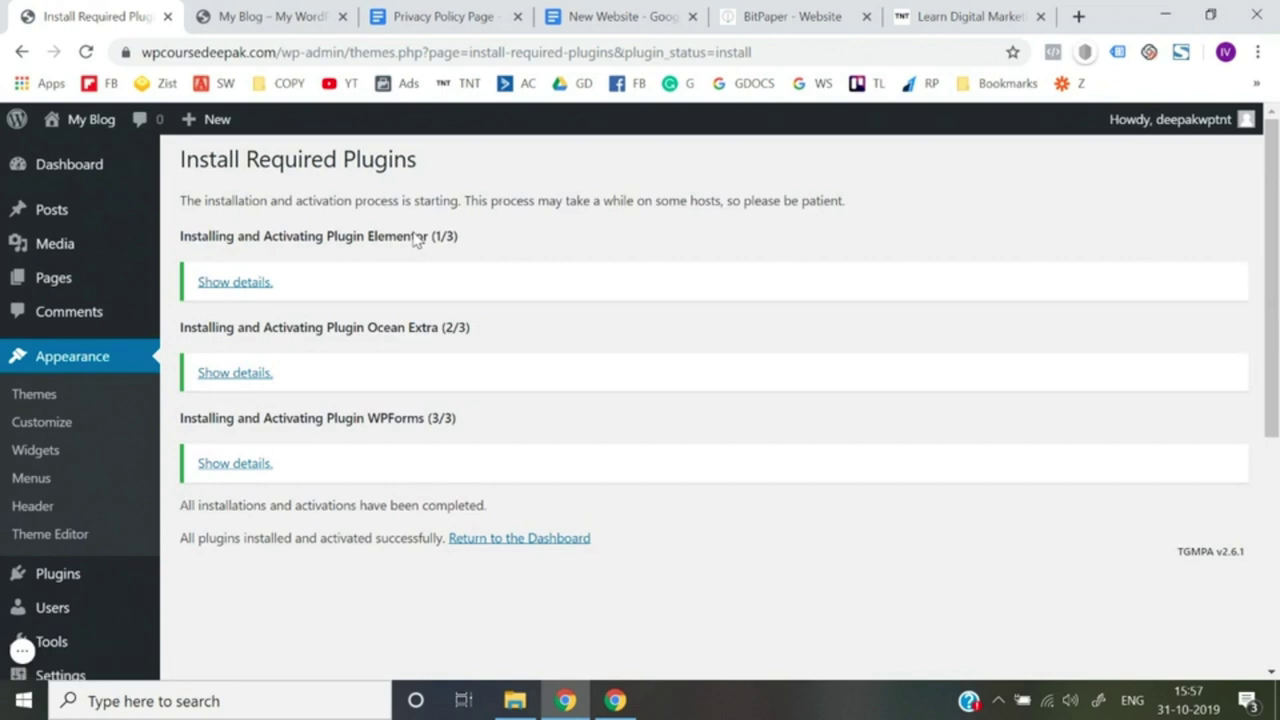
Review the plugin installation page, open the live site in a new browser tab and look through its homepage
{"action": "scroll", "coordinate": [418, 240], "scroll_direction": "down", "scroll_amount": 4}
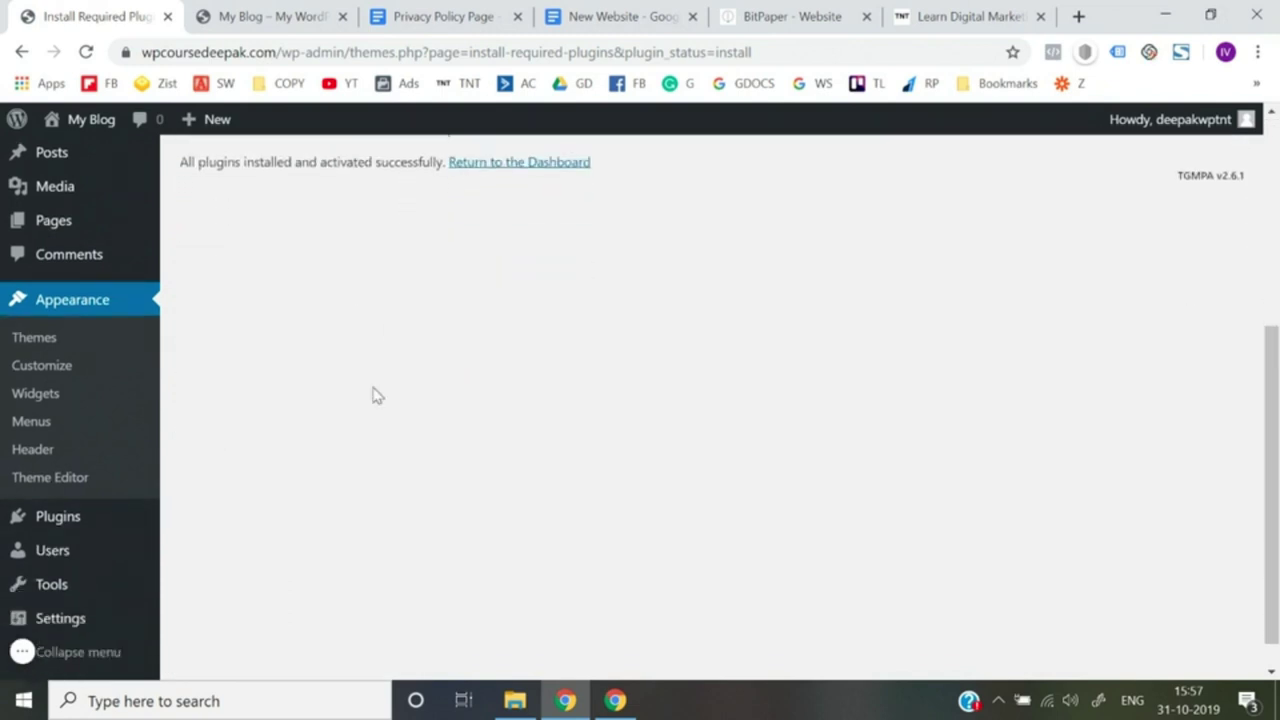
{"action": "scroll", "coordinate": [374, 390], "scroll_direction": "up", "scroll_amount": 4}
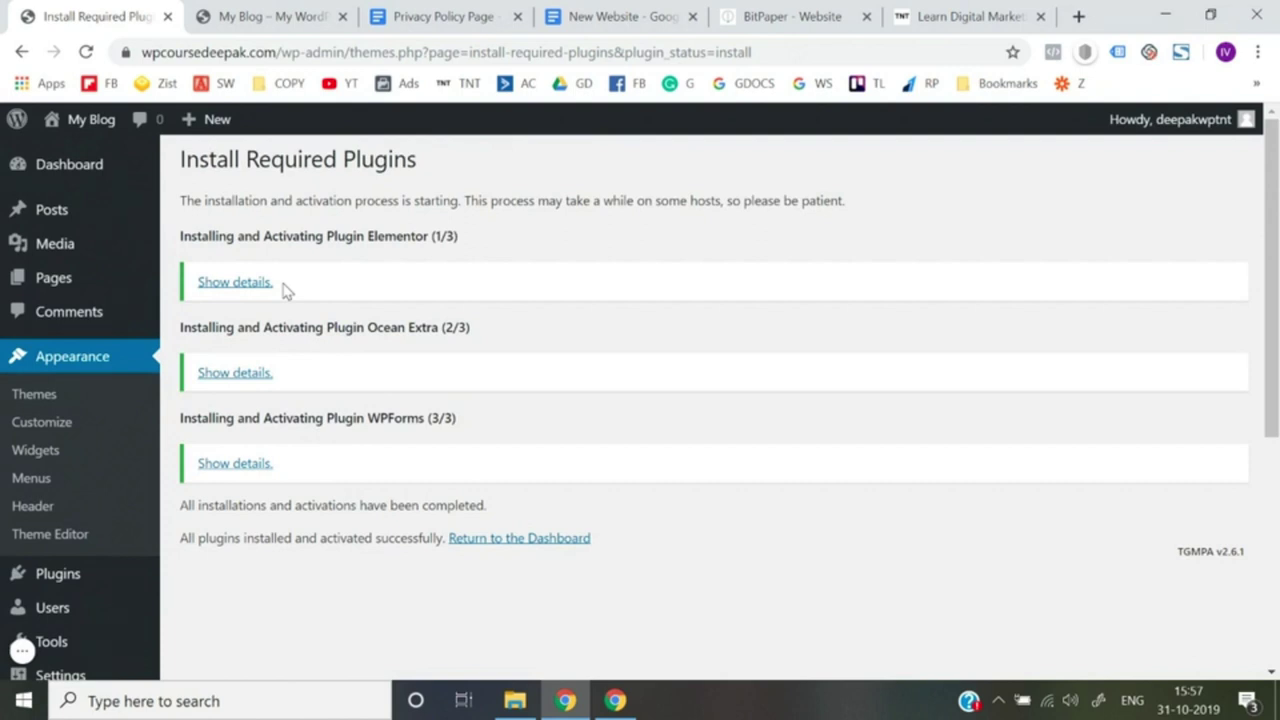
{"action": "mouse_move", "coordinate": [99, 133]}
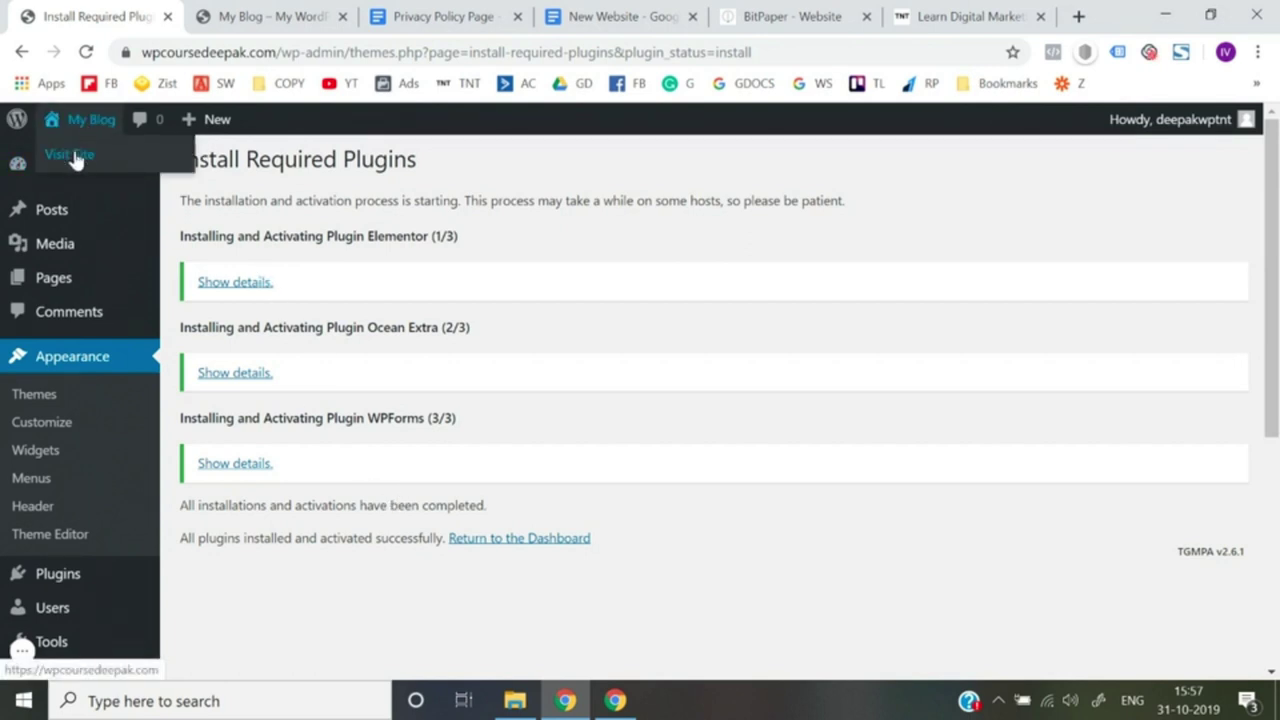
{"action": "right_click", "coordinate": [75, 160]}
{"action": "left_click", "coordinate": [95, 167]}
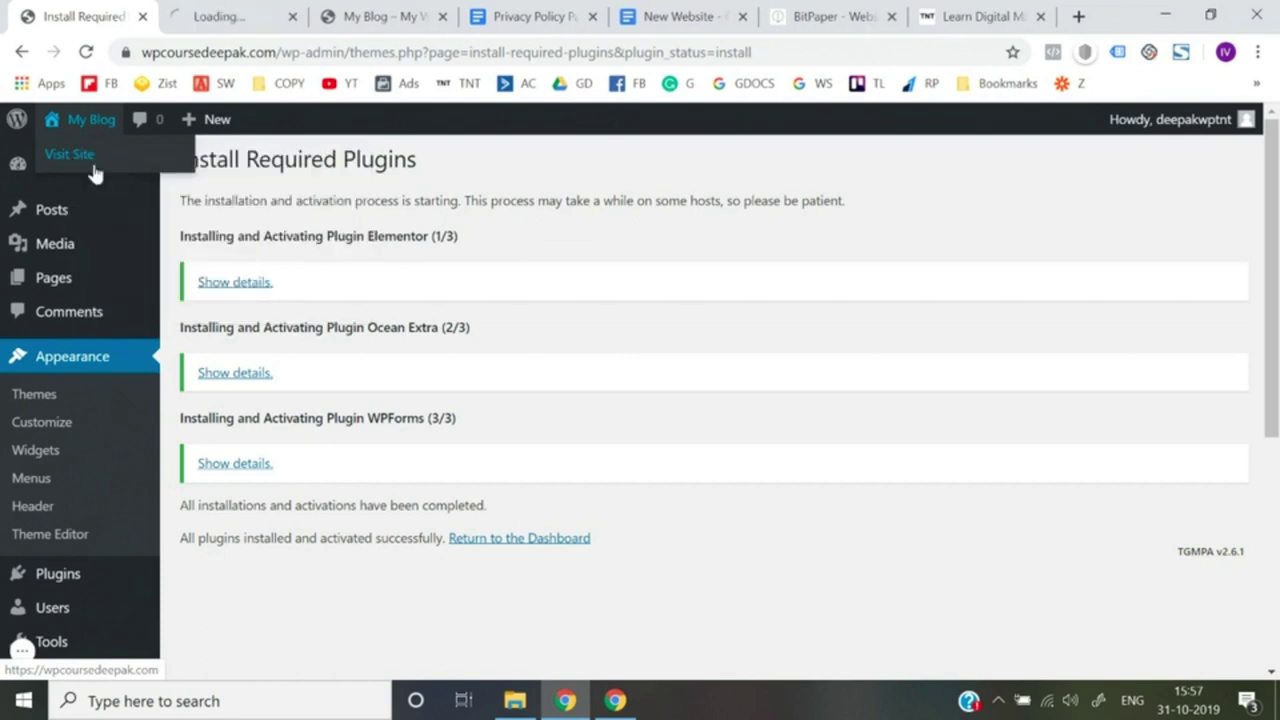
{"action": "left_click", "coordinate": [237, 12]}
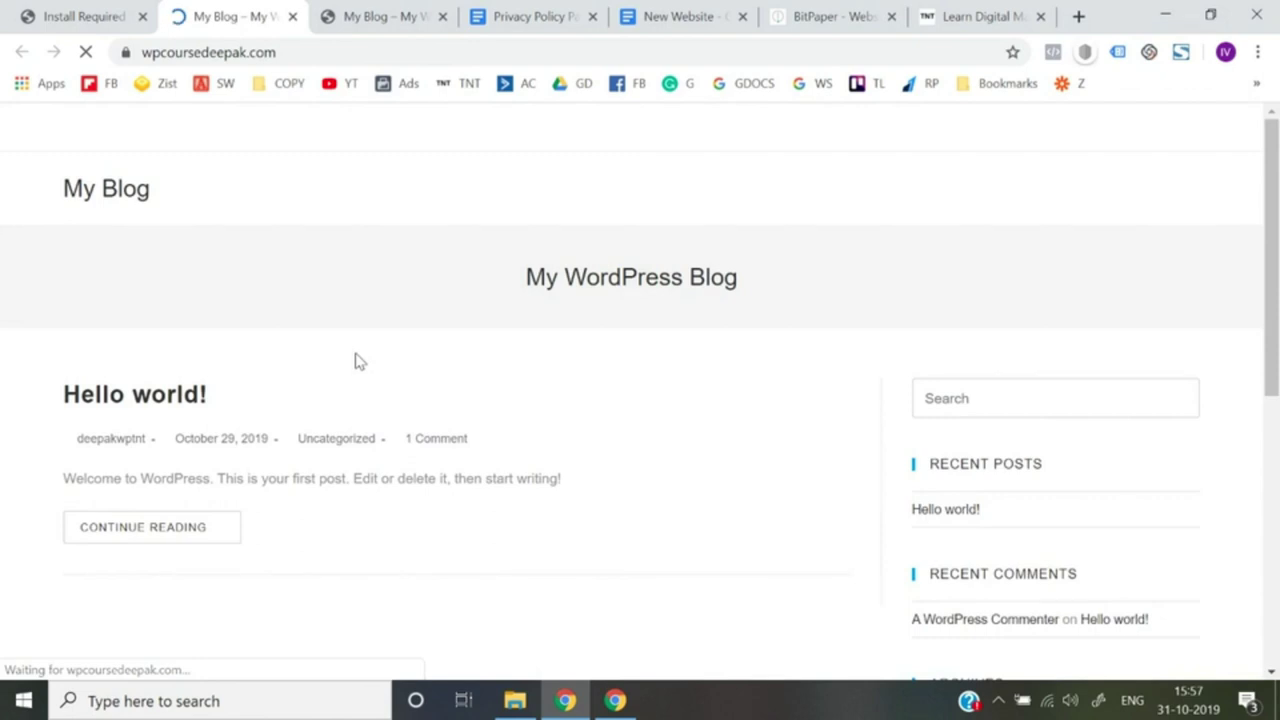
{"action": "scroll", "coordinate": [360, 361], "scroll_direction": "down", "scroll_amount": 10}
{"action": "scroll", "coordinate": [537, 418], "scroll_direction": "up", "scroll_amount": 10}
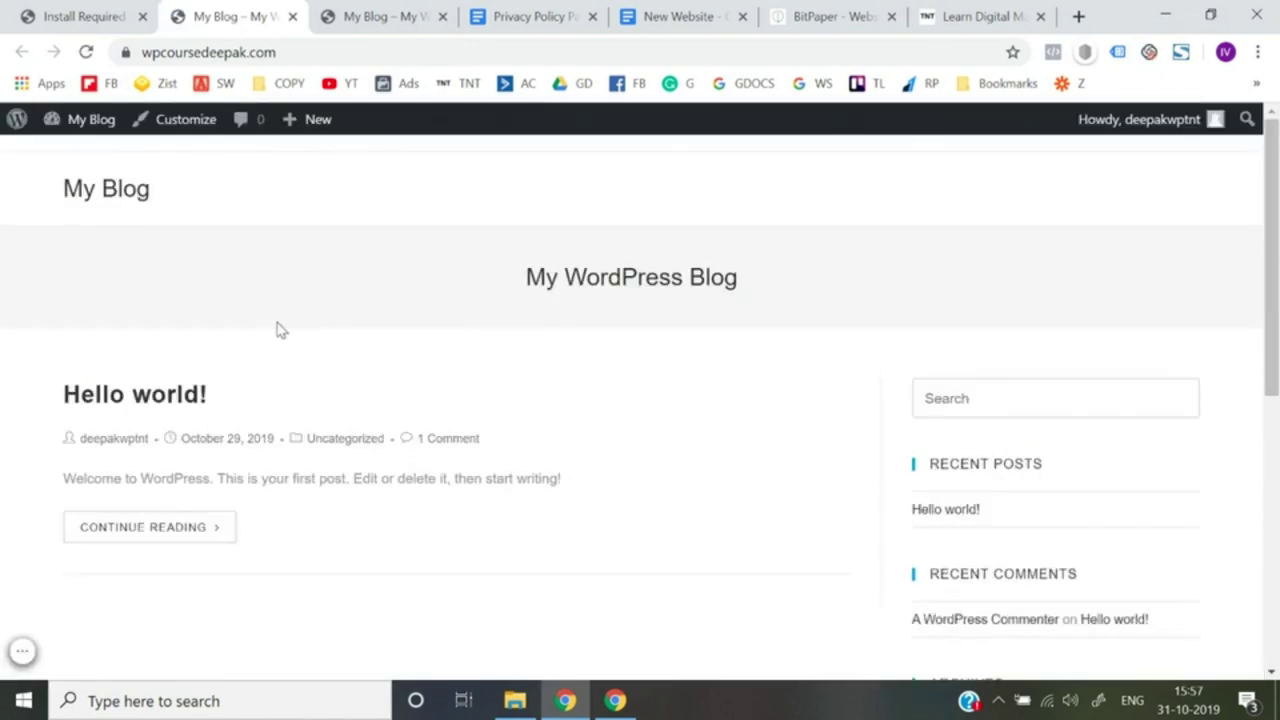
{"action": "scroll", "coordinate": [367, 355], "scroll_direction": "down", "scroll_amount": 10}
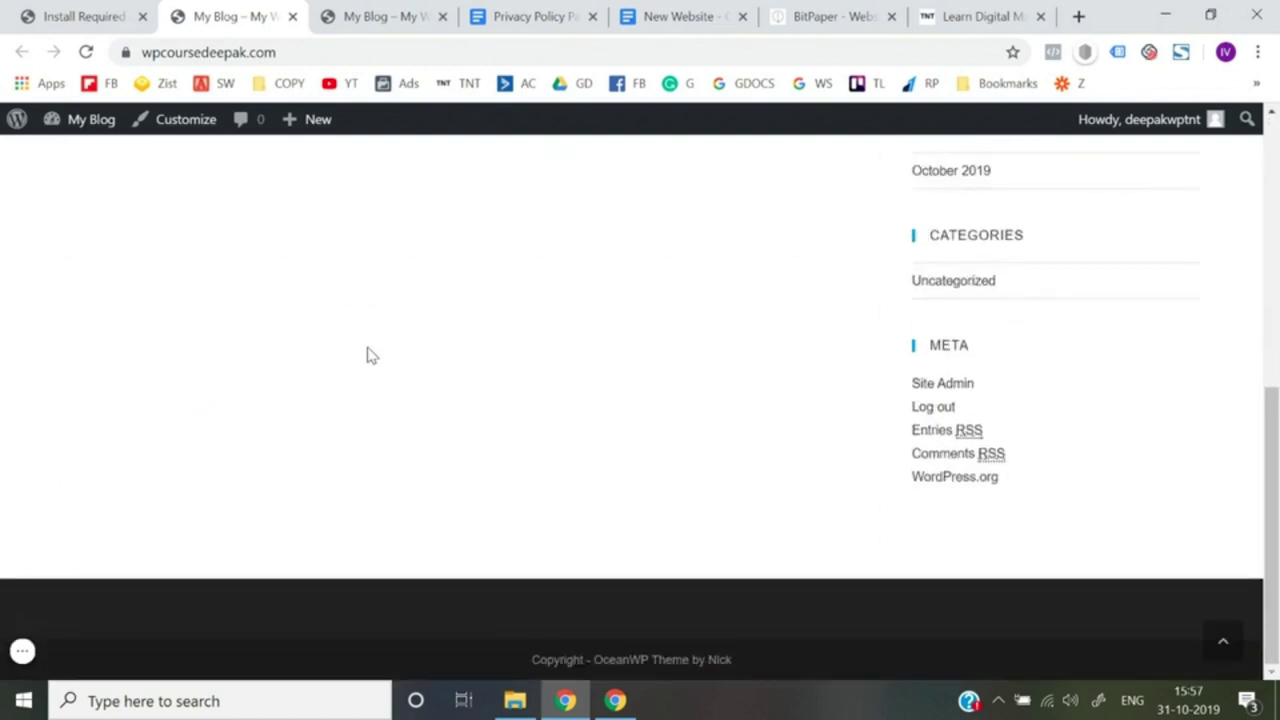
{"action": "scroll", "coordinate": [367, 355], "scroll_direction": "up", "scroll_amount": 10}
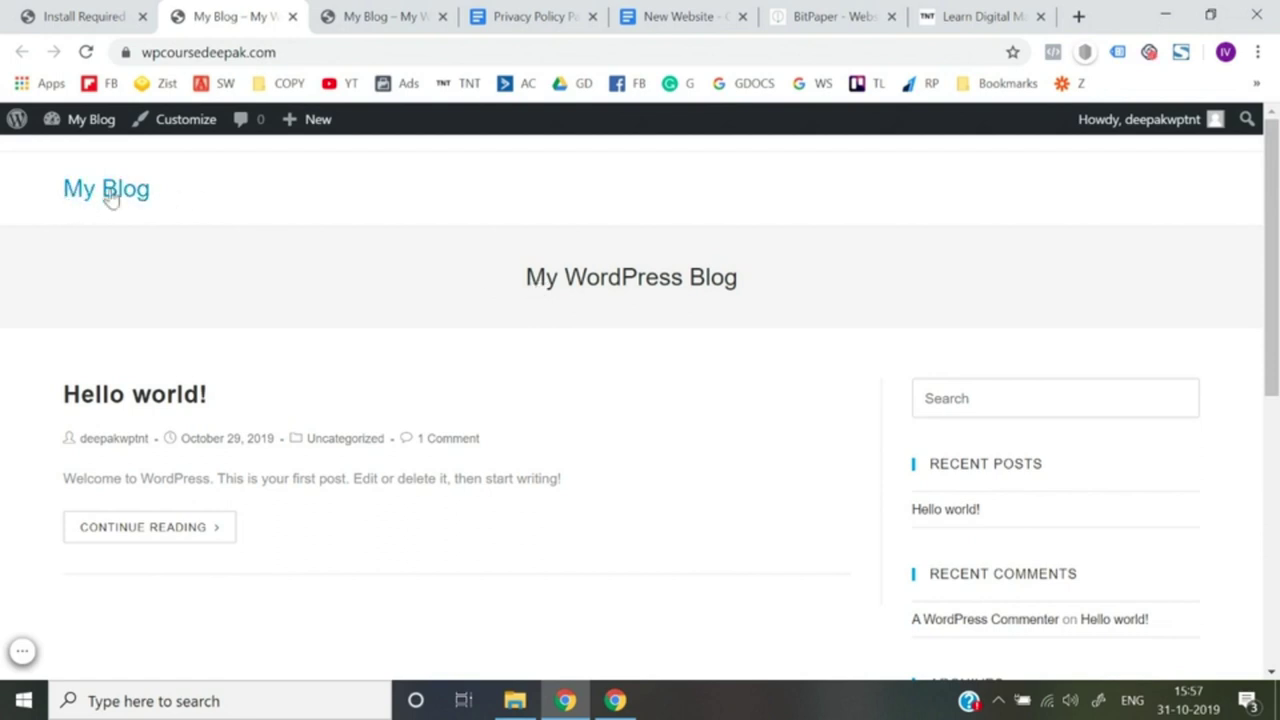
Highlight the site title "My Blog" and the tagline "My WordPress Blog" on the homepage to point them out
{"action": "left_click_drag", "start_coordinate": [189, 209], "coordinate": [40, 210]}
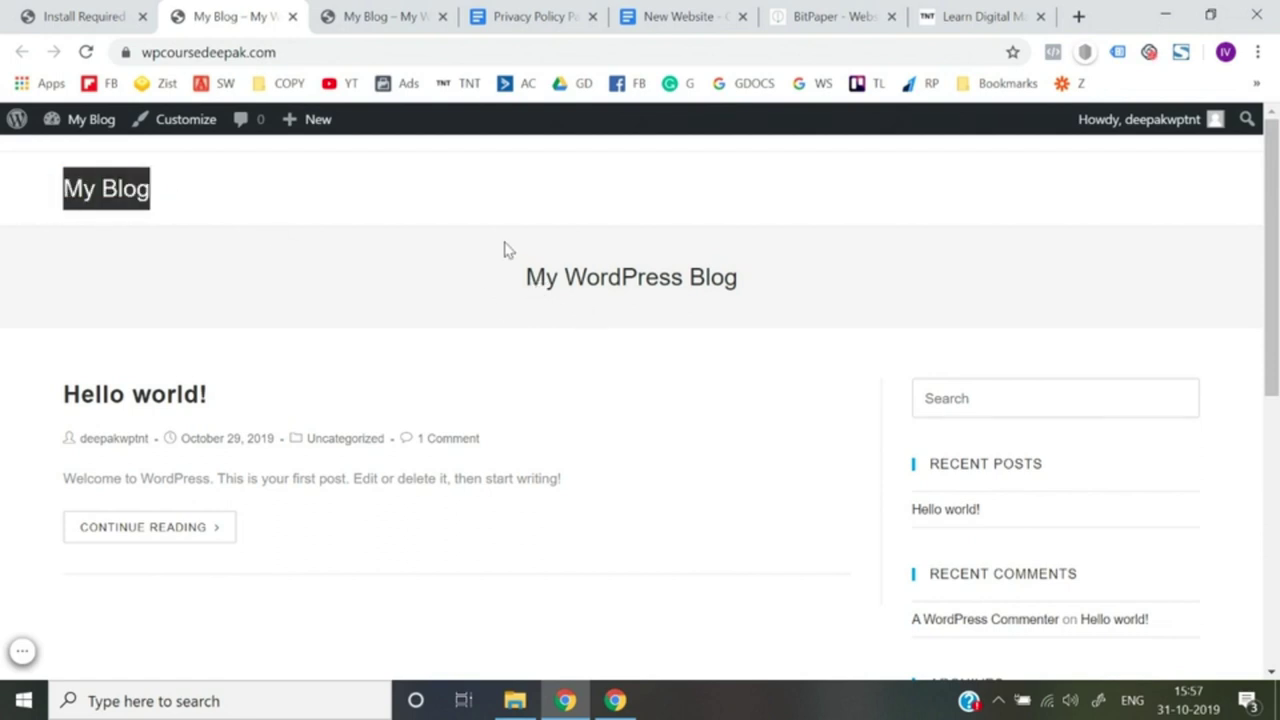
{"action": "left_click", "coordinate": [531, 279]}
{"action": "left_click_drag", "start_coordinate": [531, 279], "coordinate": [762, 289]}
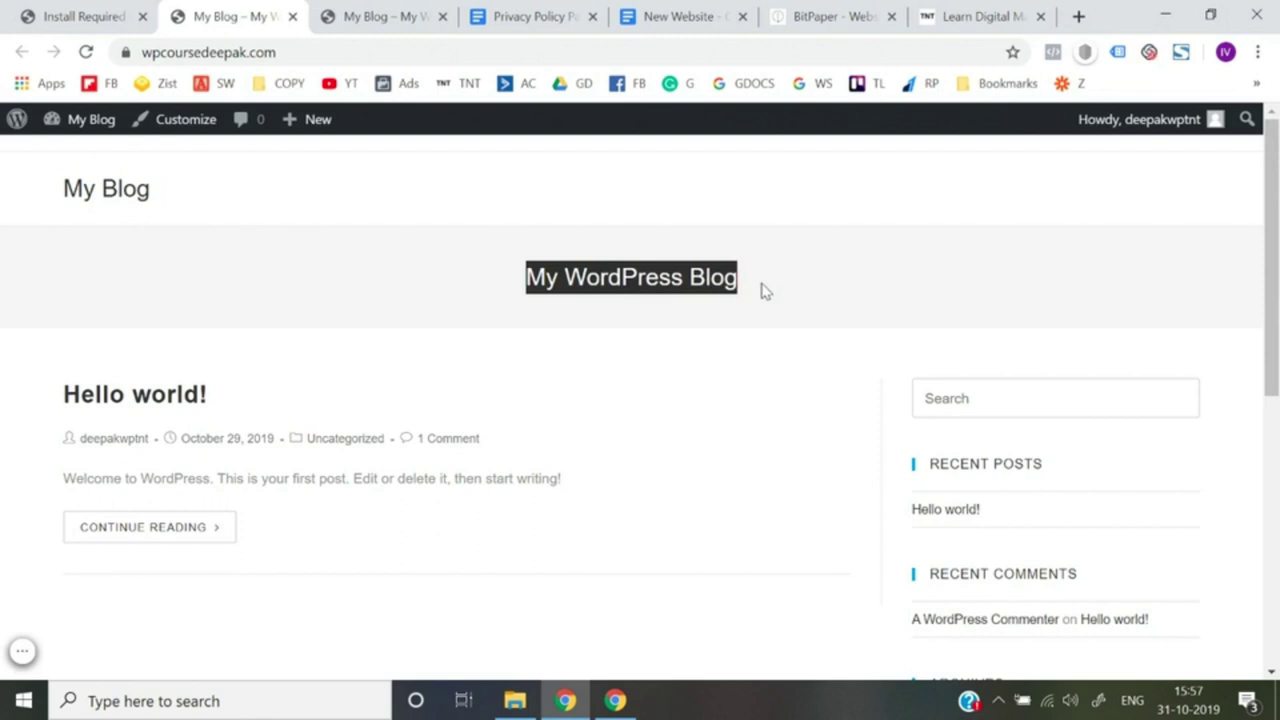
{"action": "left_click", "coordinate": [762, 289]}
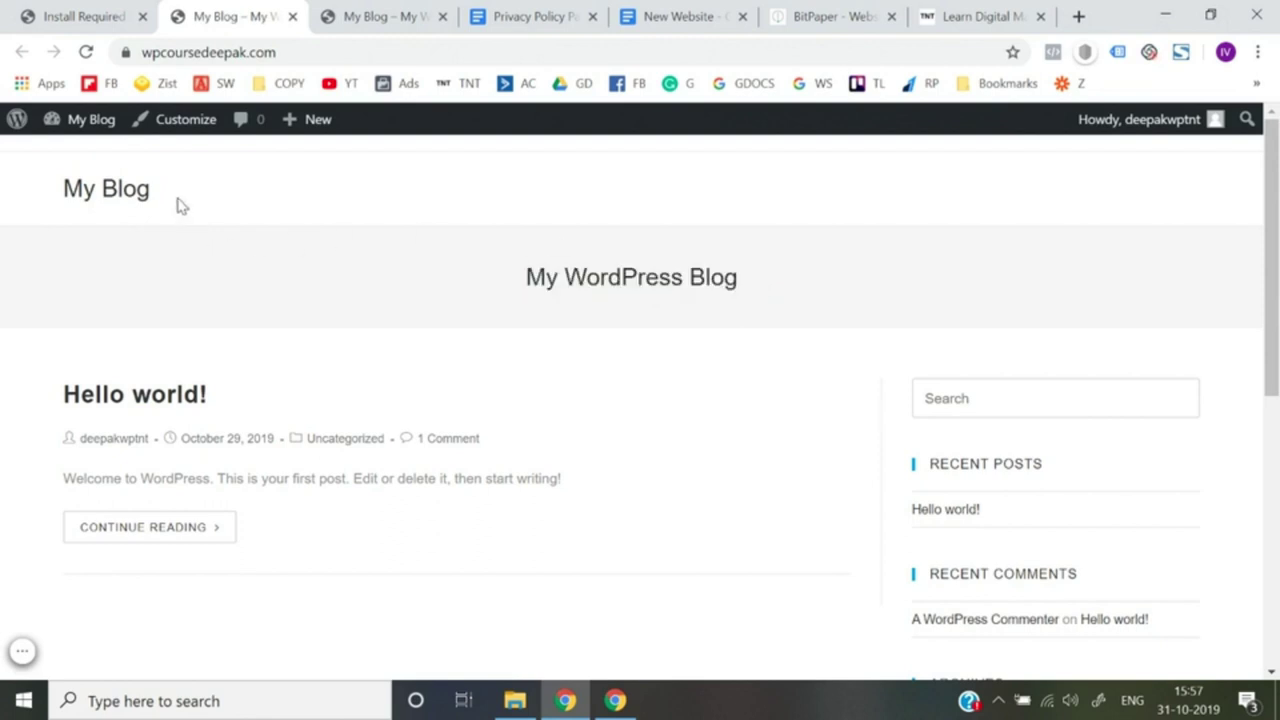
{"action": "left_click_drag", "start_coordinate": [177, 203], "coordinate": [36, 196]}
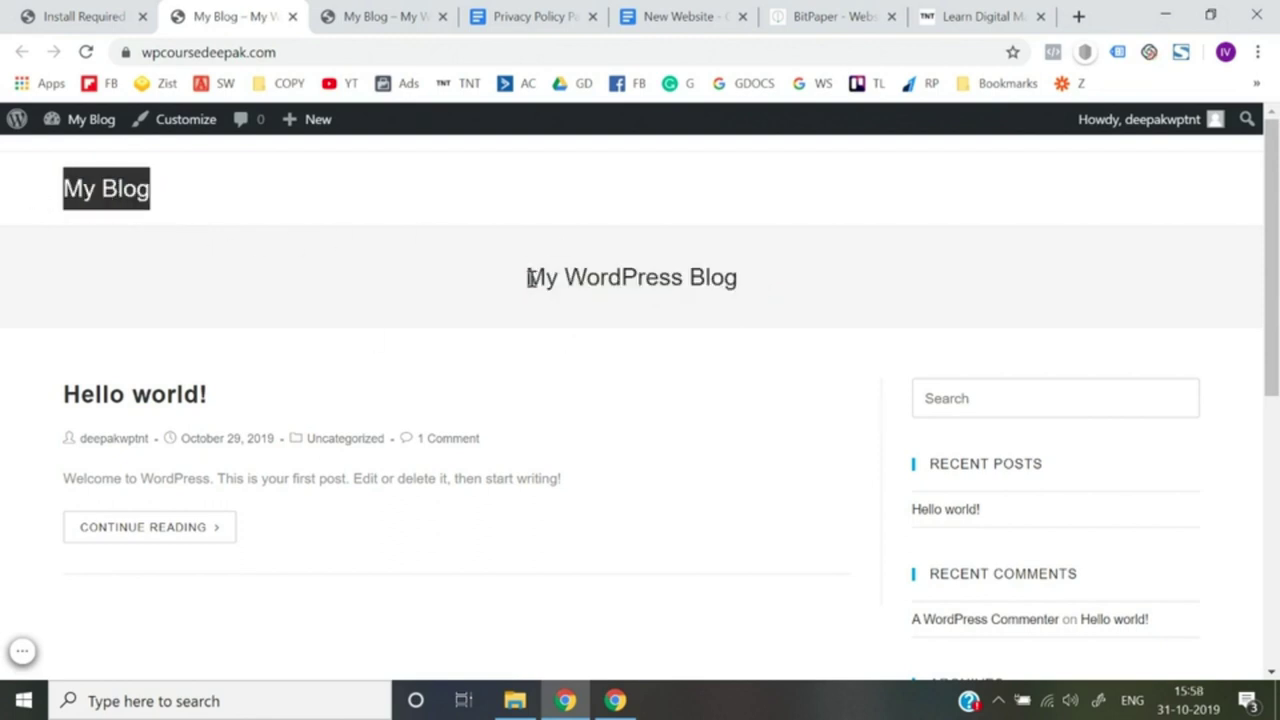
{"action": "left_click_drag", "start_coordinate": [528, 277], "coordinate": [785, 282]}
{"action": "left_click", "coordinate": [785, 282]}
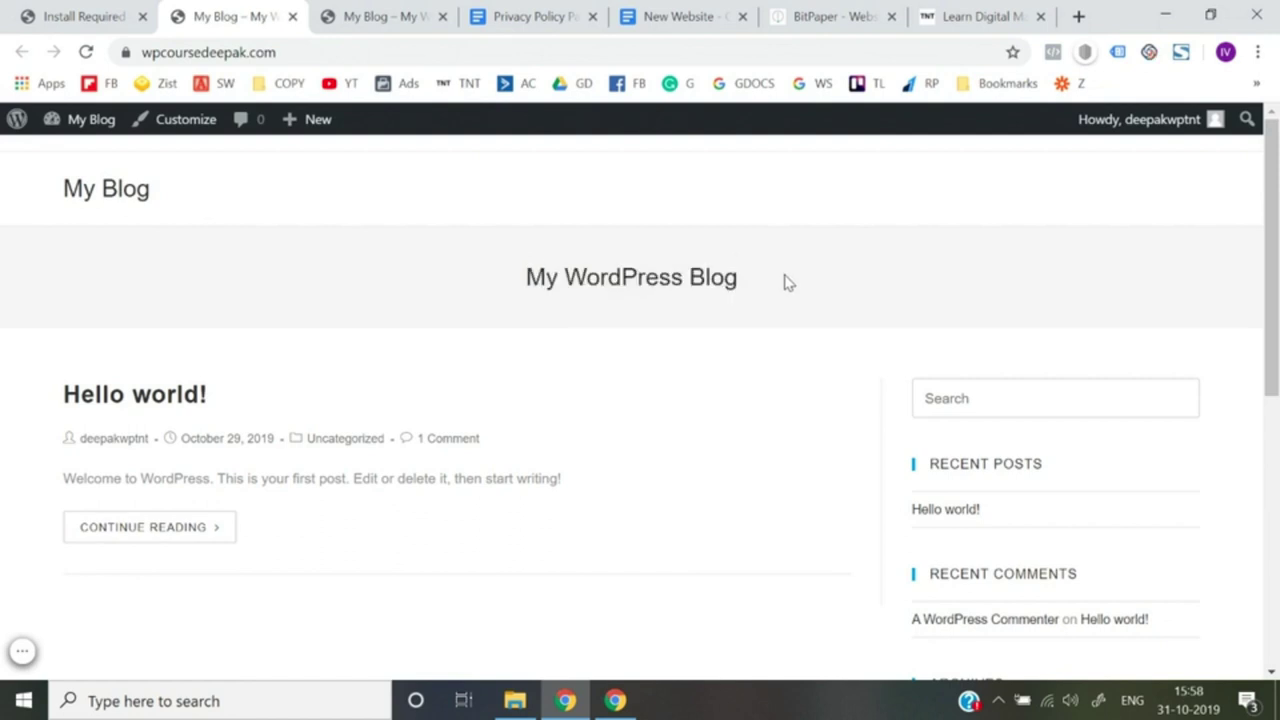
Try to customize the site, skip the OceanWP setup wizard and reopen the live site in a new browser tab
{"action": "left_click", "coordinate": [196, 132]}
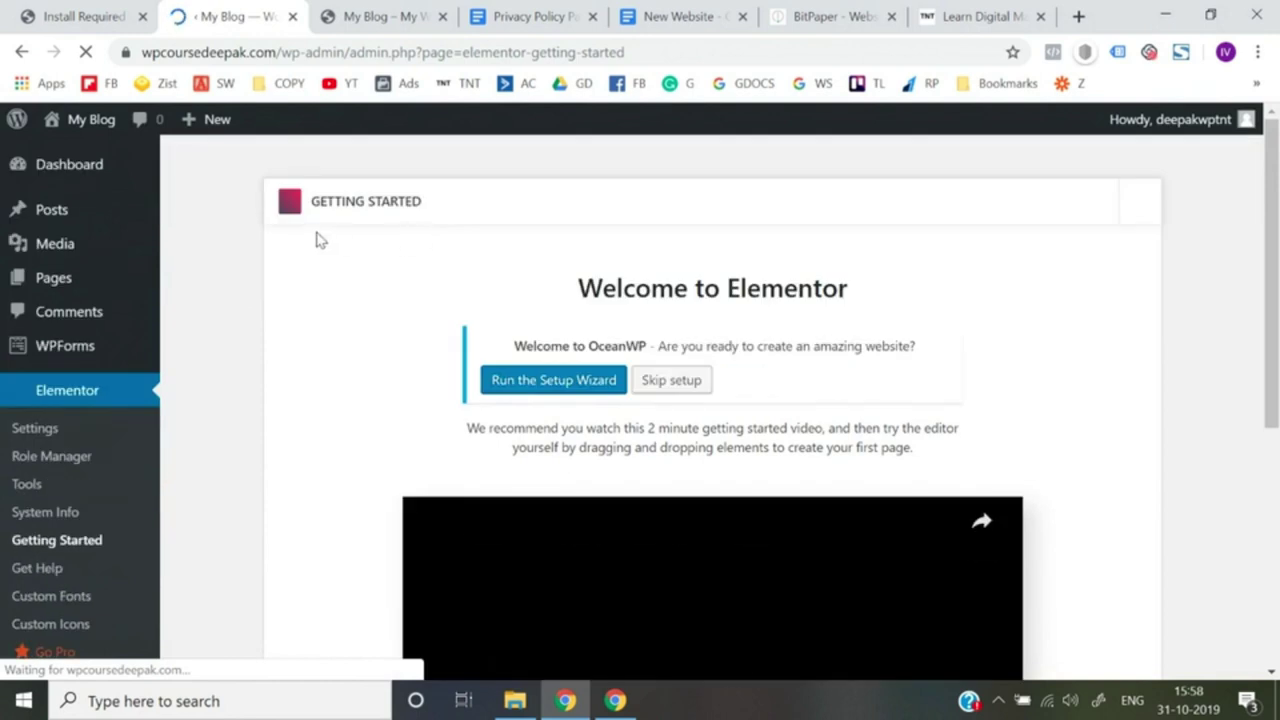
{"action": "left_click", "coordinate": [680, 390]}
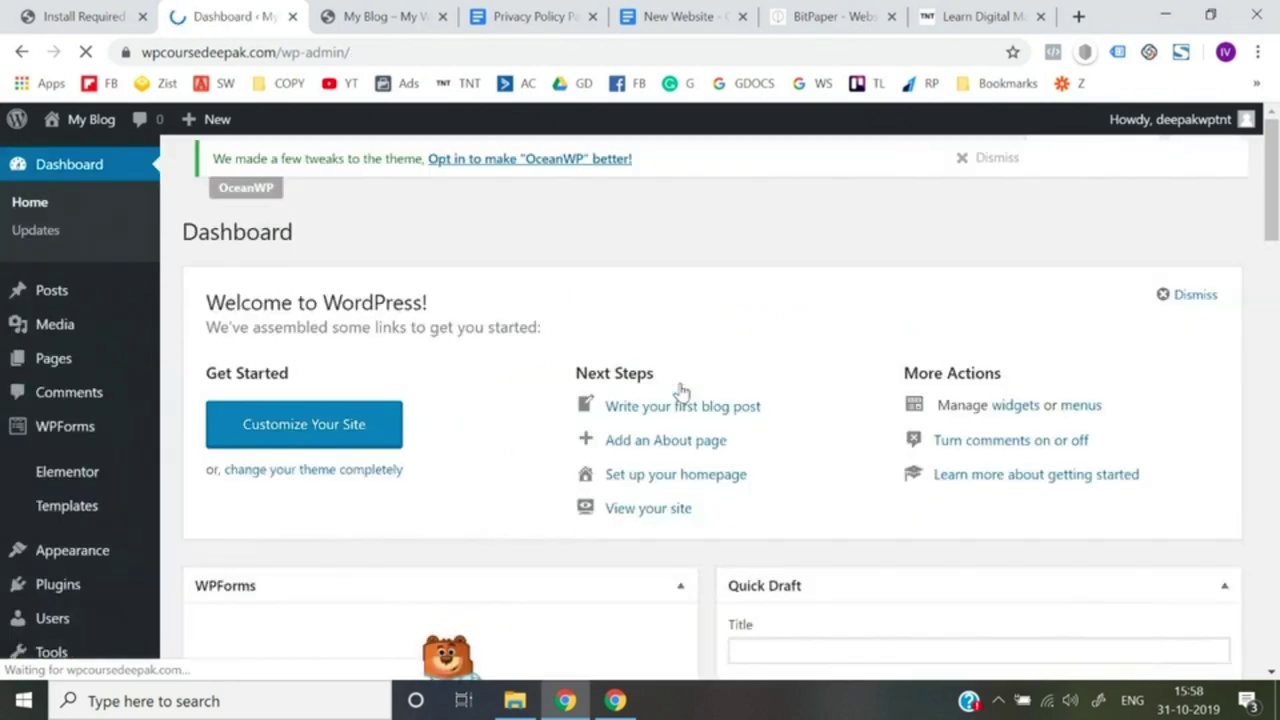
{"action": "mouse_move", "coordinate": [101, 126]}
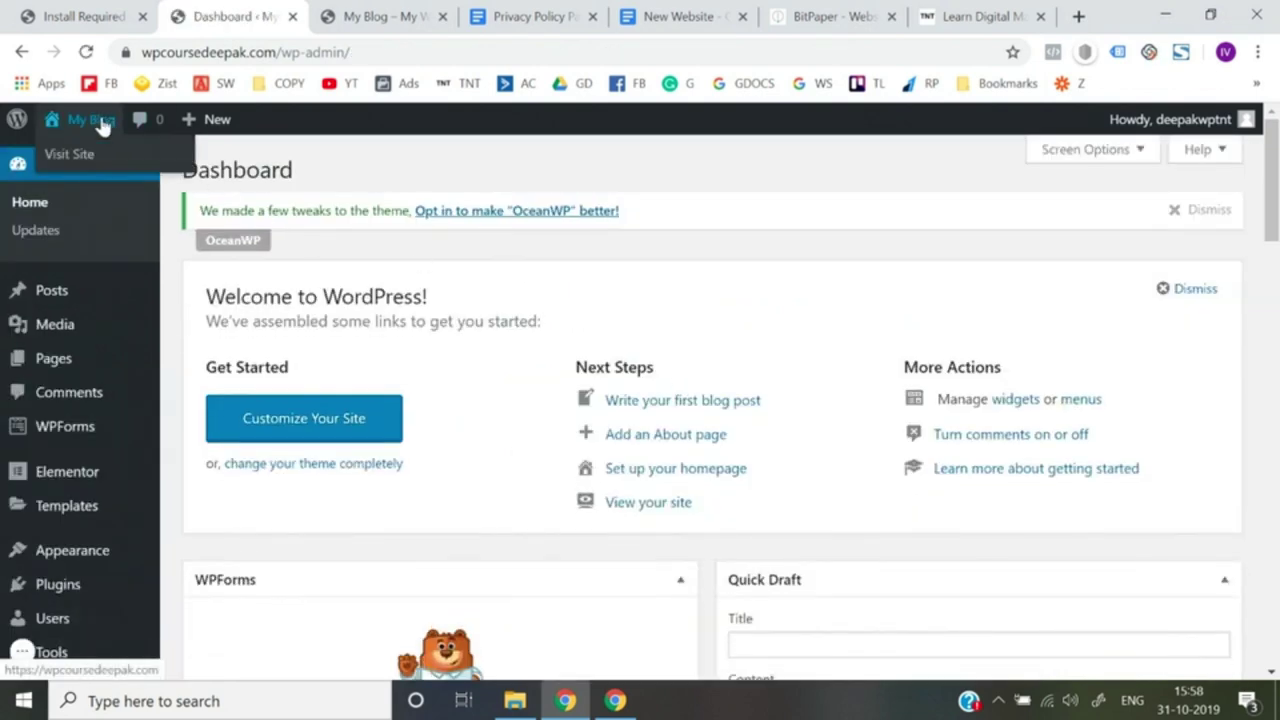
{"action": "right_click", "coordinate": [68, 158]}
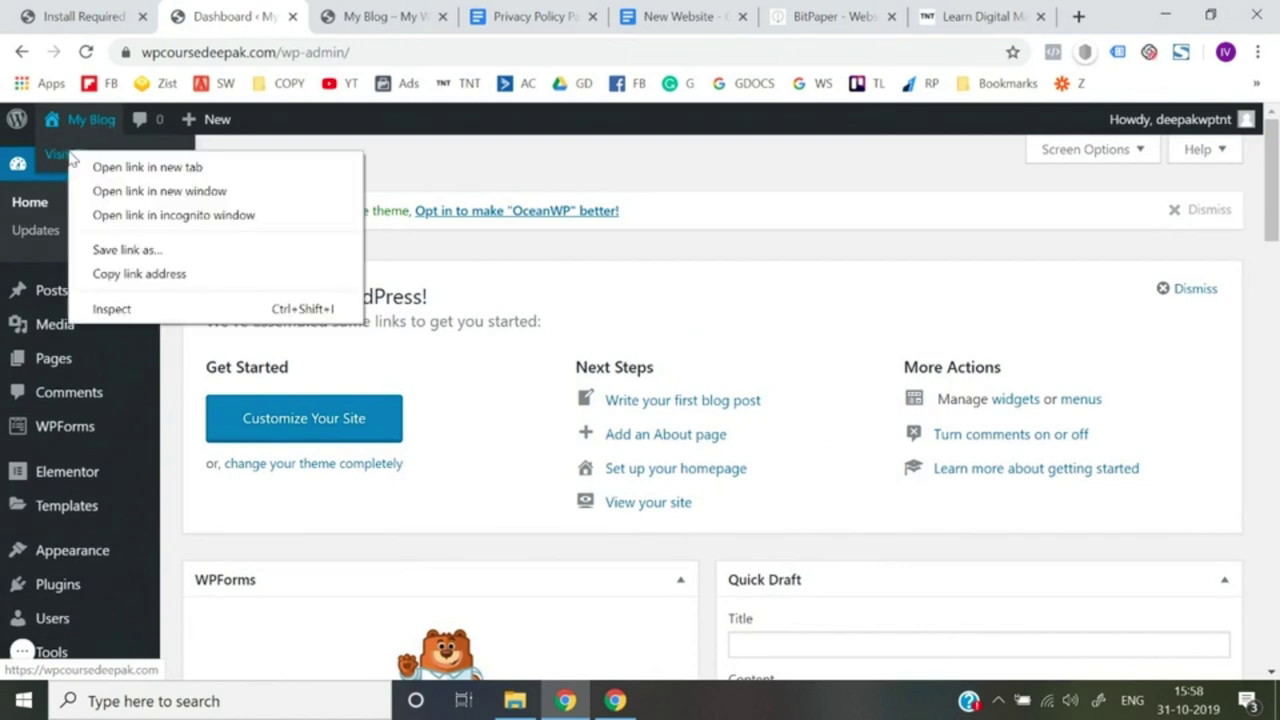
{"action": "left_click", "coordinate": [92, 170]}
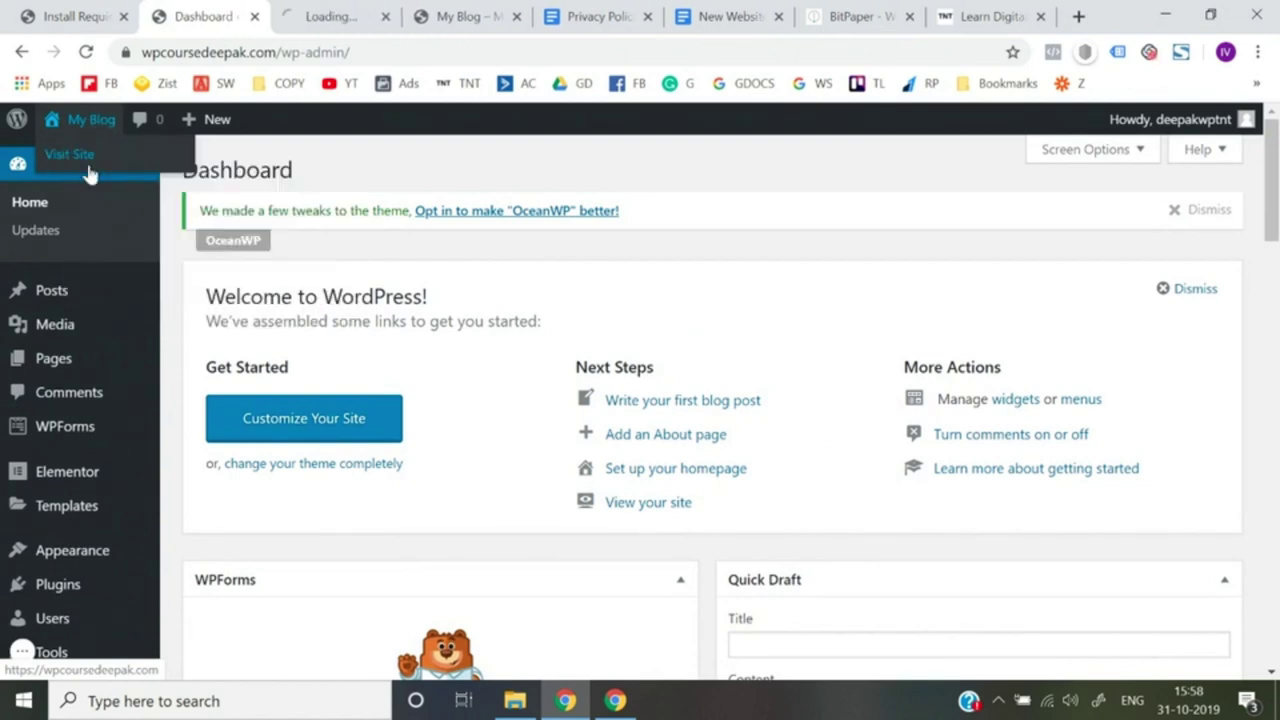
{"action": "key", "text": "ctrl+Tab"}
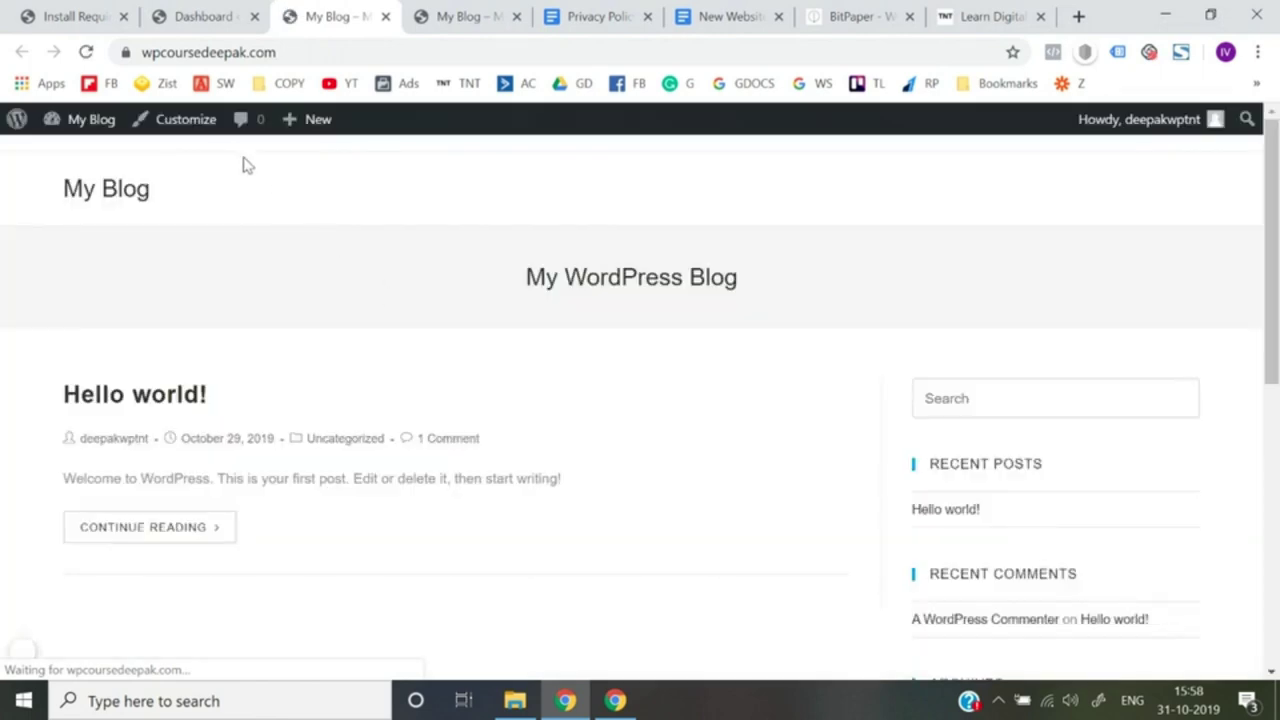
Open the theme customizer for the site and go to the Site Identity settings
{"action": "left_click", "coordinate": [205, 137]}
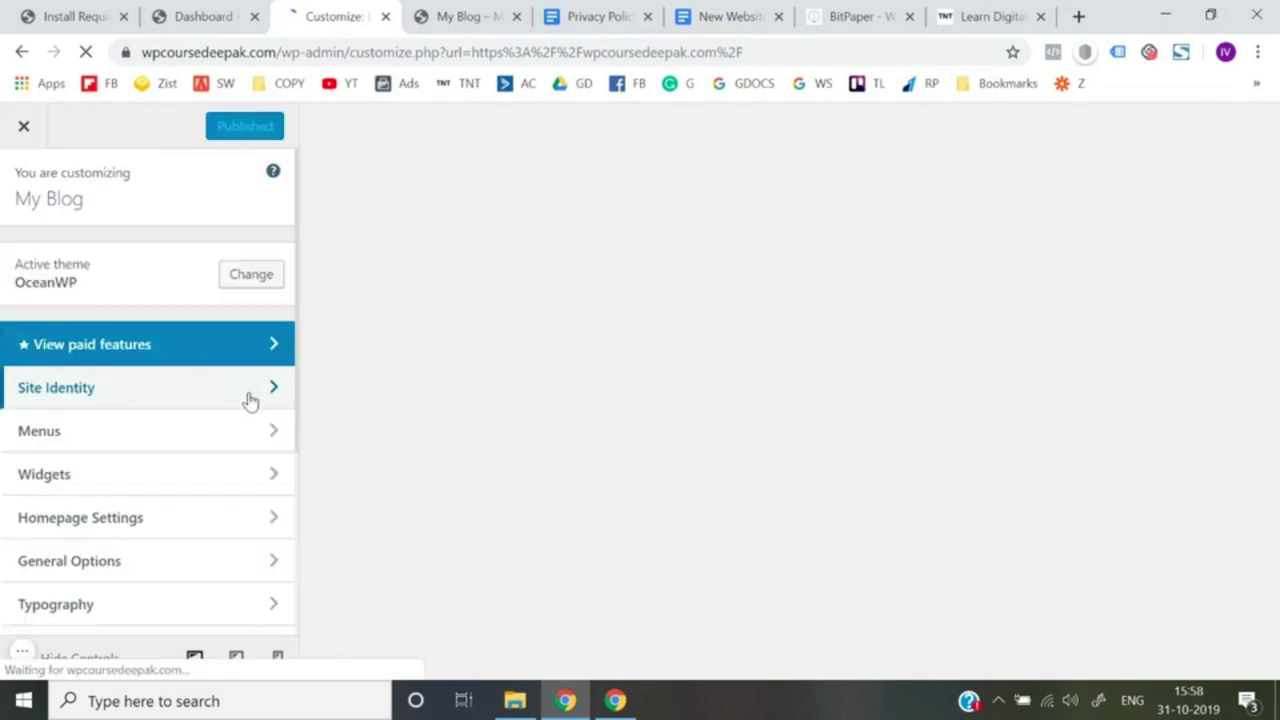
{"action": "left_click", "coordinate": [250, 400]}
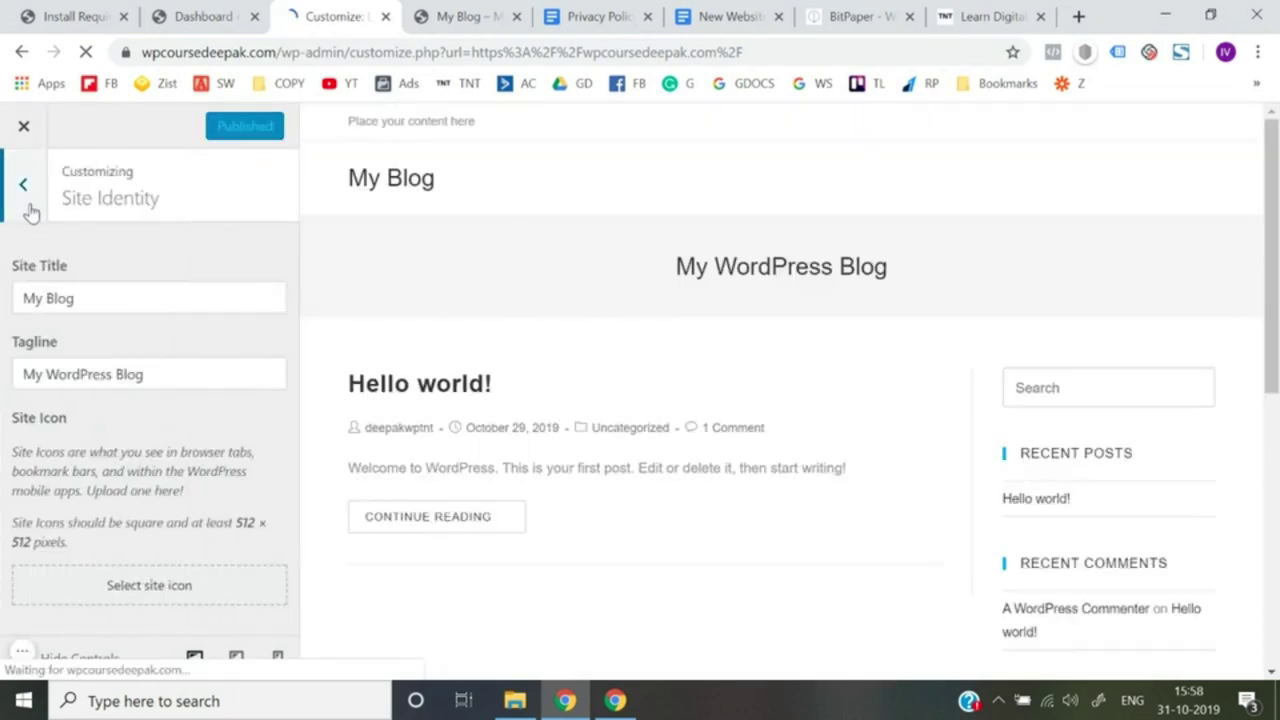
{"action": "left_click", "coordinate": [30, 210]}
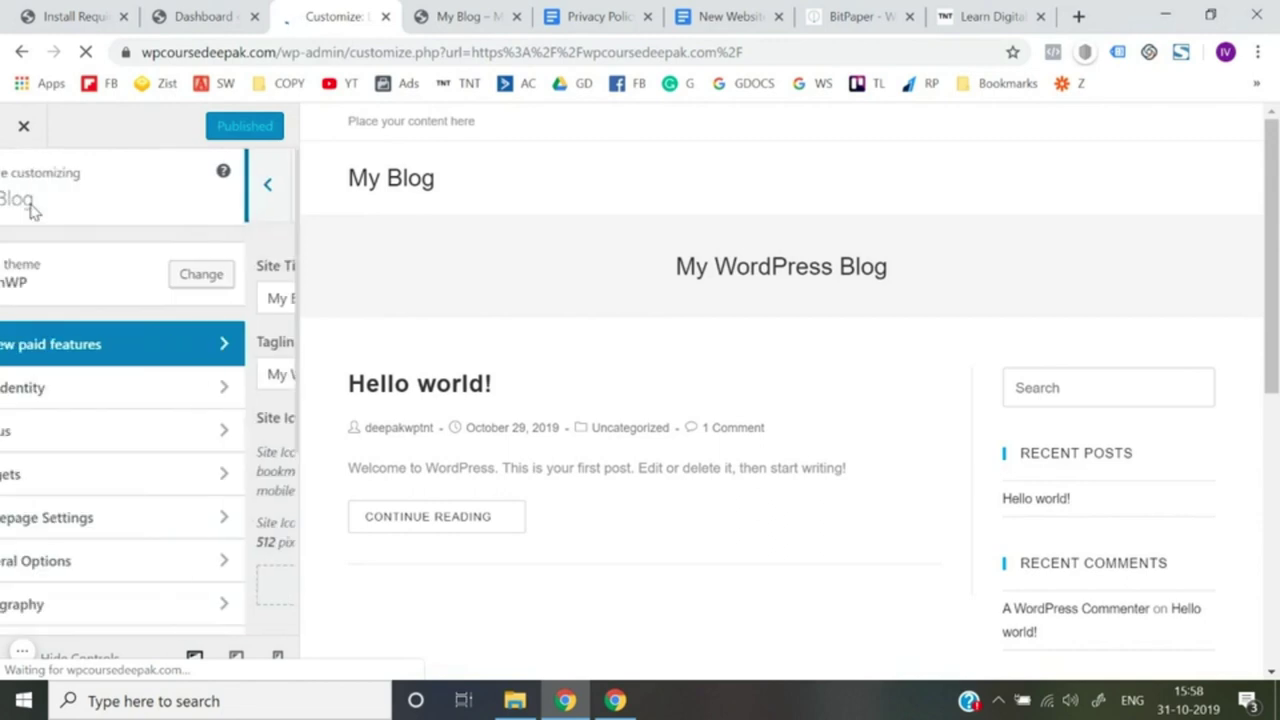
{"action": "left_click", "coordinate": [69, 400]}
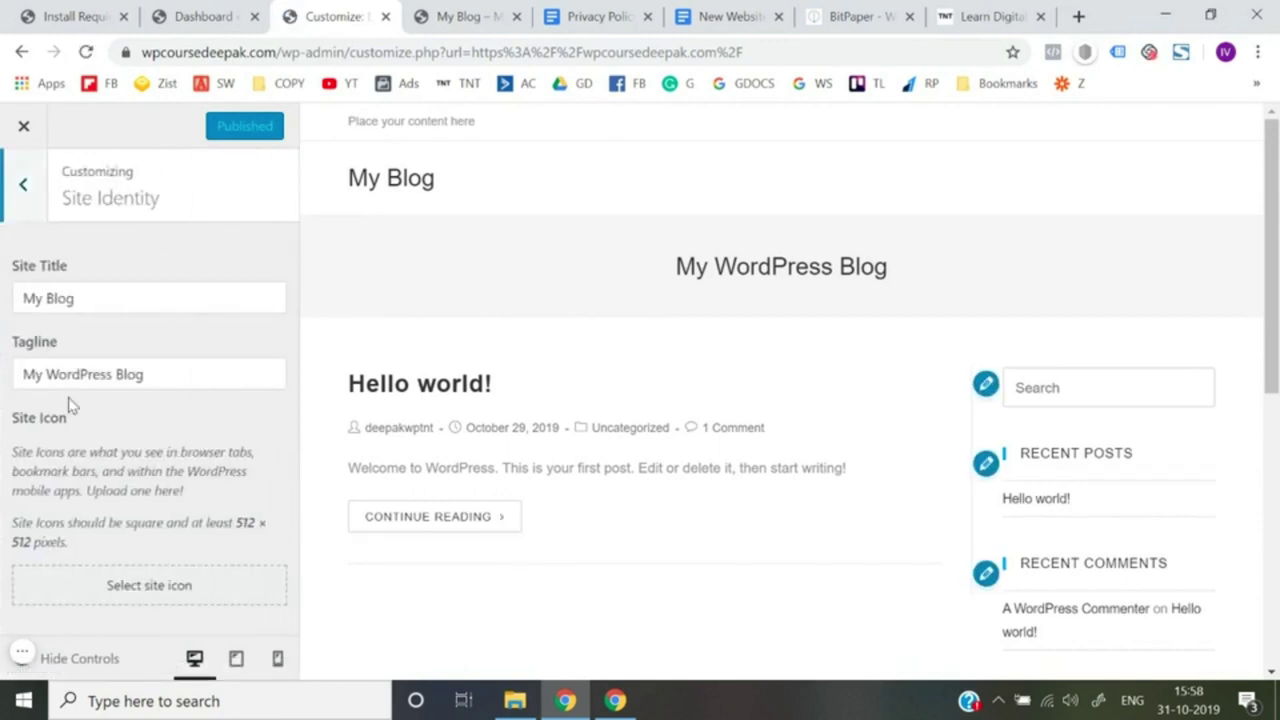
Replace the site title with "WP Course By" followed by the course author's first name
{"action": "left_click", "coordinate": [102, 308]}
{"action": "key", "text": "ctrl+a"}
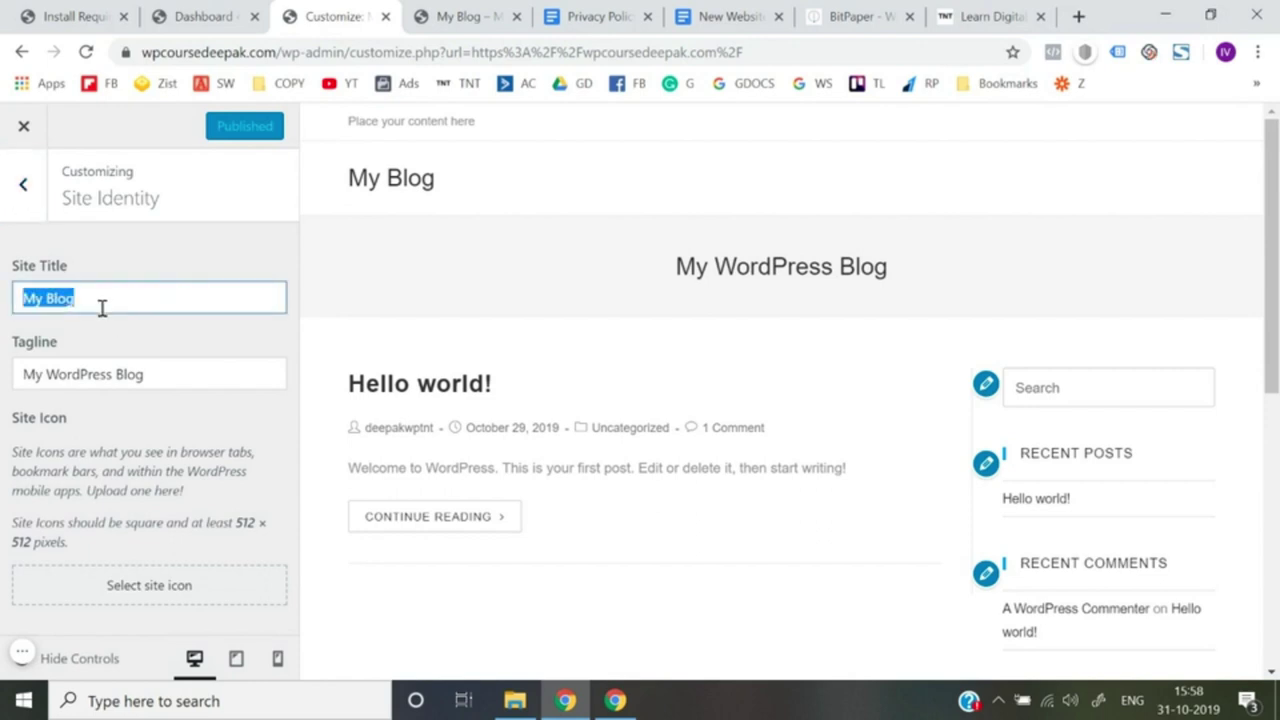
{"action": "type", "text": "WP"}
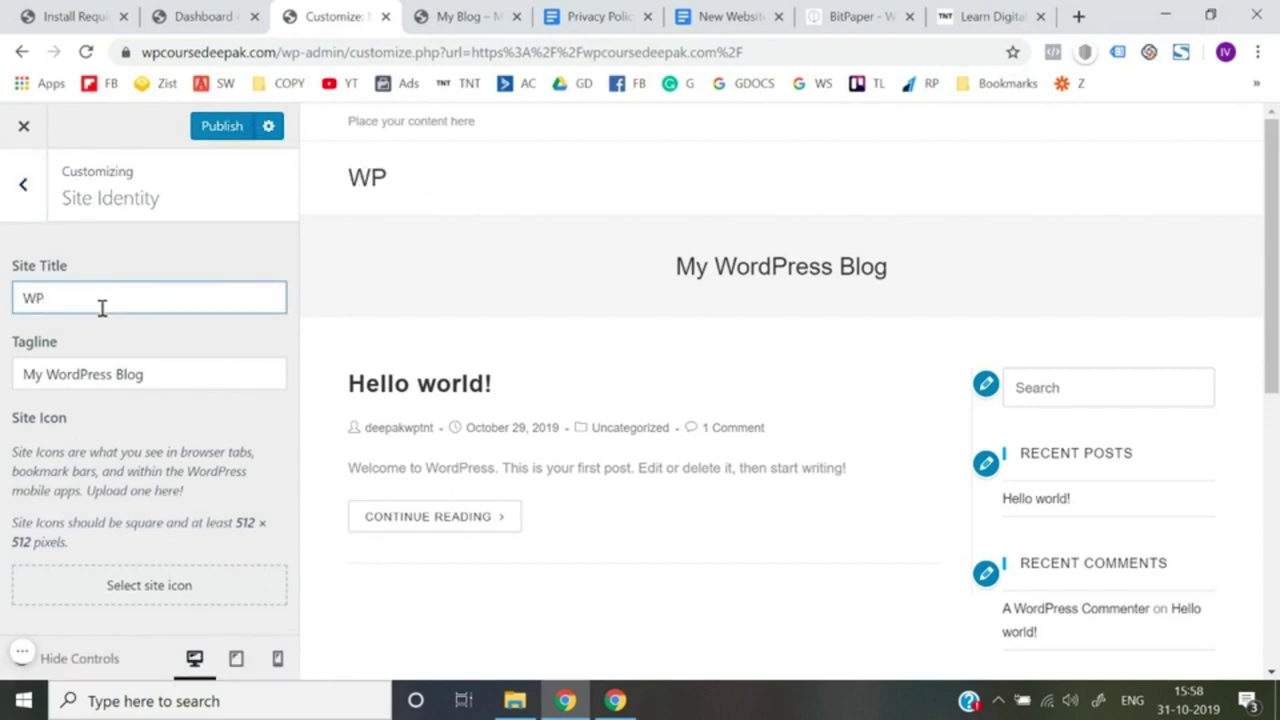
{"action": "type", "text": " Course"}
{"action": "type", "text": "B"}
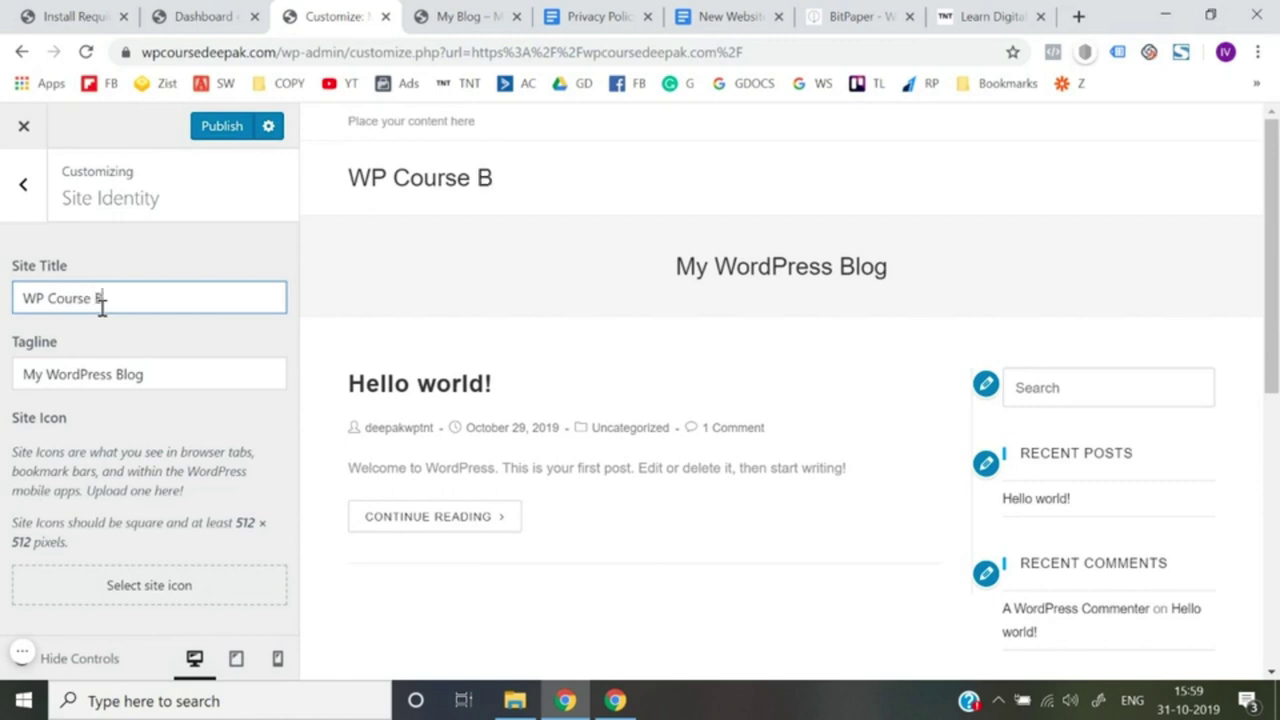
{"action": "type", "text": "y Deepak"}
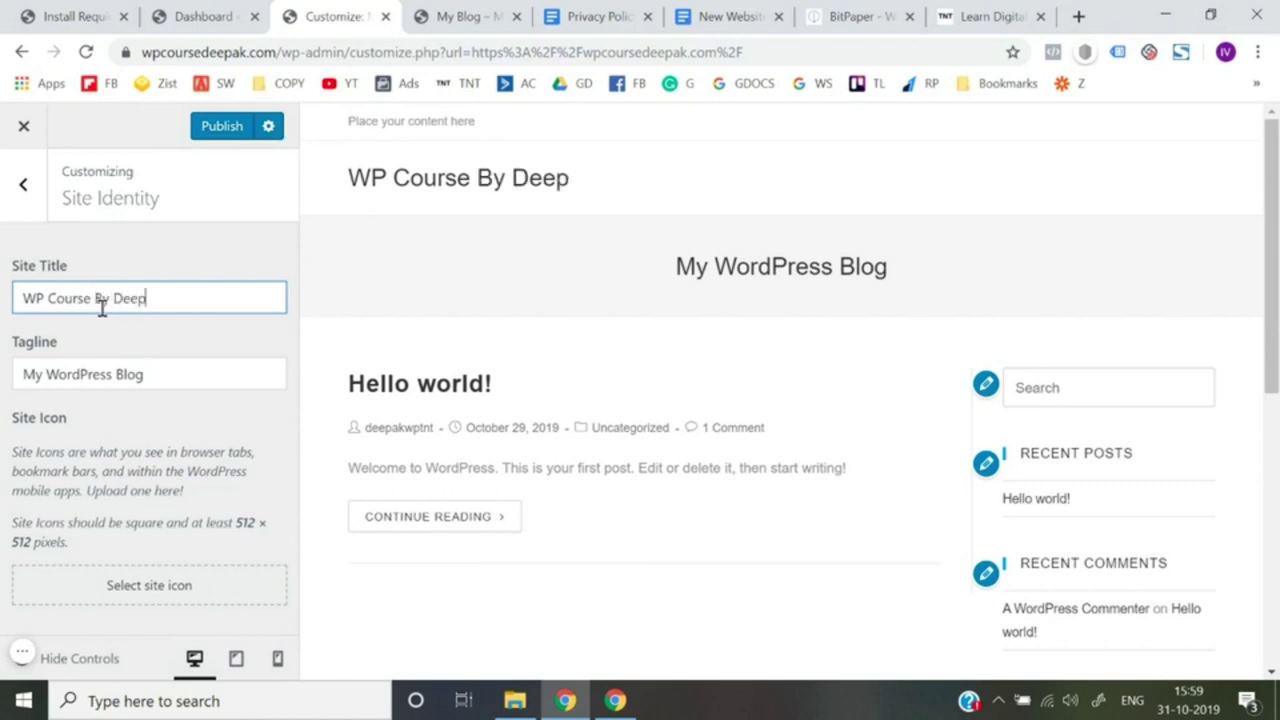
Set the tagline to "Learn How to Build WordPress Websites Quickly and Easily" and publish the site identity changes
{"action": "triple_click", "coordinate": [166, 374]}
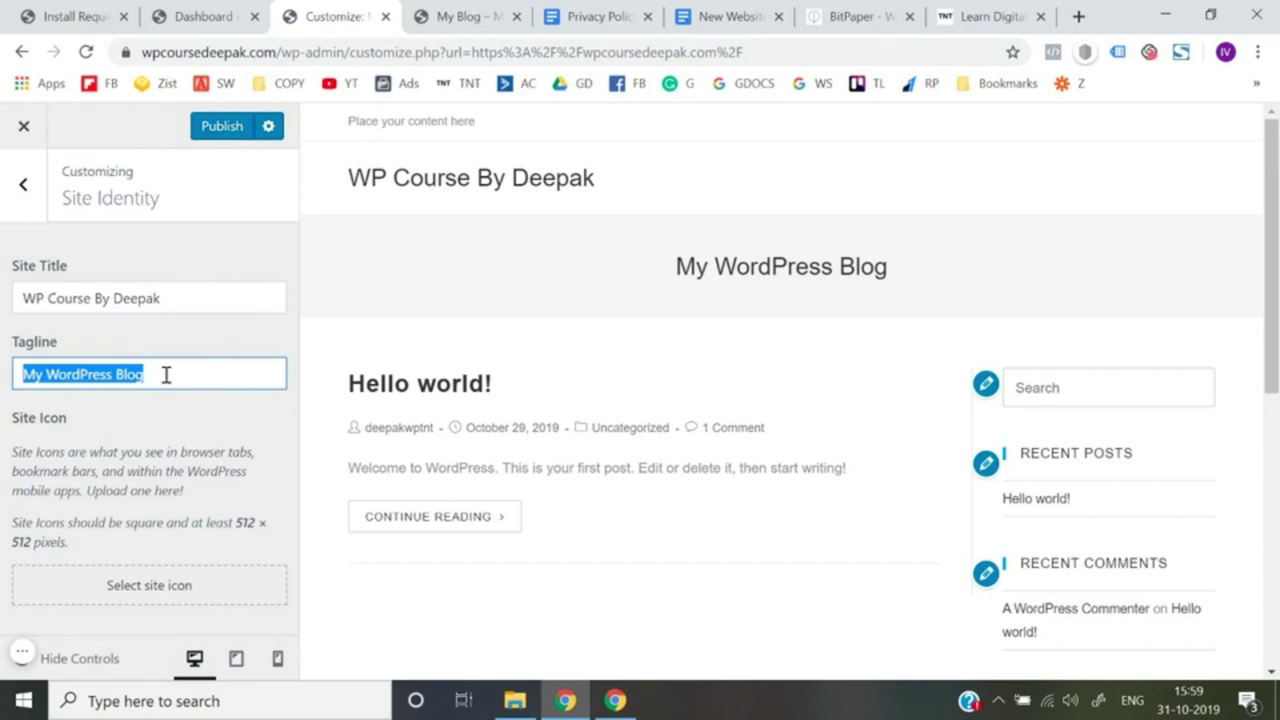
{"action": "type", "text": "Learn How t"}
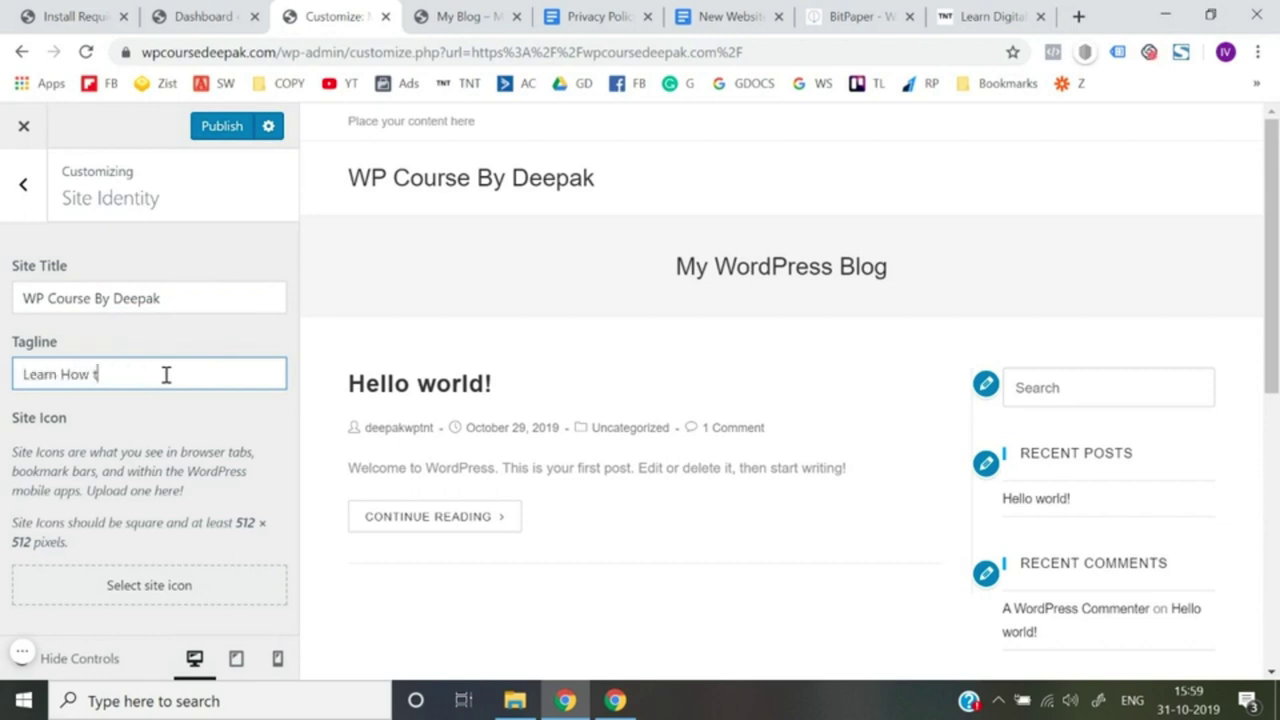
{"action": "type", "text": "o Build Wordpress Website"}
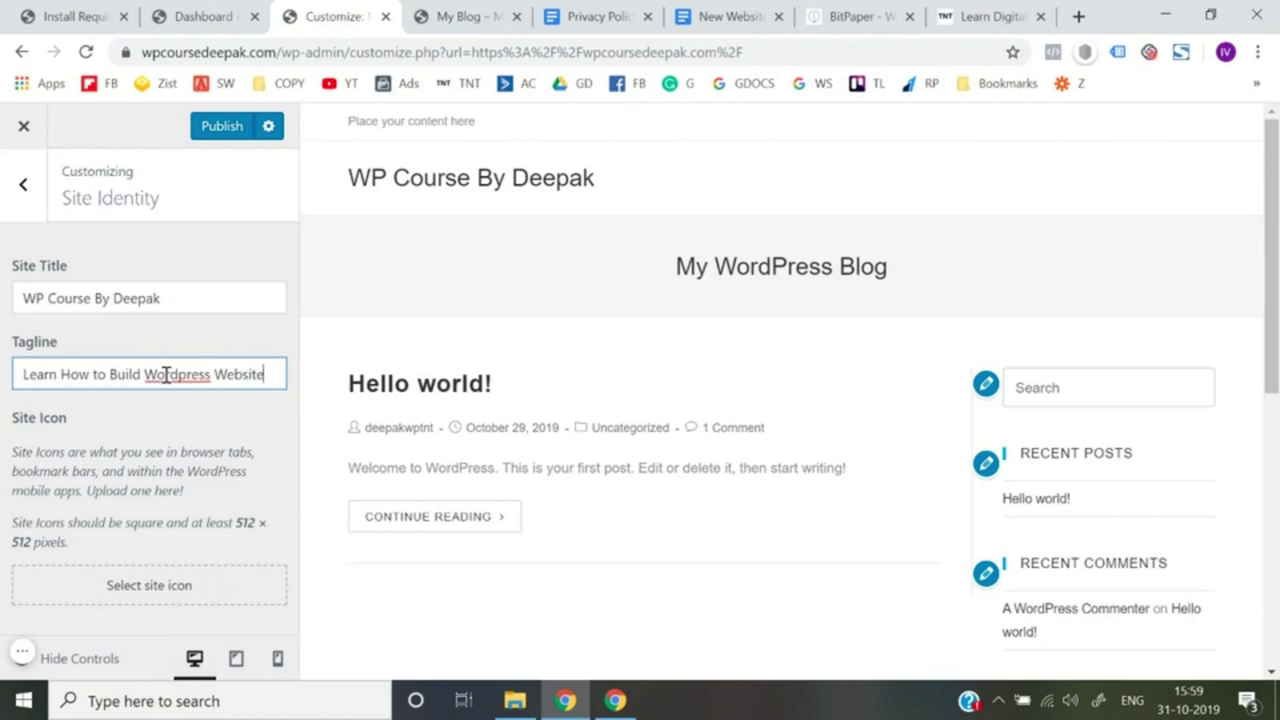
{"action": "type", "text": "s Quic"}
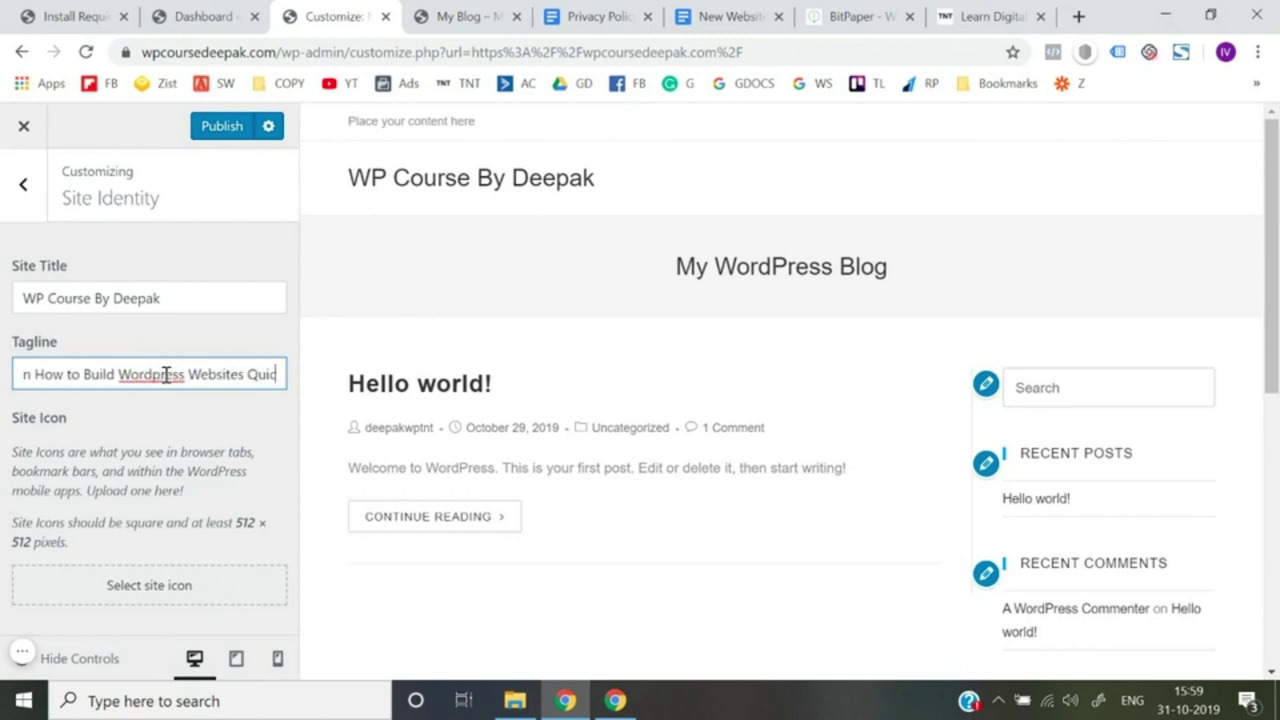
{"action": "type", "text": "kly and"}
{"action": "key", "text": "BackSpace"}
{"action": "key", "text": "BackSpace"}
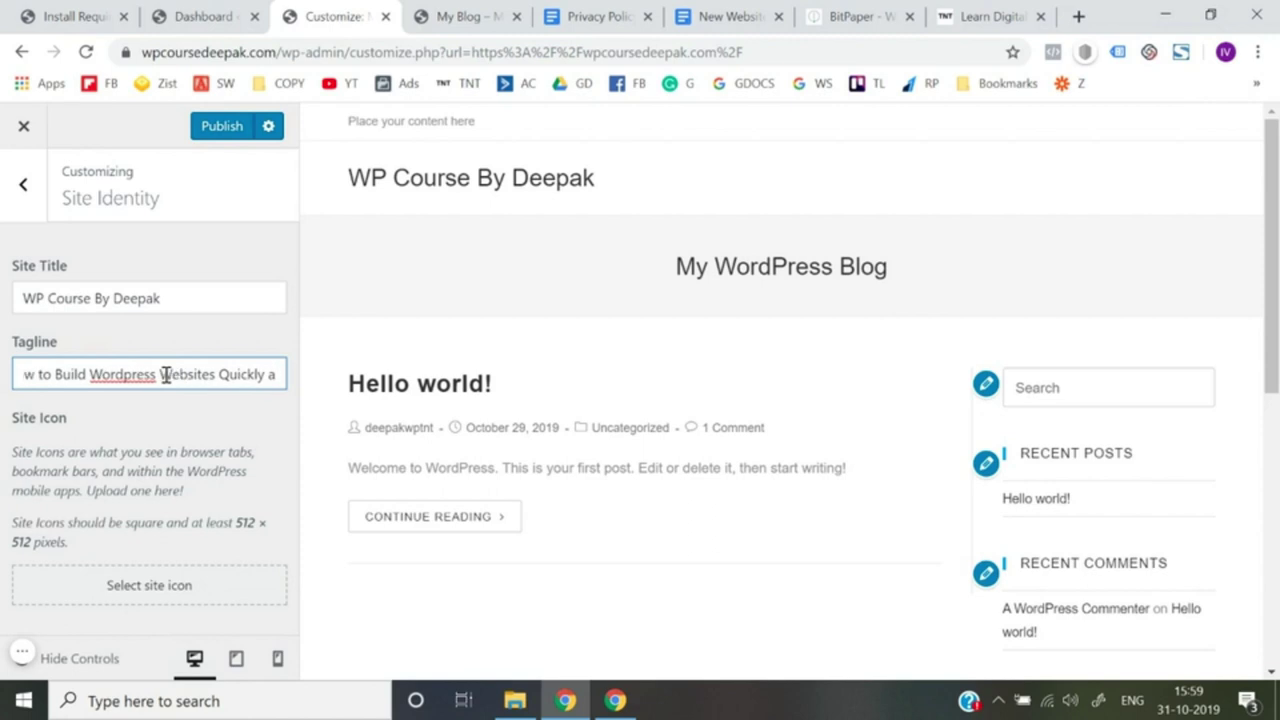
{"action": "type", "text": "nd Easily"}
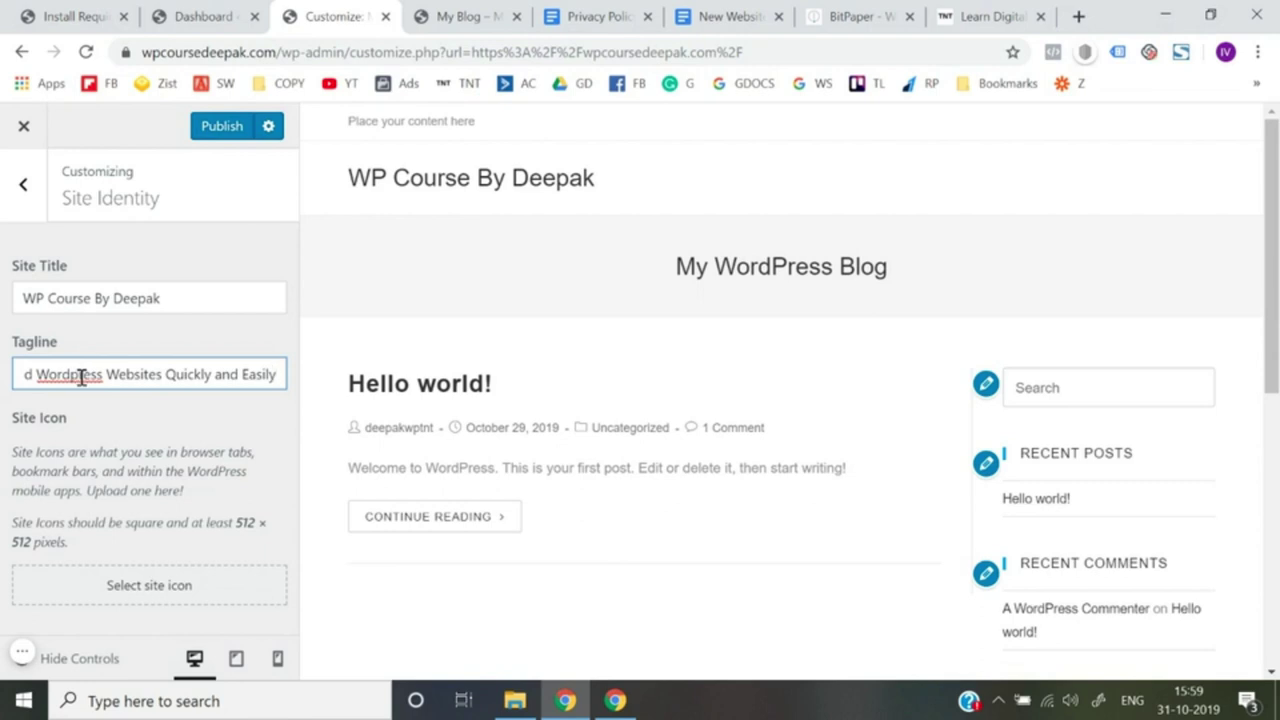
{"action": "left_click", "coordinate": [3, 340]}
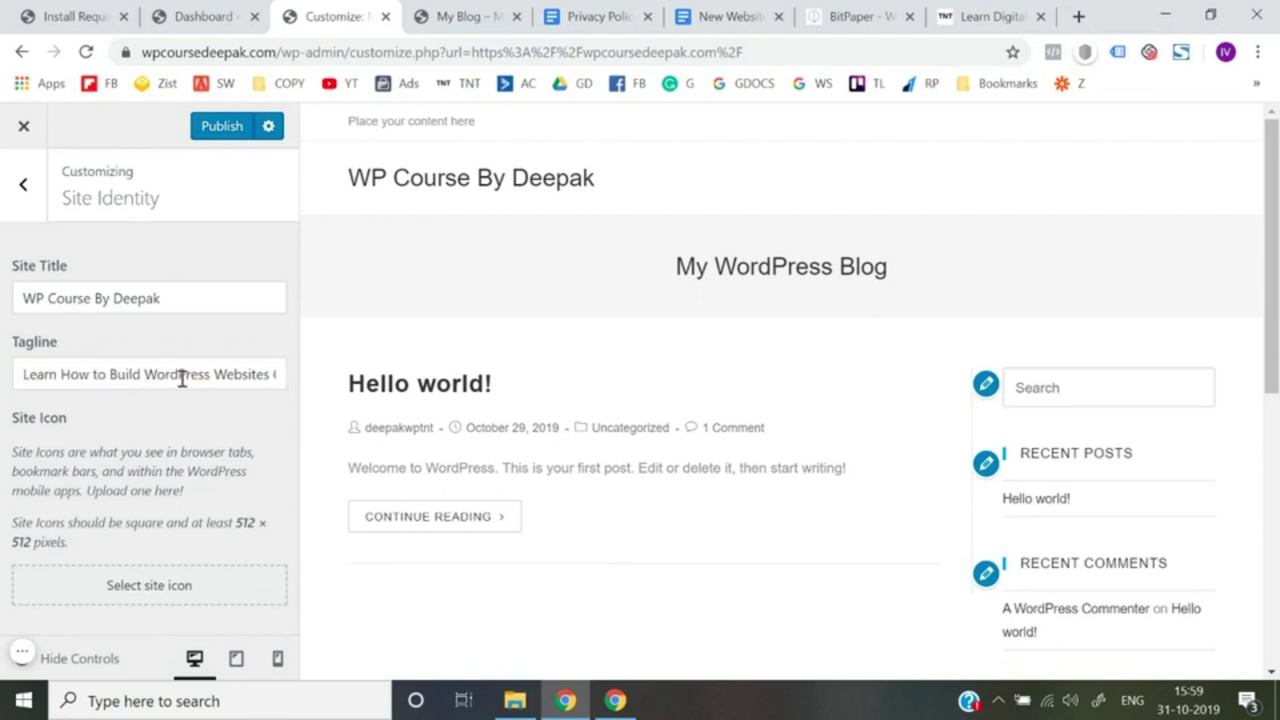
{"action": "left_click", "coordinate": [231, 130]}
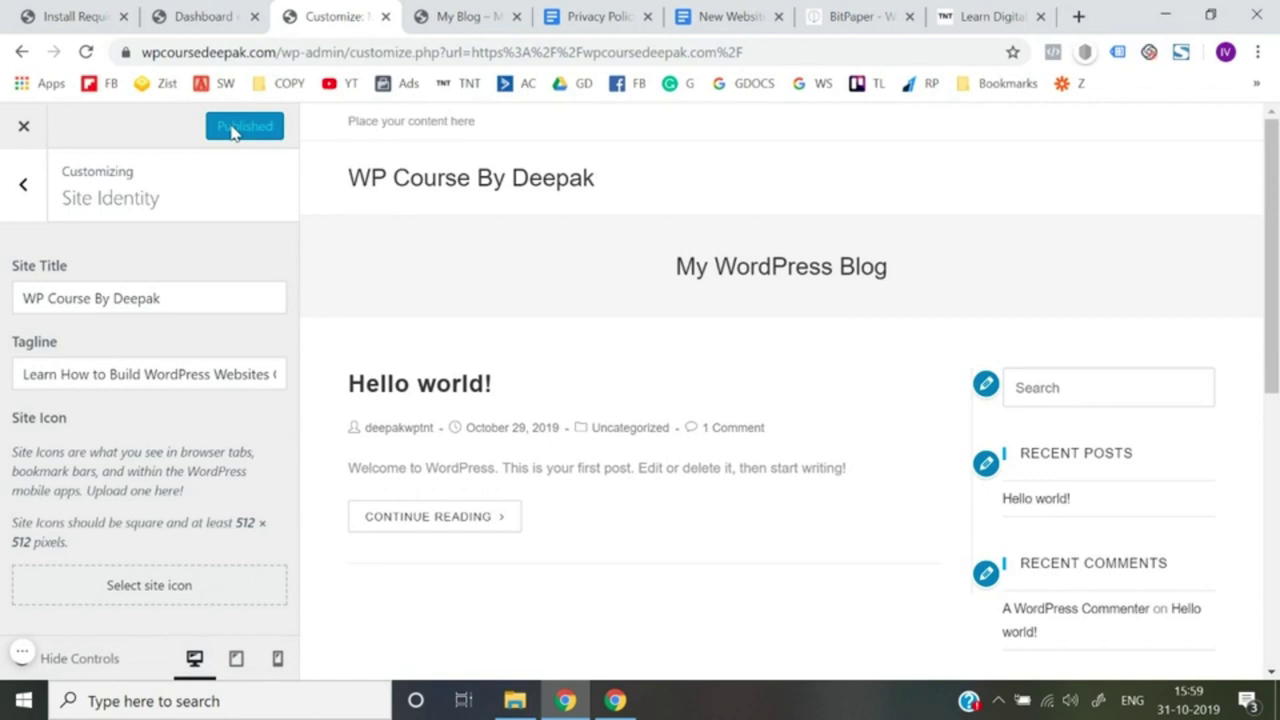
Leave the theme customizer and look over the live homepage with its new site title and tagline
{"action": "left_click", "coordinate": [26, 189]}
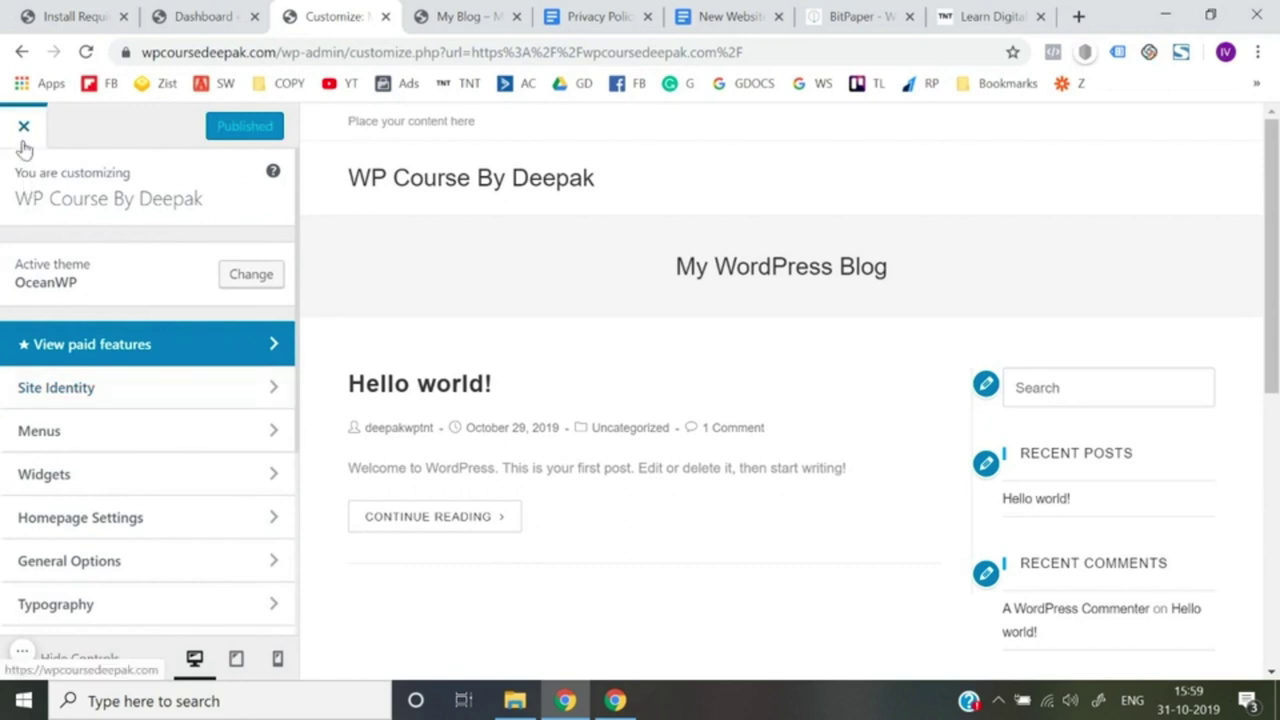
{"action": "left_click", "coordinate": [23, 142]}
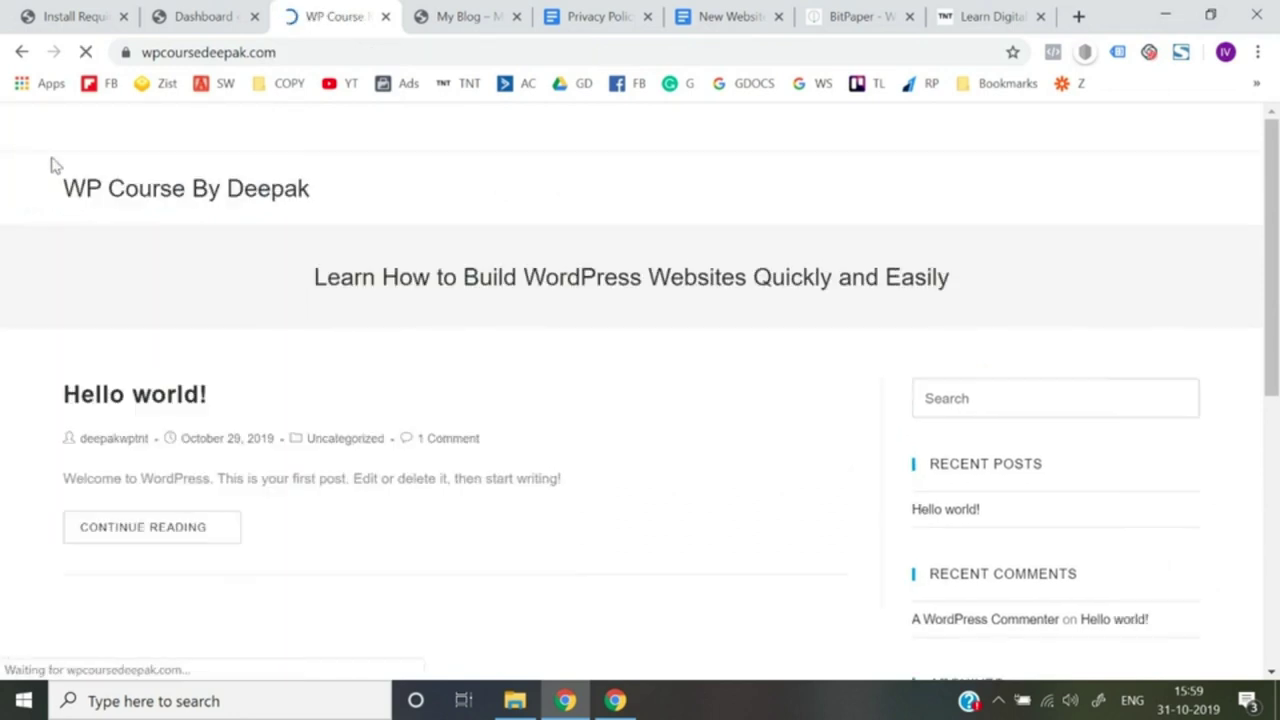
{"action": "scroll", "coordinate": [153, 259], "scroll_direction": "down", "scroll_amount": 1}
{"action": "scroll", "coordinate": [153, 259], "scroll_direction": "up", "scroll_amount": 1}
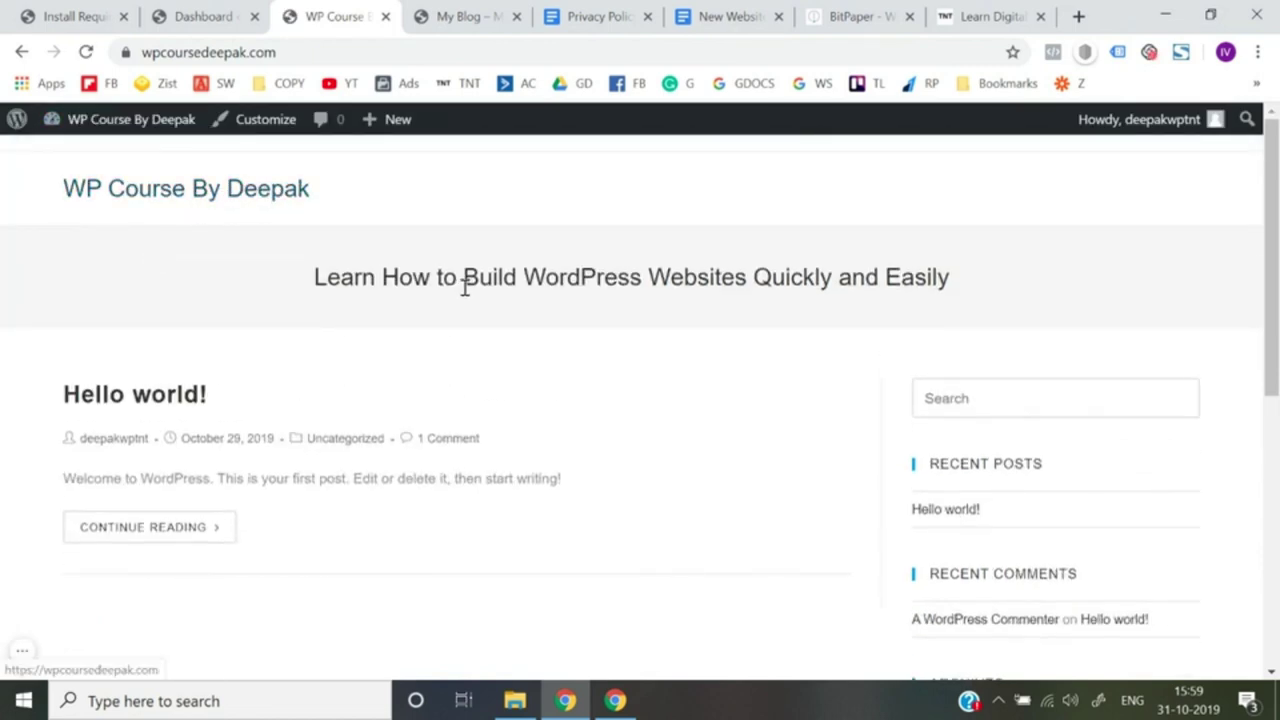
{"action": "scroll", "coordinate": [688, 322], "scroll_direction": "down", "scroll_amount": 5}
{"action": "scroll", "coordinate": [688, 322], "scroll_direction": "up", "scroll_amount": 5}
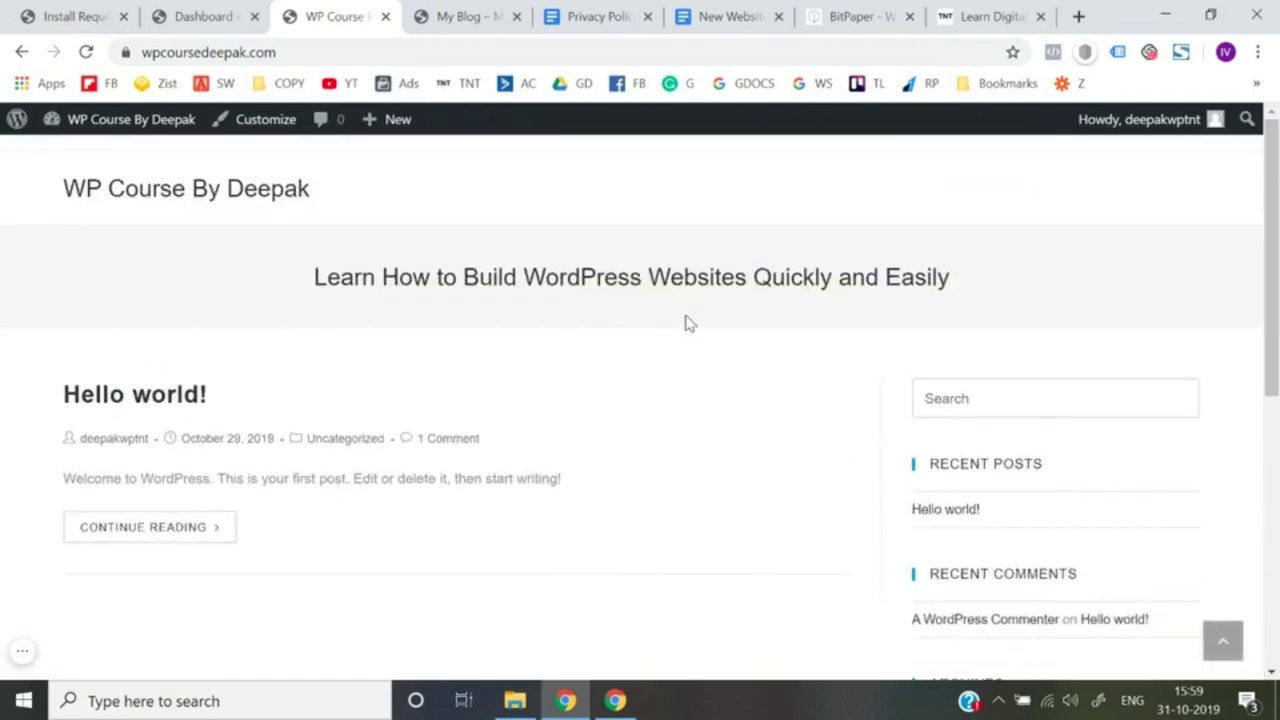
{"action": "scroll", "coordinate": [688, 322], "scroll_direction": "down", "scroll_amount": 6}
{"action": "scroll", "coordinate": [688, 322], "scroll_direction": "up", "scroll_amount": 6}
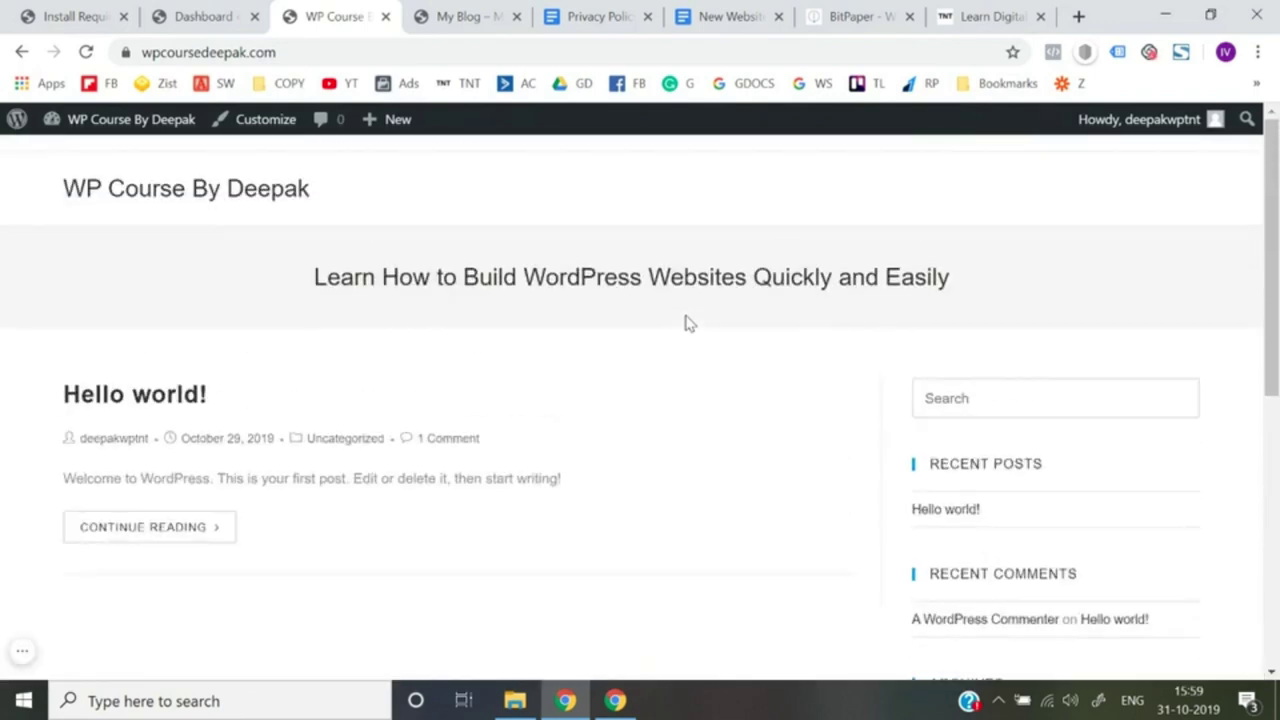
{"action": "scroll", "coordinate": [688, 322], "scroll_direction": "down", "scroll_amount": 6}
{"action": "scroll", "coordinate": [688, 322], "scroll_direction": "up", "scroll_amount": 6}
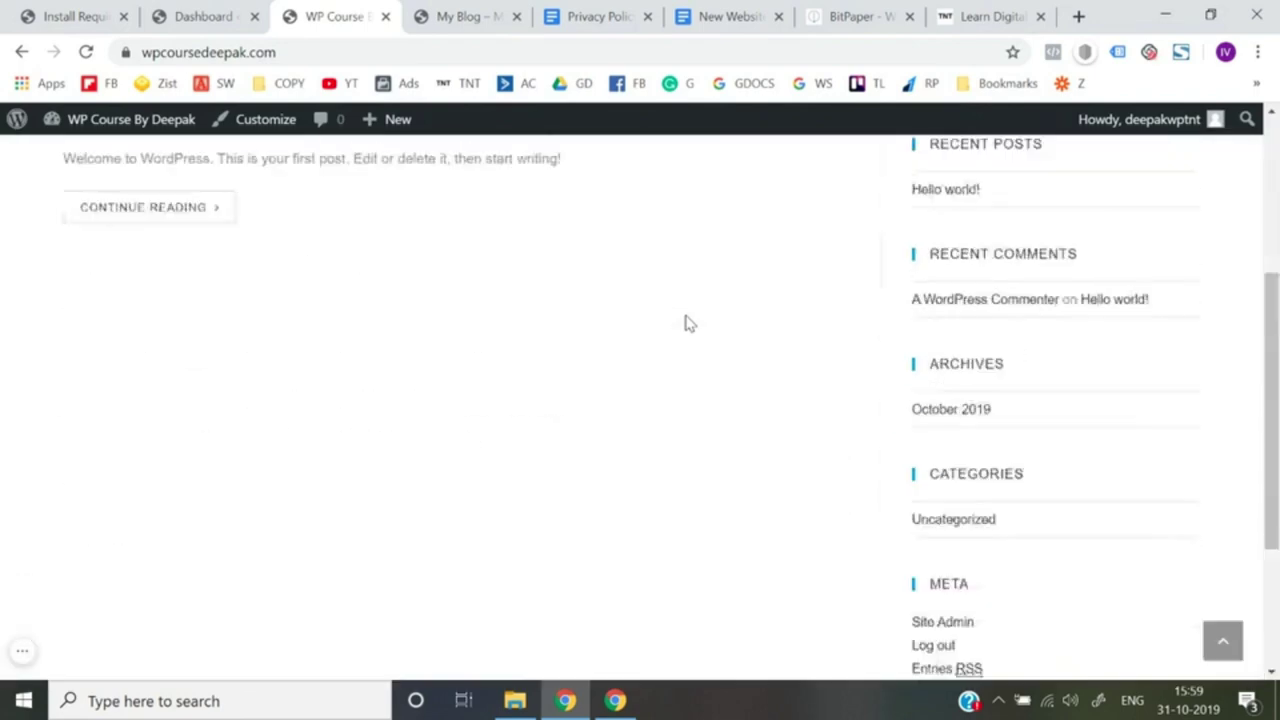
Close the extra live site tab and dismiss the OceanWP notice and the welcome panel on the dashboard
{"action": "left_click", "coordinate": [385, 17]}
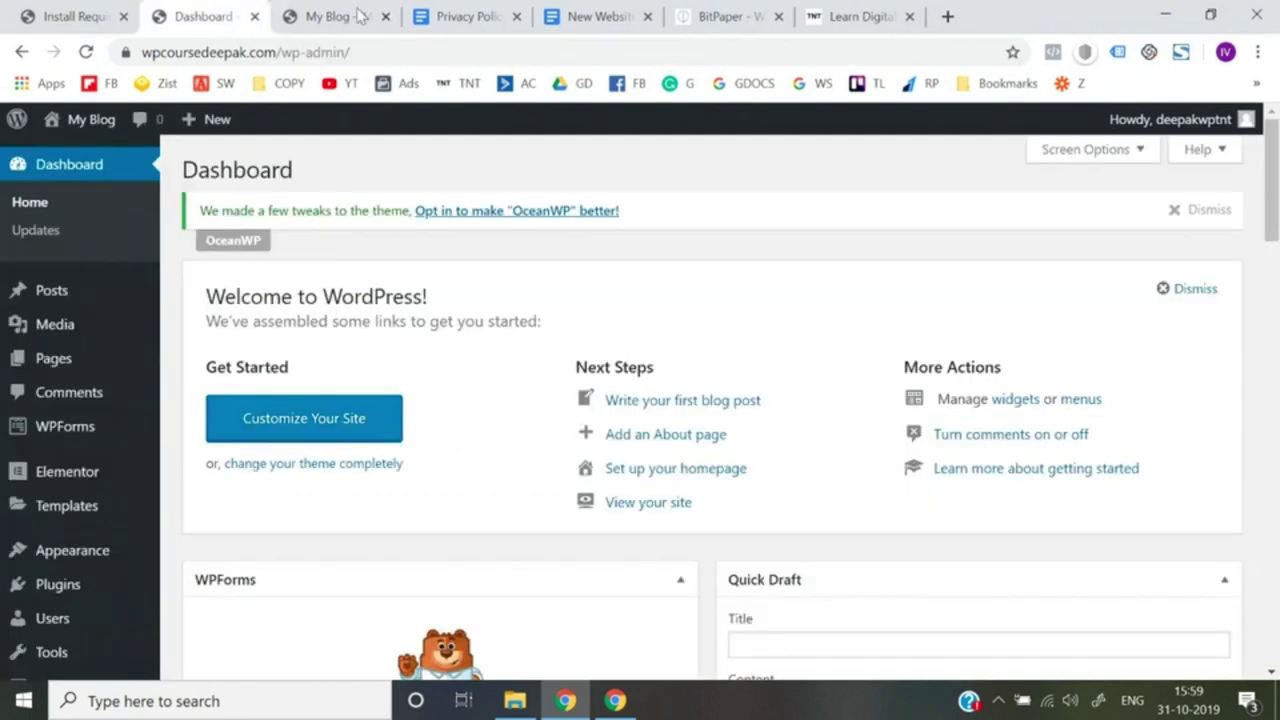
{"action": "left_click", "coordinate": [1200, 210]}
{"action": "left_click", "coordinate": [1197, 236]}
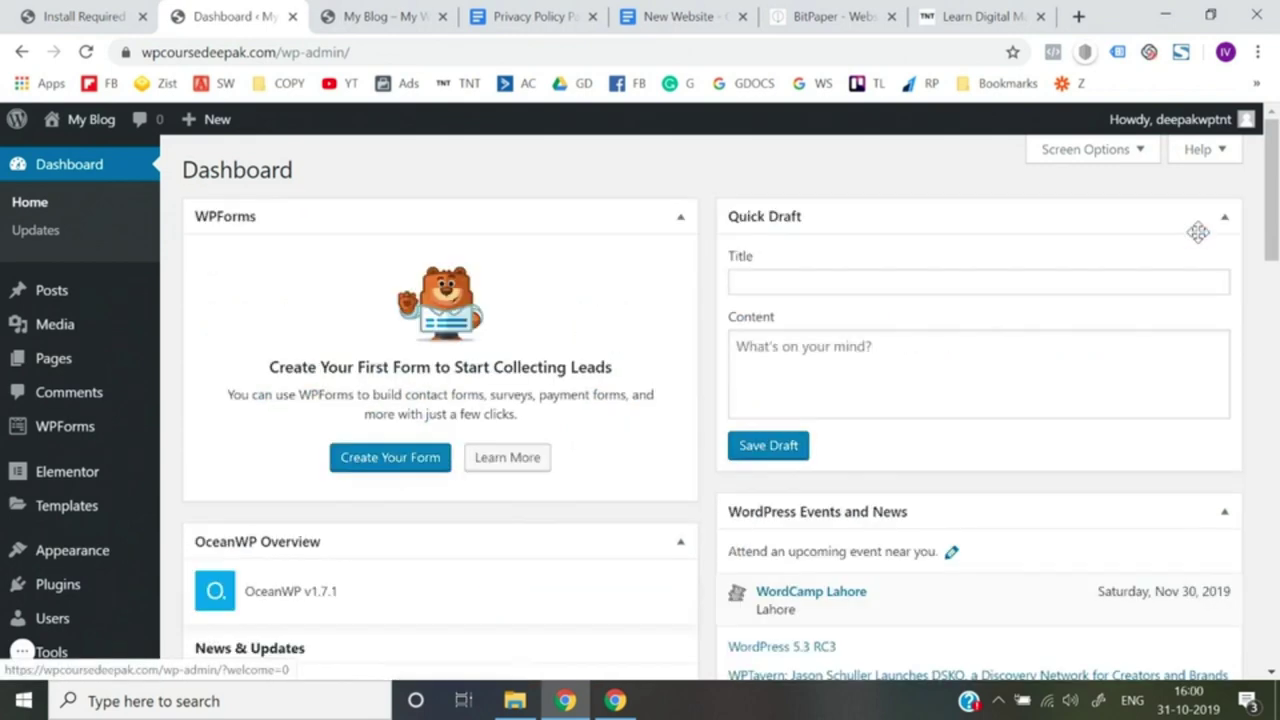
Reload the outdated "My Blog" homepage at wpcoursedeepak.com and look over the page
{"action": "left_click", "coordinate": [352, 10]}
{"action": "left_click", "coordinate": [244, 12]}
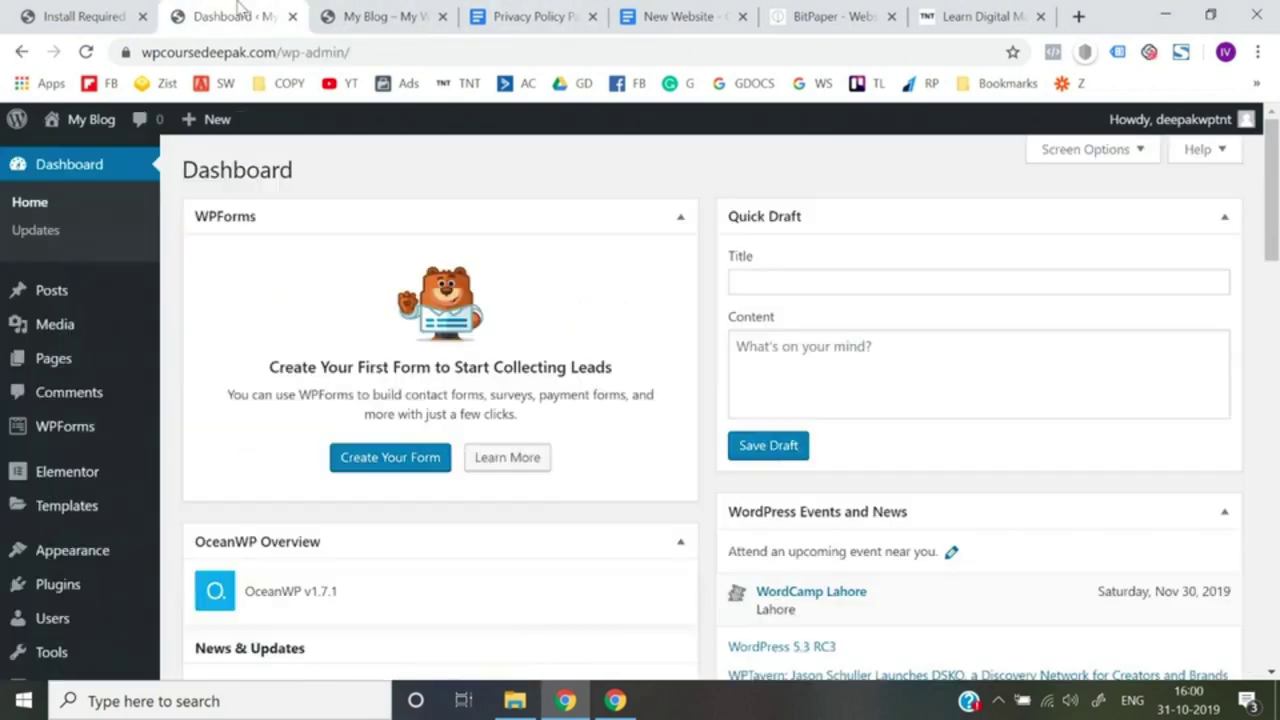
{"action": "left_click", "coordinate": [387, 10]}
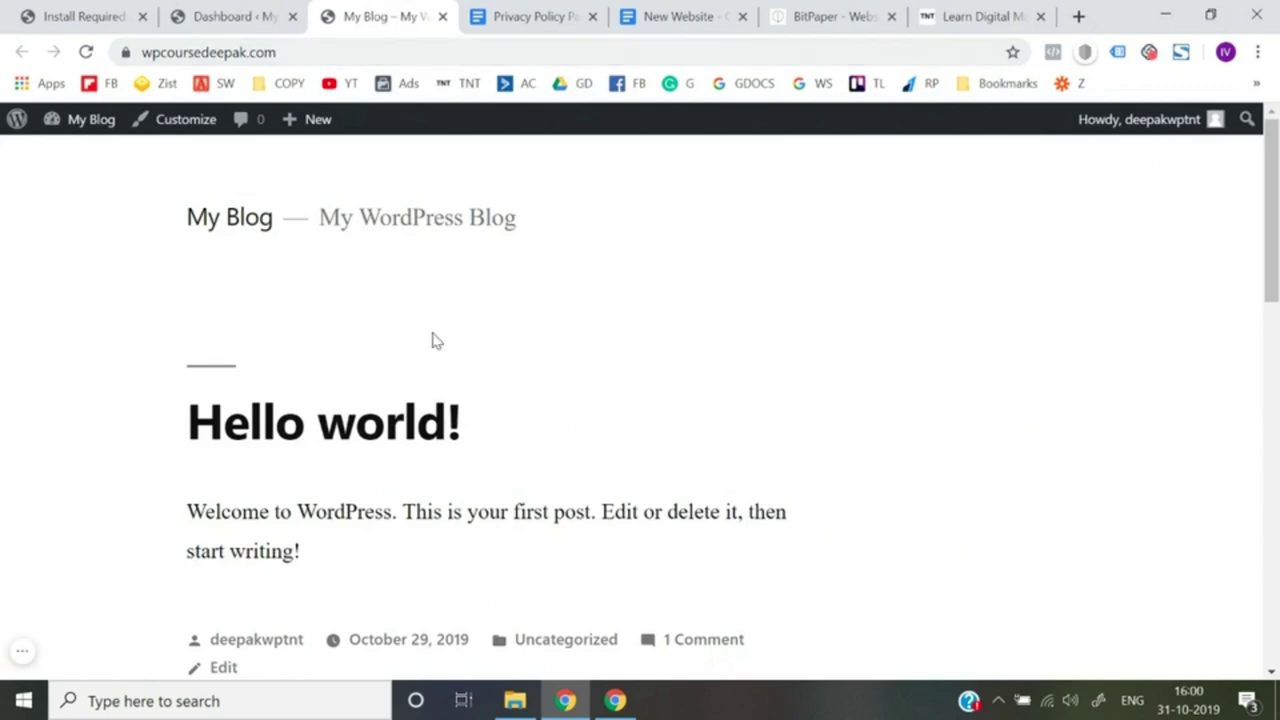
{"action": "scroll", "coordinate": [434, 340], "scroll_direction": "down", "scroll_amount": 10}
{"action": "scroll", "coordinate": [434, 340], "scroll_direction": "up", "scroll_amount": 10}
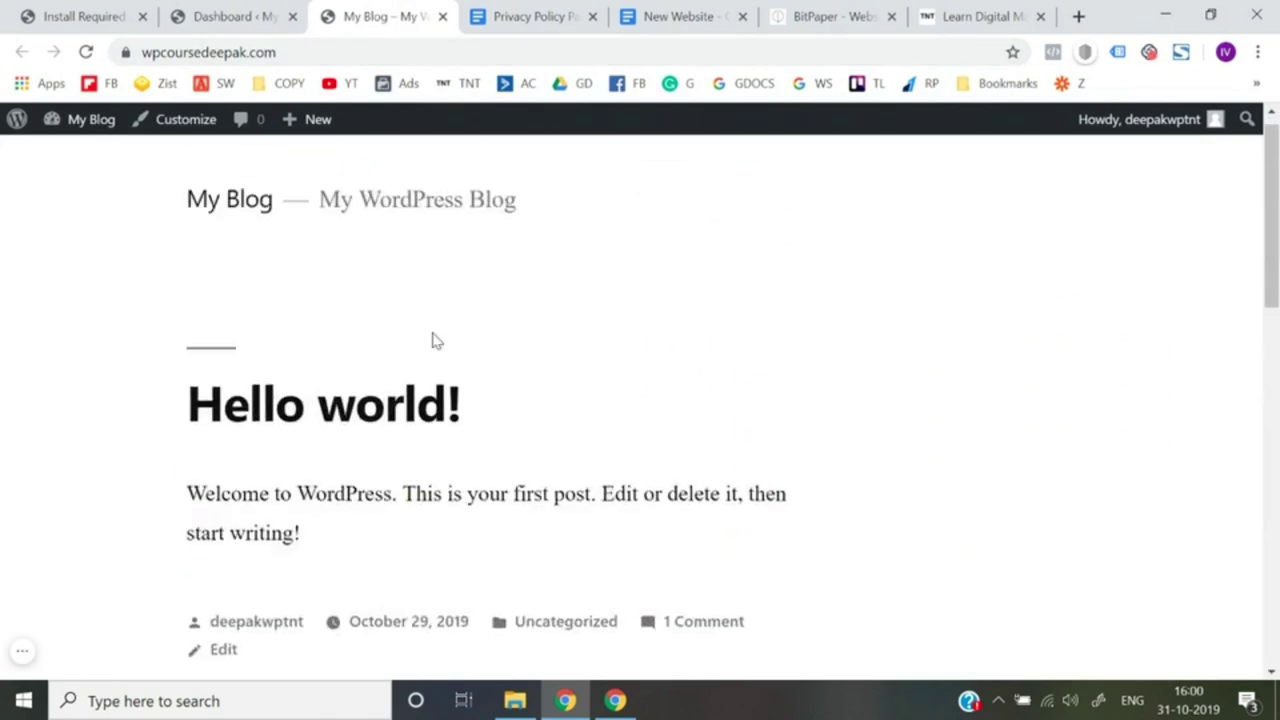
{"action": "left_click", "coordinate": [427, 58]}
{"action": "key", "text": "Return"}
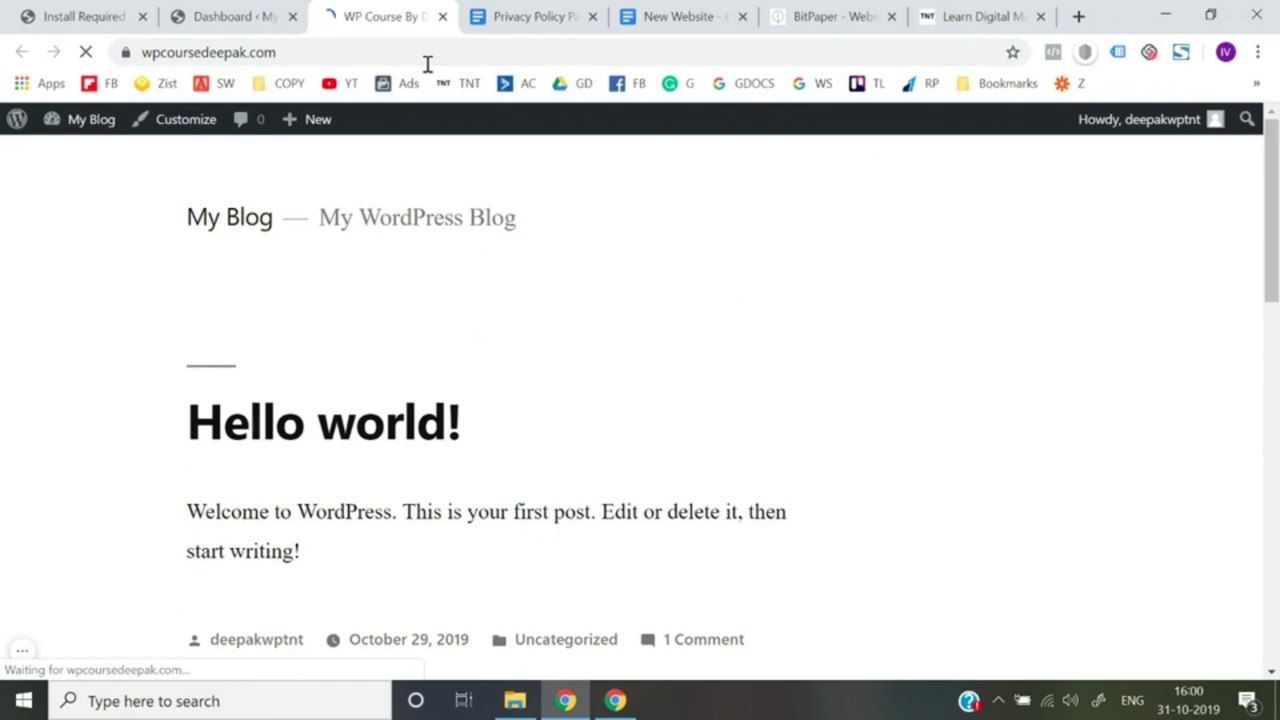
{"action": "scroll", "coordinate": [520, 411], "scroll_direction": "down", "scroll_amount": 10}
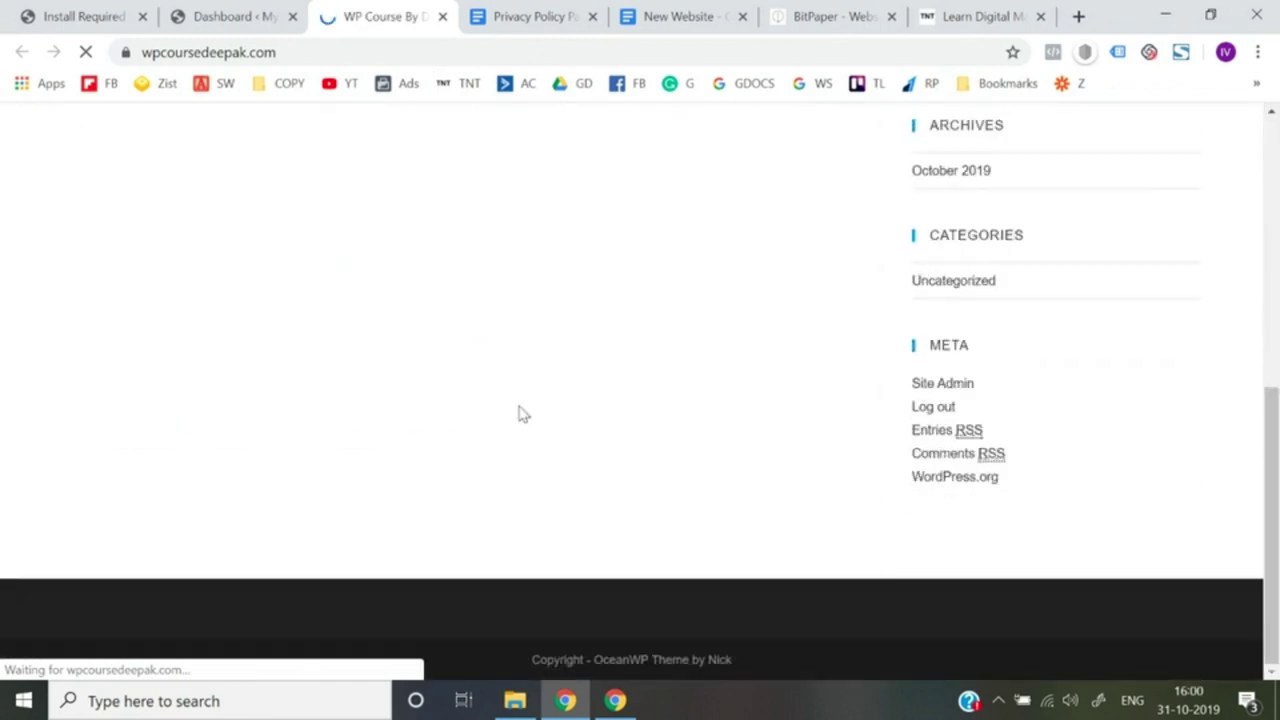
Close the plugin installation tab and open the site's Permalink Settings from the dashboard
{"action": "left_click", "coordinate": [143, 19]}
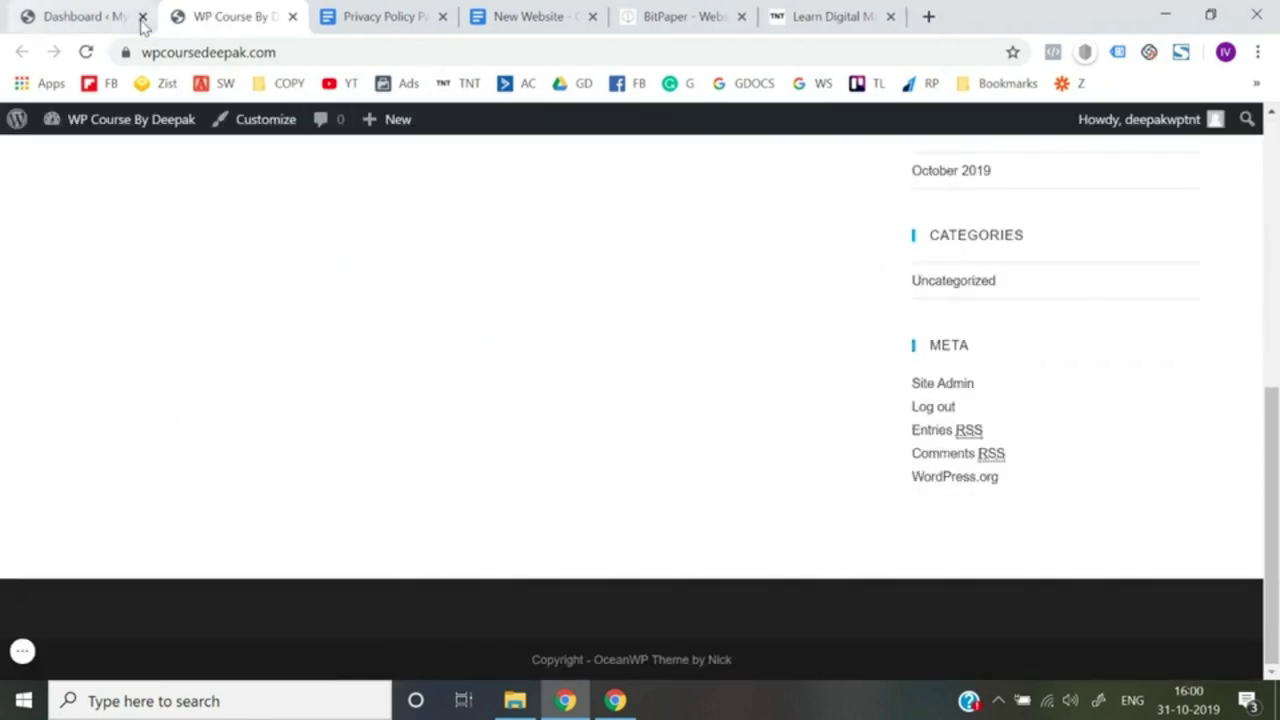
{"action": "left_click", "coordinate": [110, 12]}
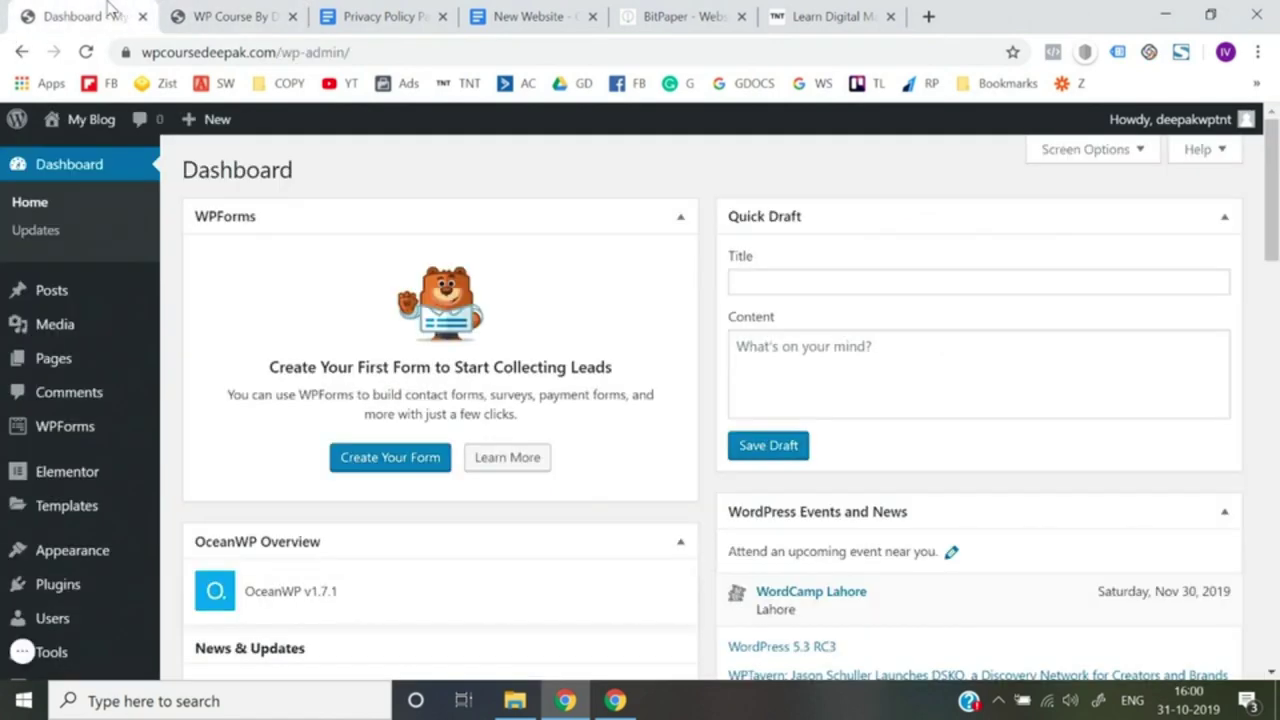
{"action": "scroll", "coordinate": [40, 610], "scroll_direction": "down", "scroll_amount": 3}
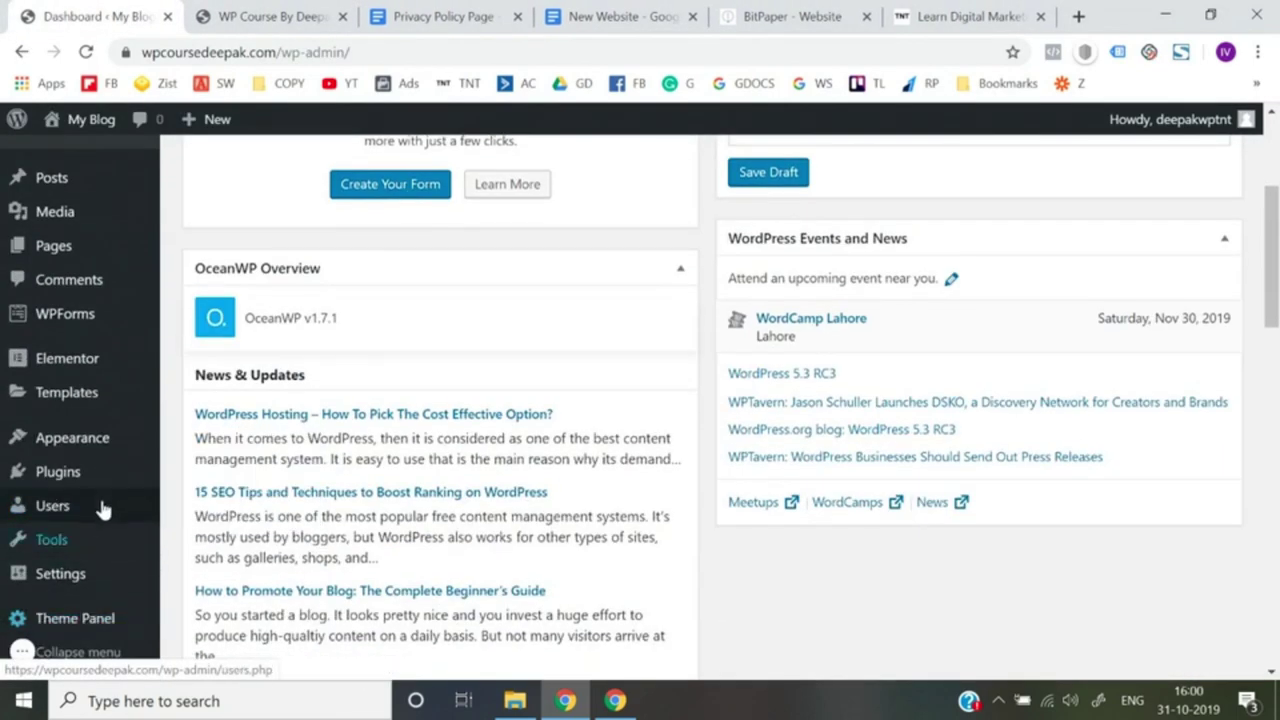
{"action": "mouse_move", "coordinate": [100, 577]}
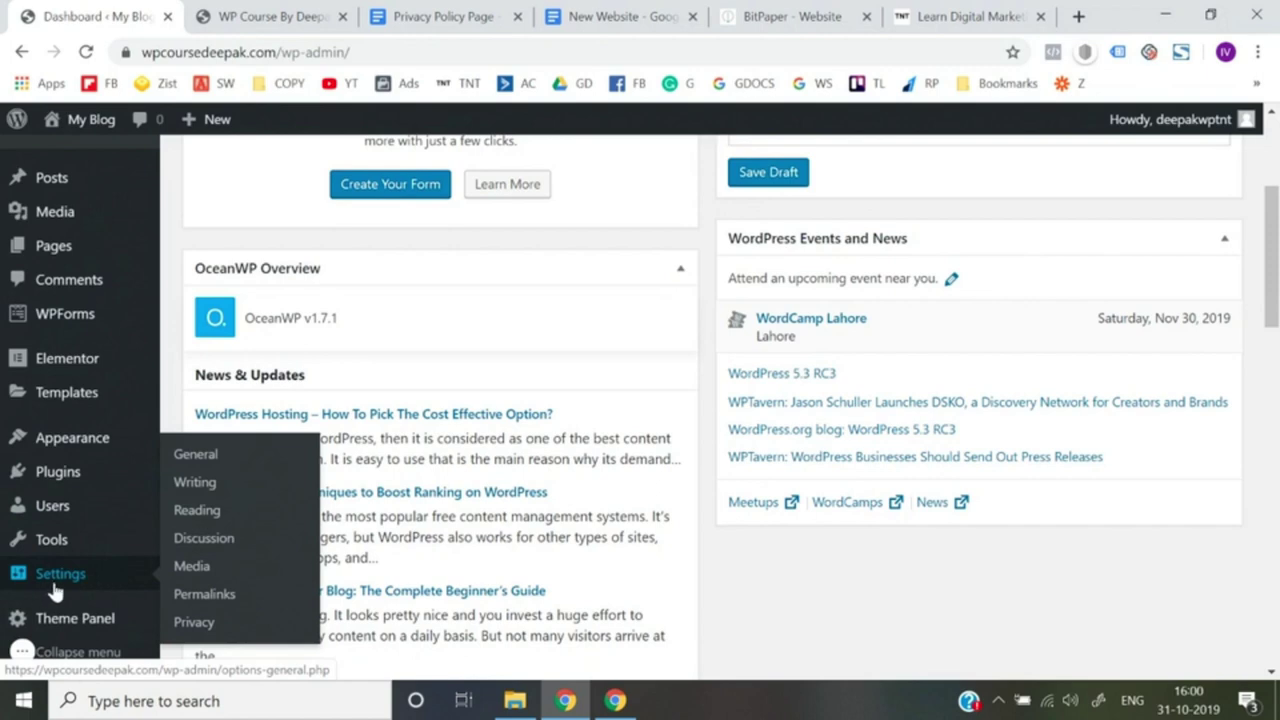
{"action": "left_click", "coordinate": [222, 600]}
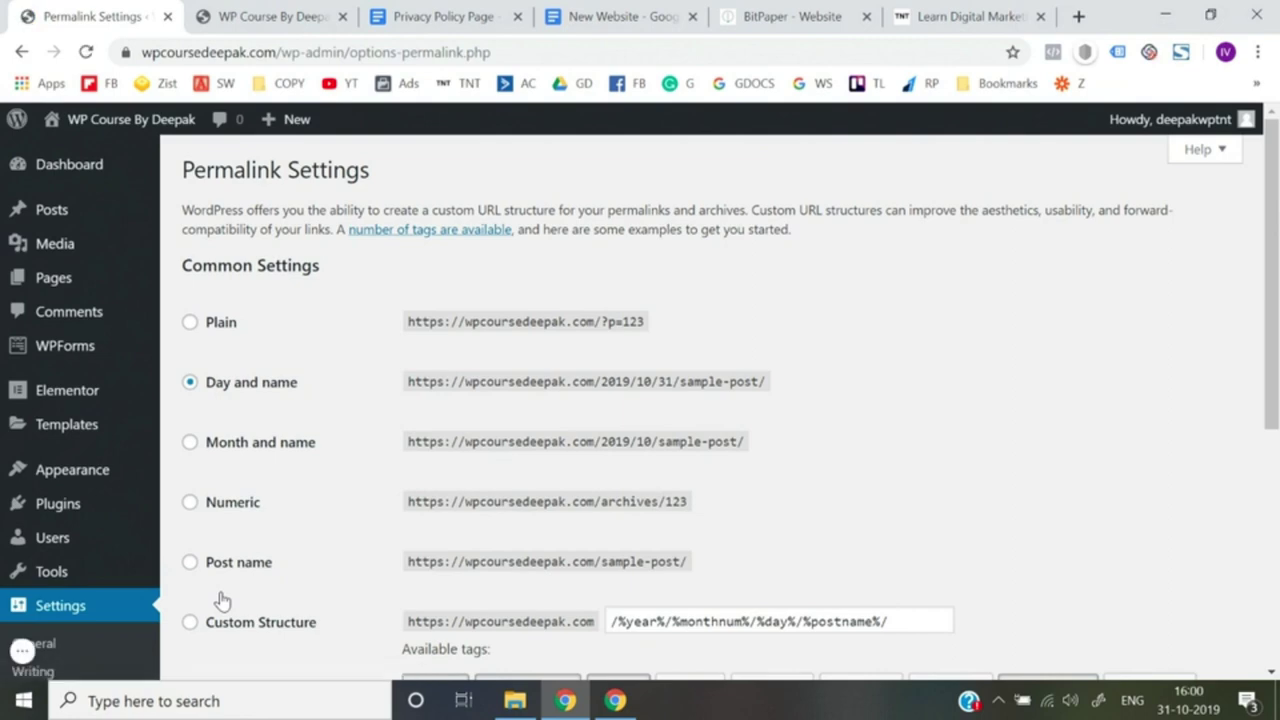
{"action": "scroll", "coordinate": [220, 600], "scroll_direction": "down", "scroll_amount": 2}
{"action": "scroll", "coordinate": [220, 600], "scroll_direction": "down", "scroll_amount": 1}
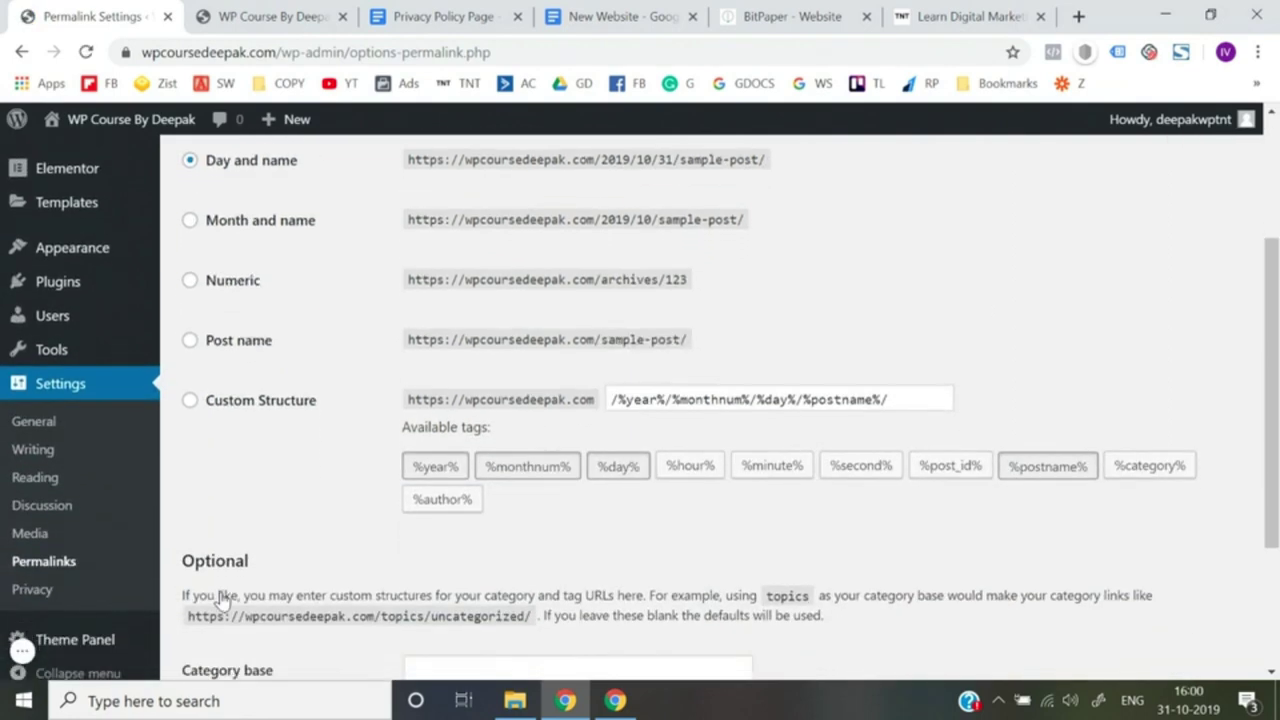
Open the 100 Days Facebook Ads Course page on thinknthrive.in and examine its web address as a link example
{"action": "left_click", "coordinate": [272, 16]}
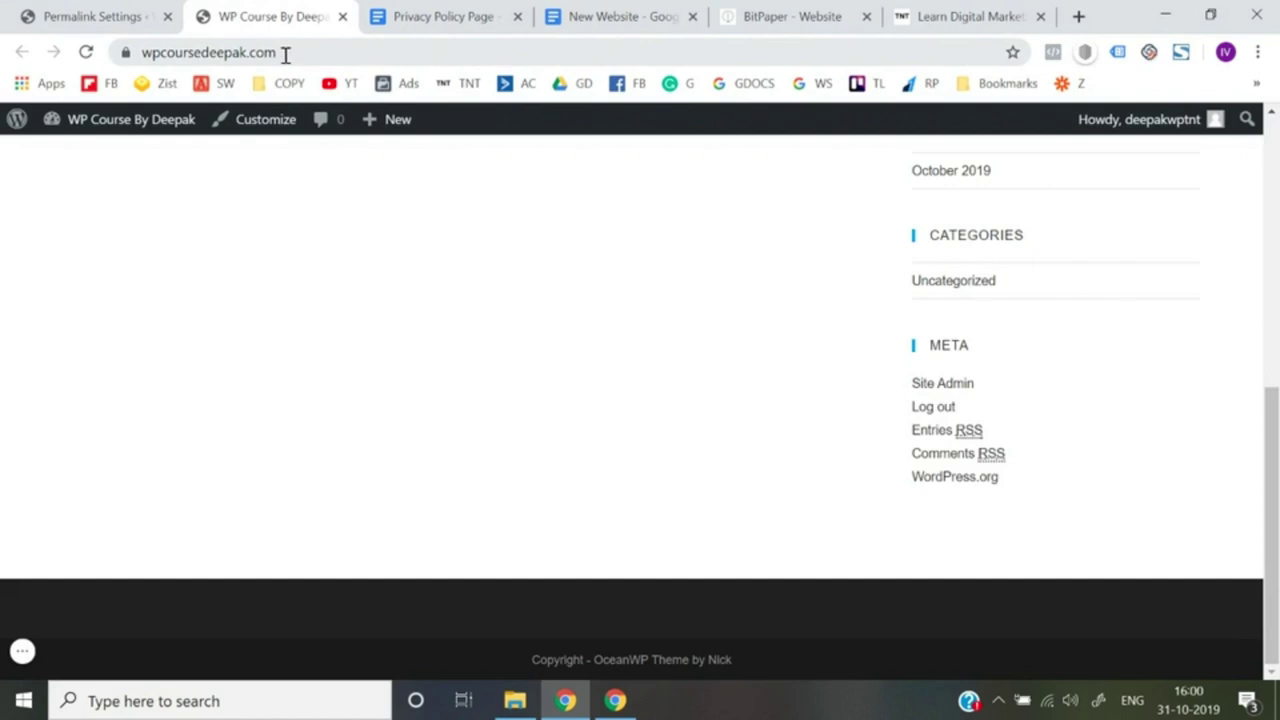
{"action": "left_click", "coordinate": [930, 16]}
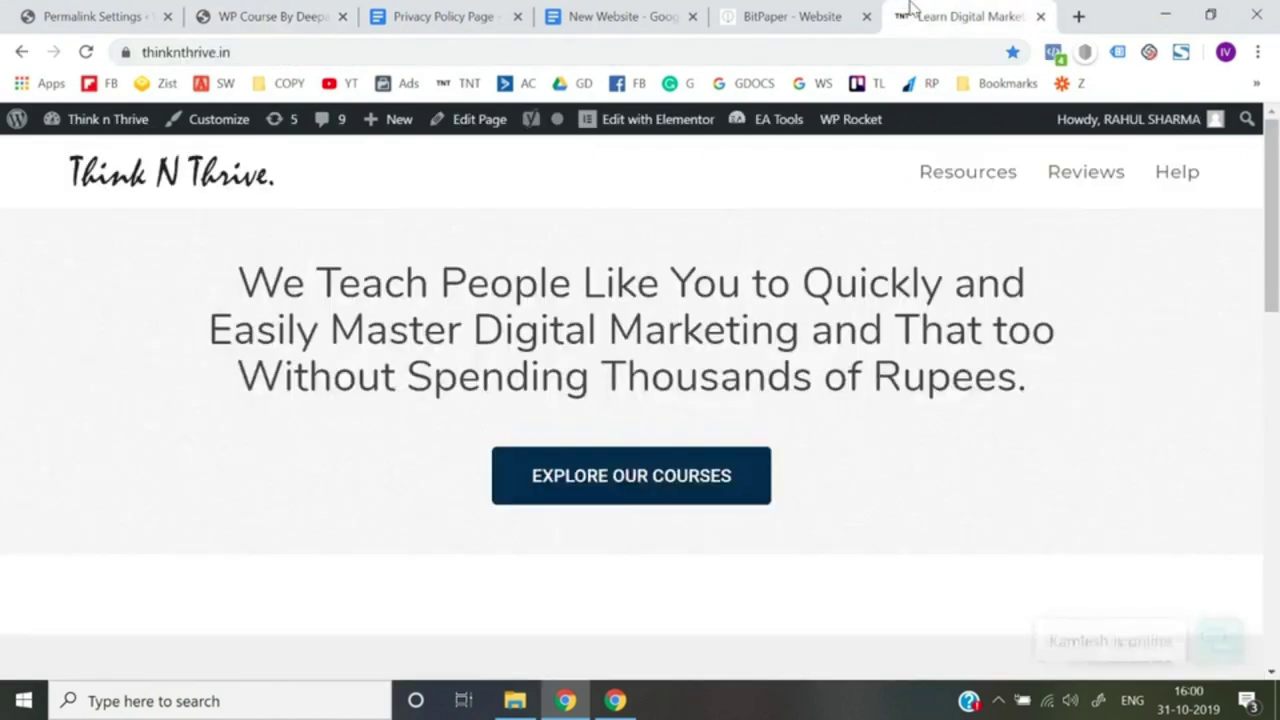
{"action": "scroll", "coordinate": [851, 460], "scroll_direction": "down", "scroll_amount": 5}
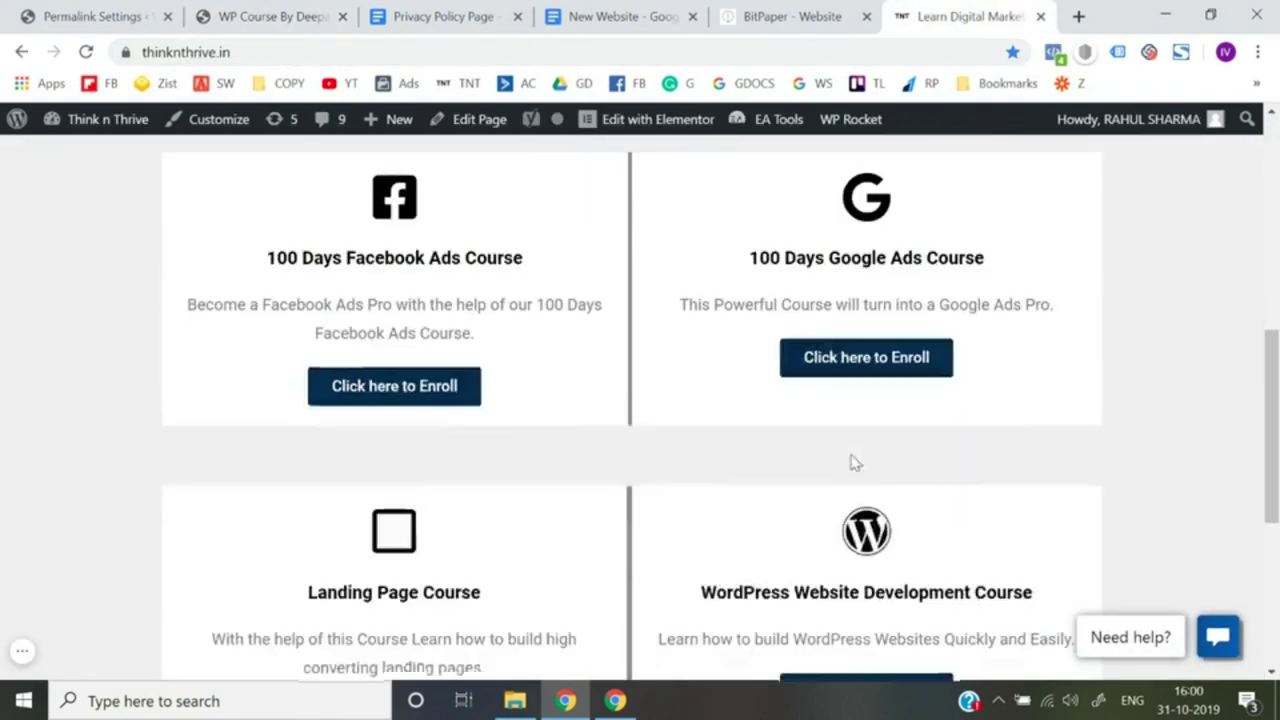
{"action": "left_click", "coordinate": [392, 400]}
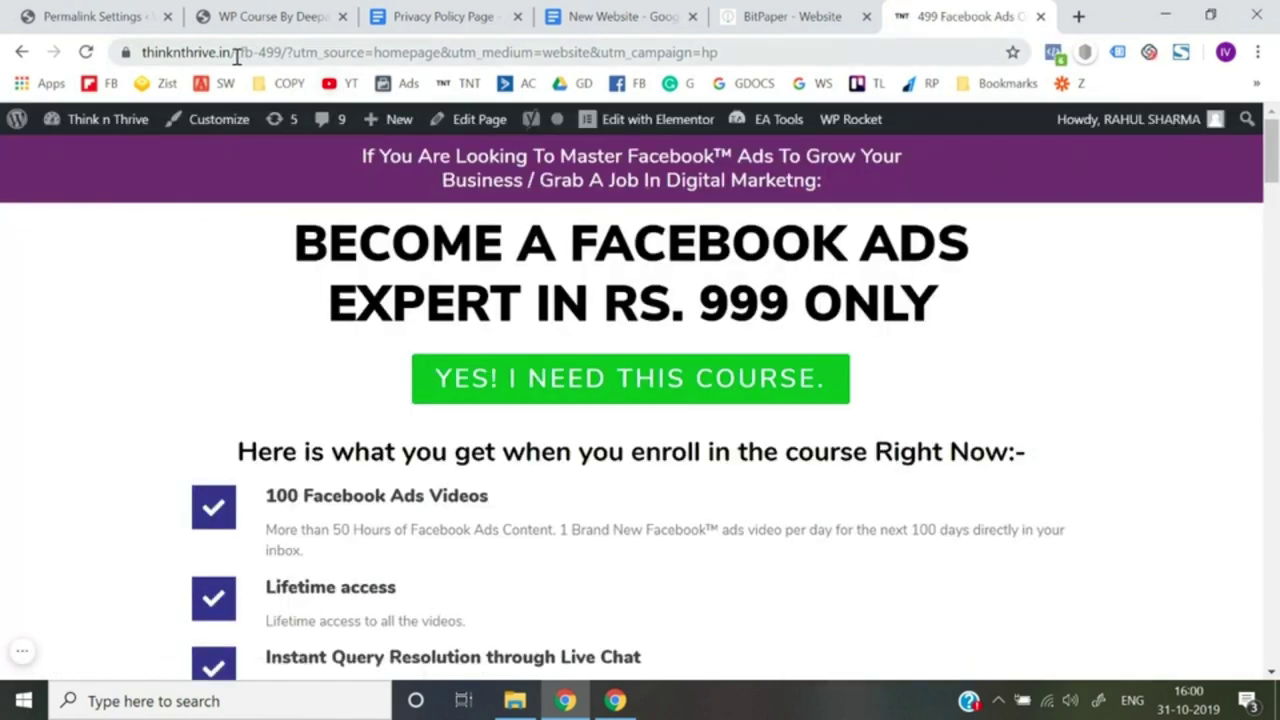
{"action": "left_click_drag", "start_coordinate": [236, 55], "coordinate": [335, 60]}
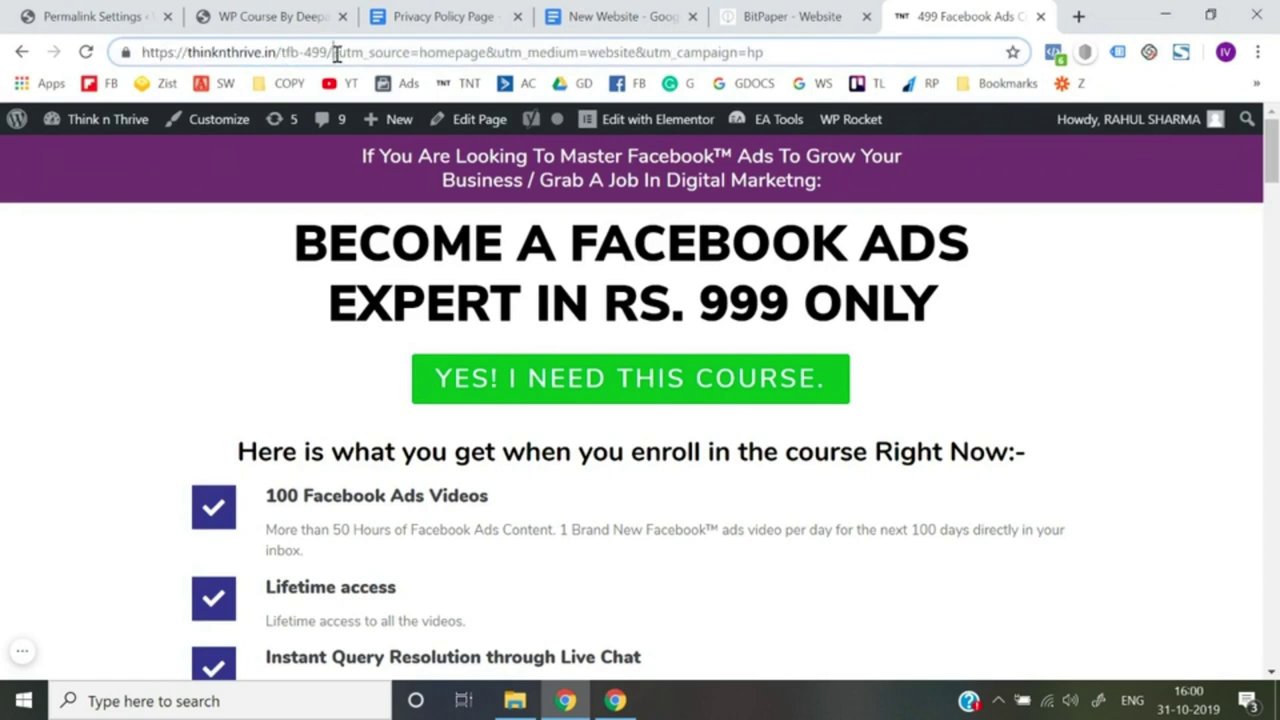
Set the site's permalink structure to Post name and save the changes
{"action": "key", "text": "ctrl+1"}
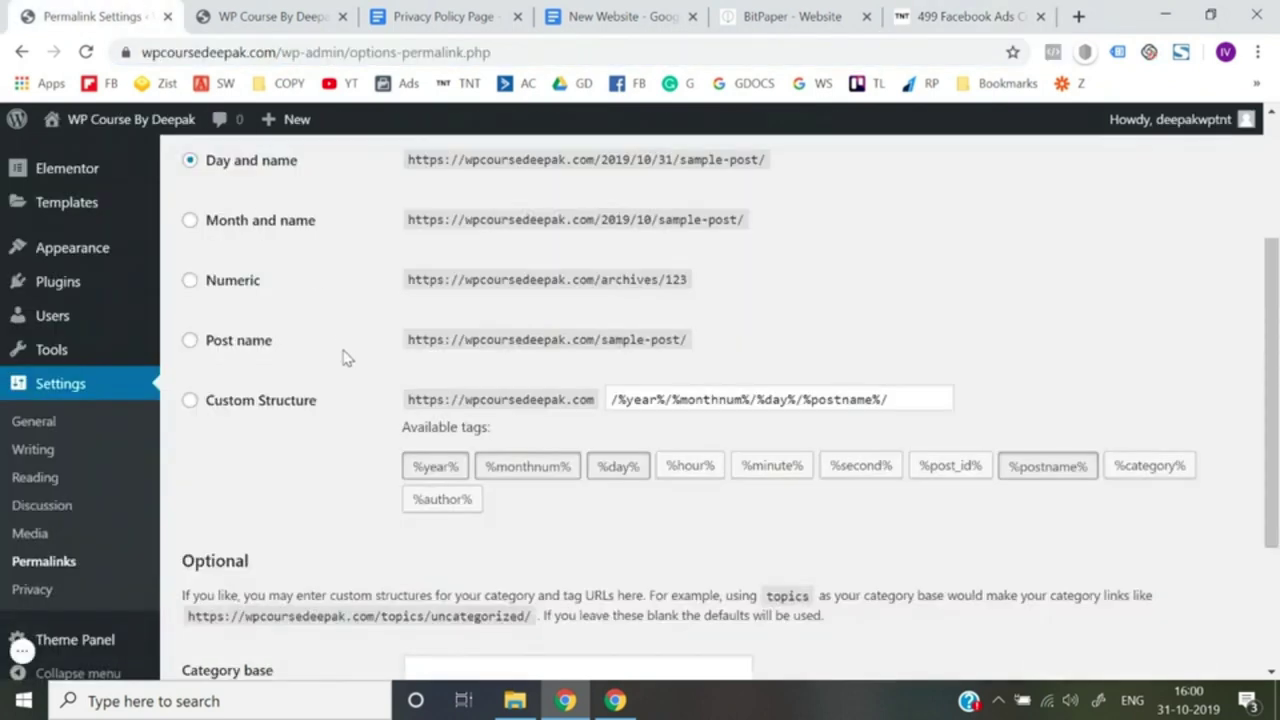
{"action": "left_click", "coordinate": [192, 342]}
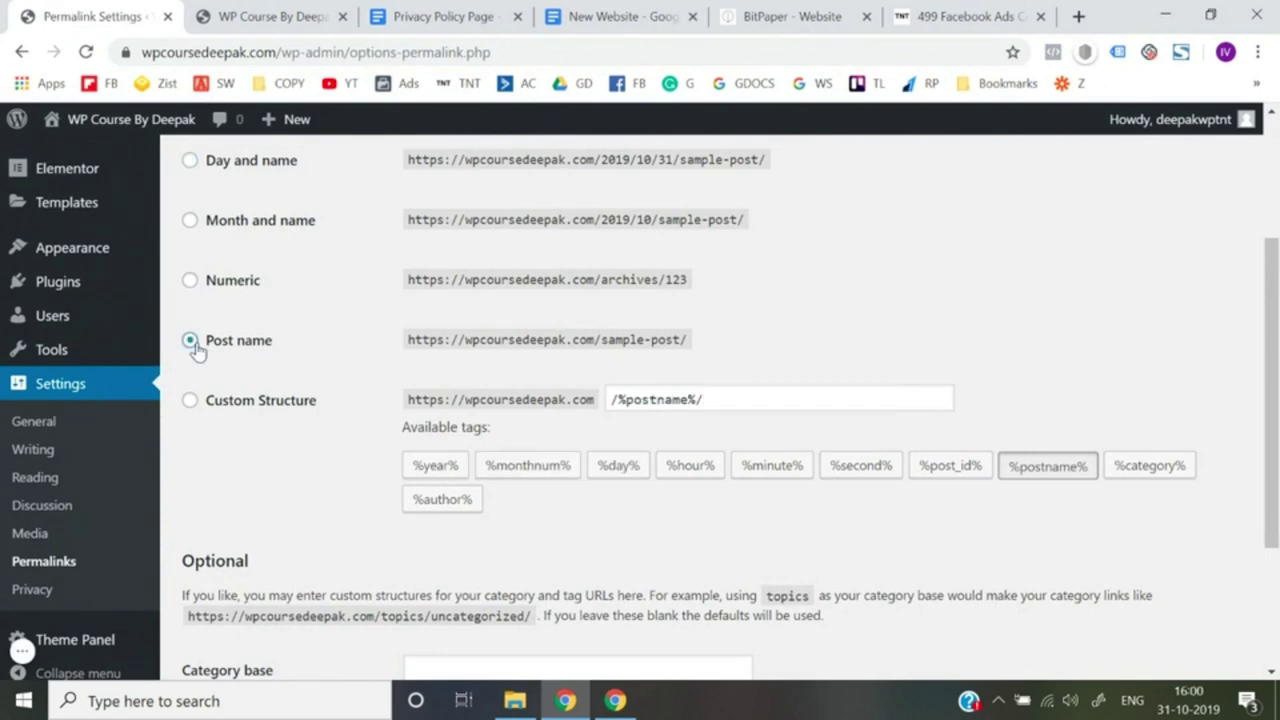
{"action": "scroll", "coordinate": [222, 352], "scroll_direction": "up", "scroll_amount": 3}
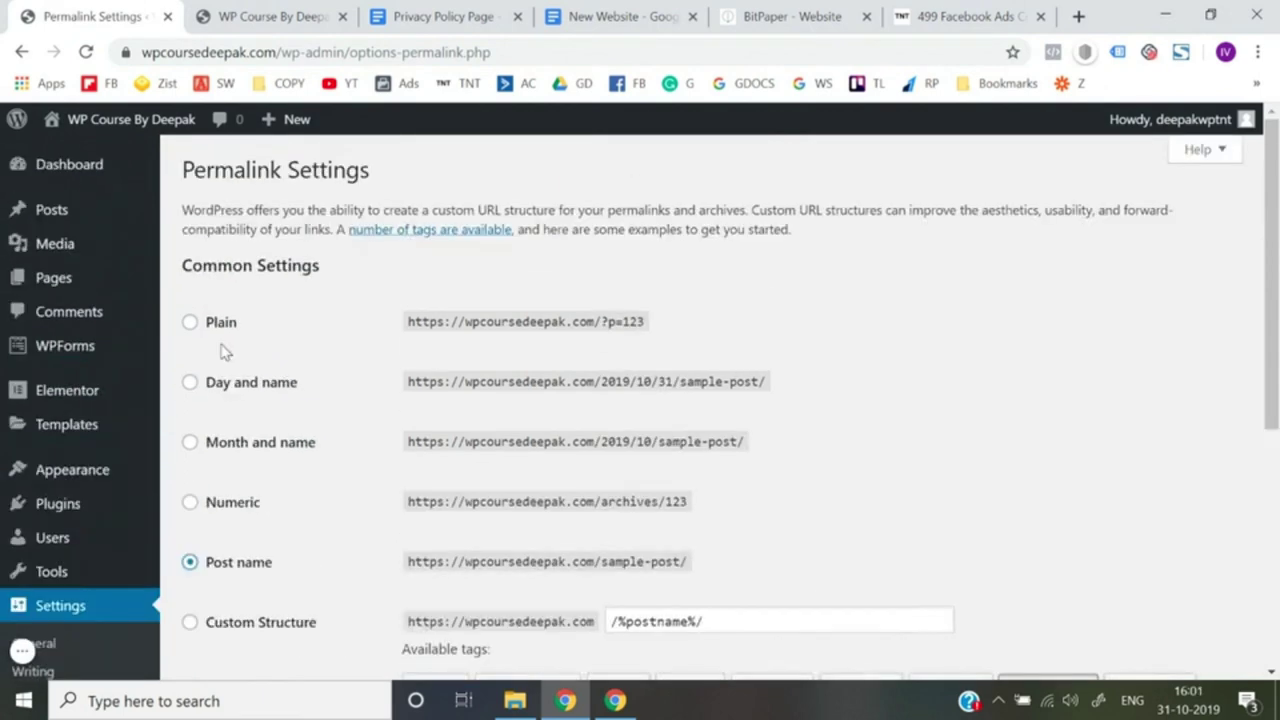
{"action": "scroll", "coordinate": [223, 357], "scroll_direction": "down", "scroll_amount": 3}
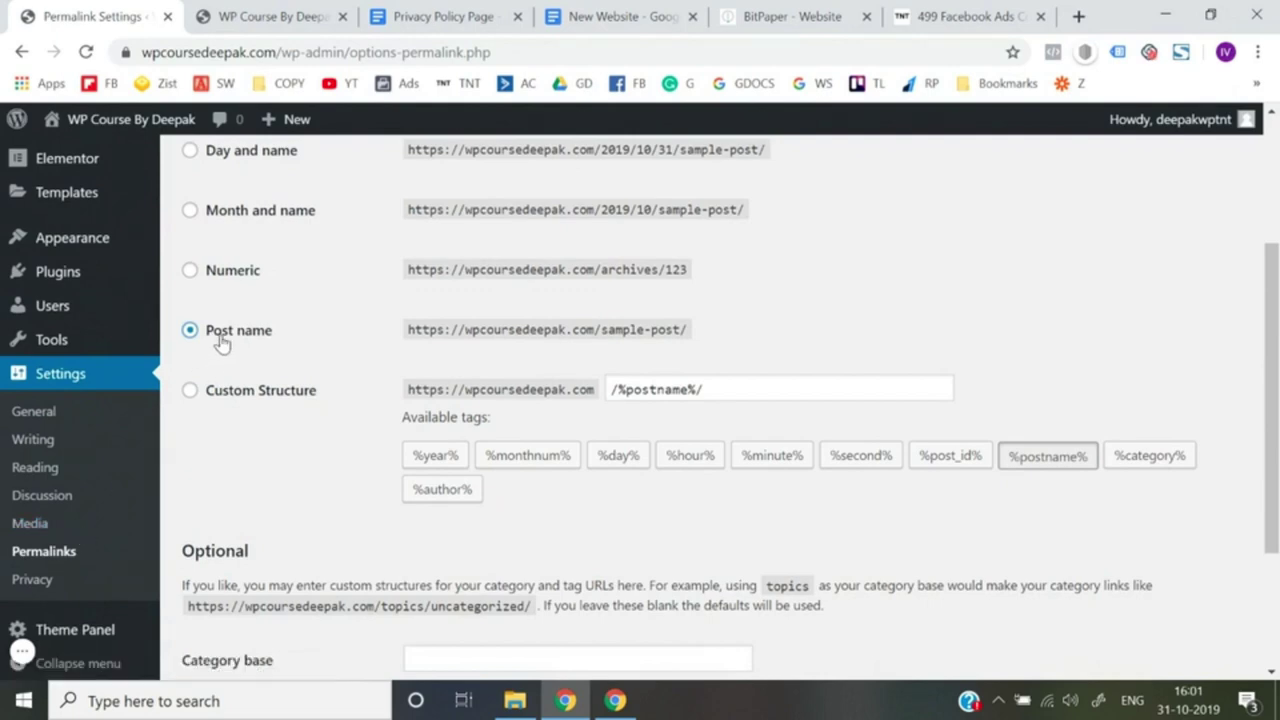
{"action": "scroll", "coordinate": [222, 344], "scroll_direction": "down", "scroll_amount": 3}
{"action": "left_click", "coordinate": [246, 580]}
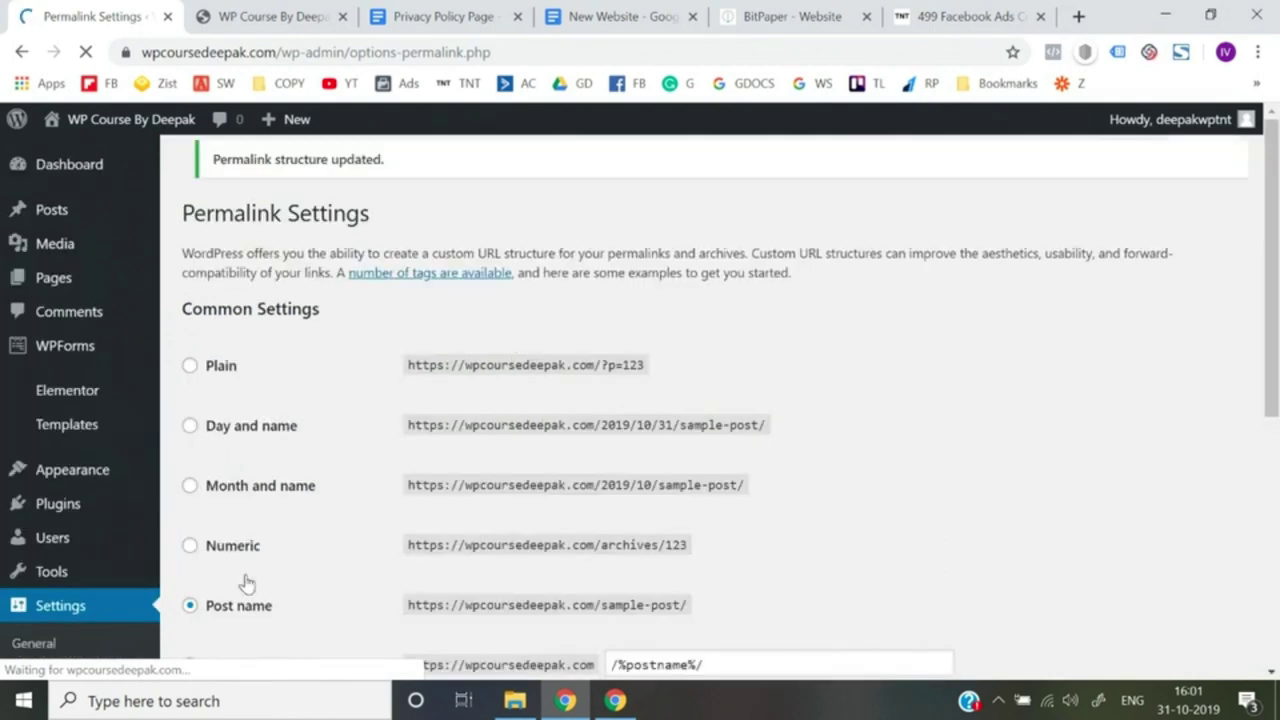
Check the saved permalink settings and return to the dashboard home page
{"action": "scroll", "coordinate": [246, 582], "scroll_direction": "down", "scroll_amount": 5}
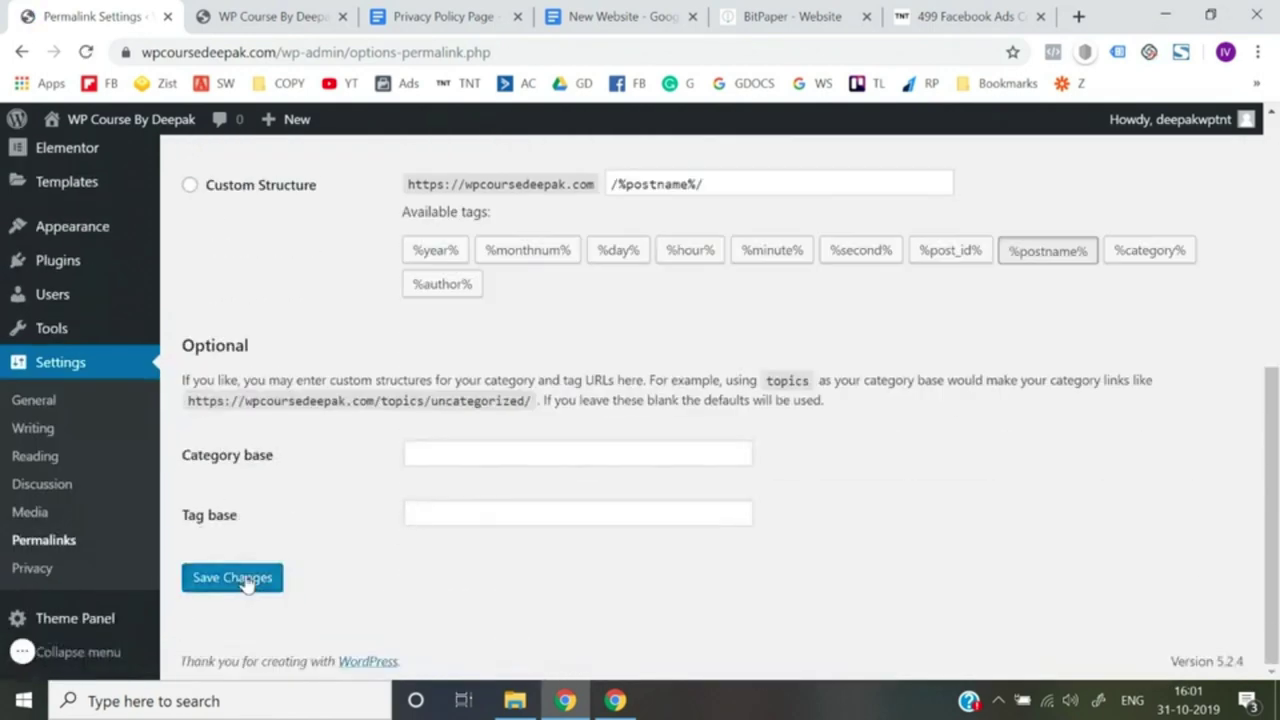
{"action": "scroll", "coordinate": [246, 582], "scroll_direction": "up", "scroll_amount": 5}
{"action": "mouse_move", "coordinate": [80, 167]}
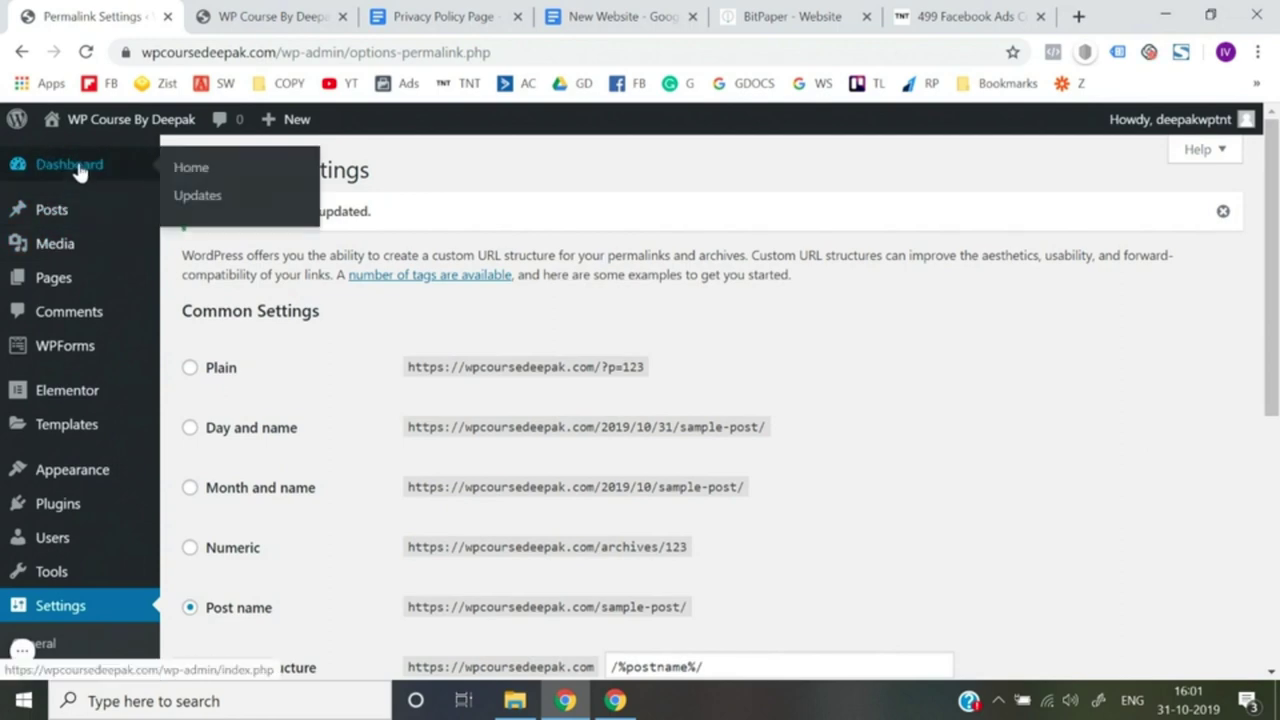
{"action": "left_click", "coordinate": [181, 176]}
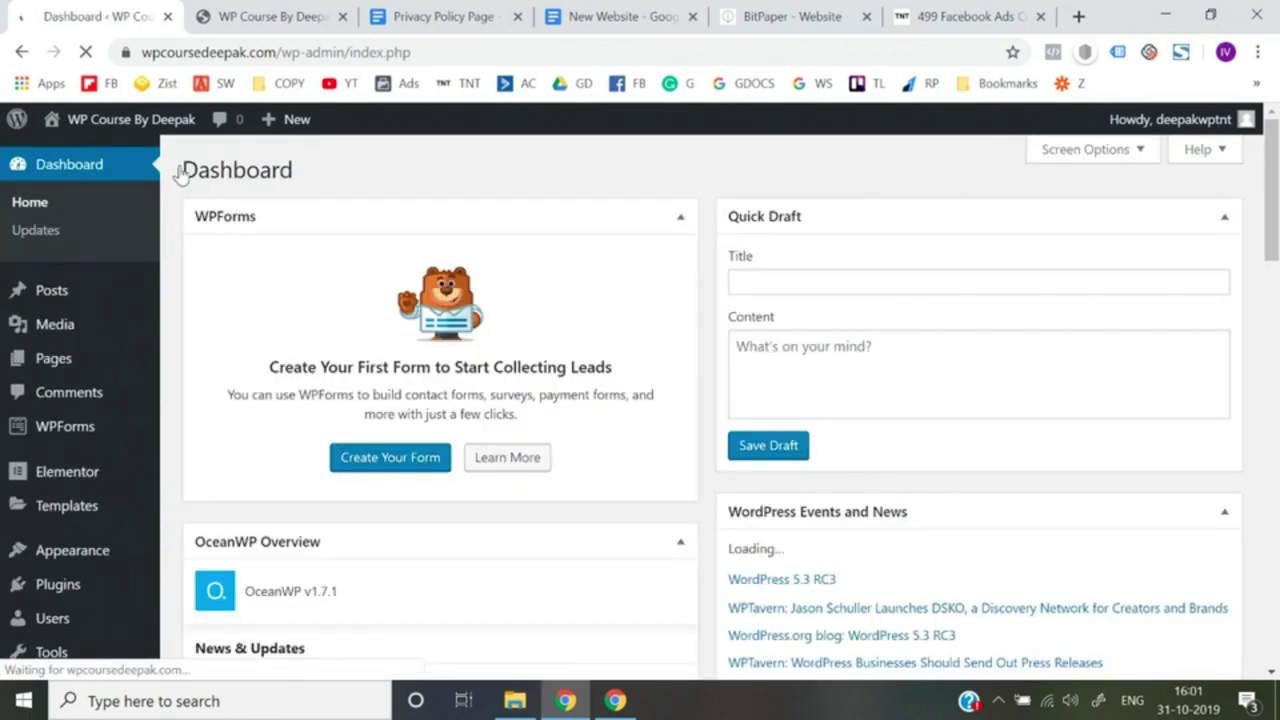
{"action": "left_click", "coordinate": [262, 16]}
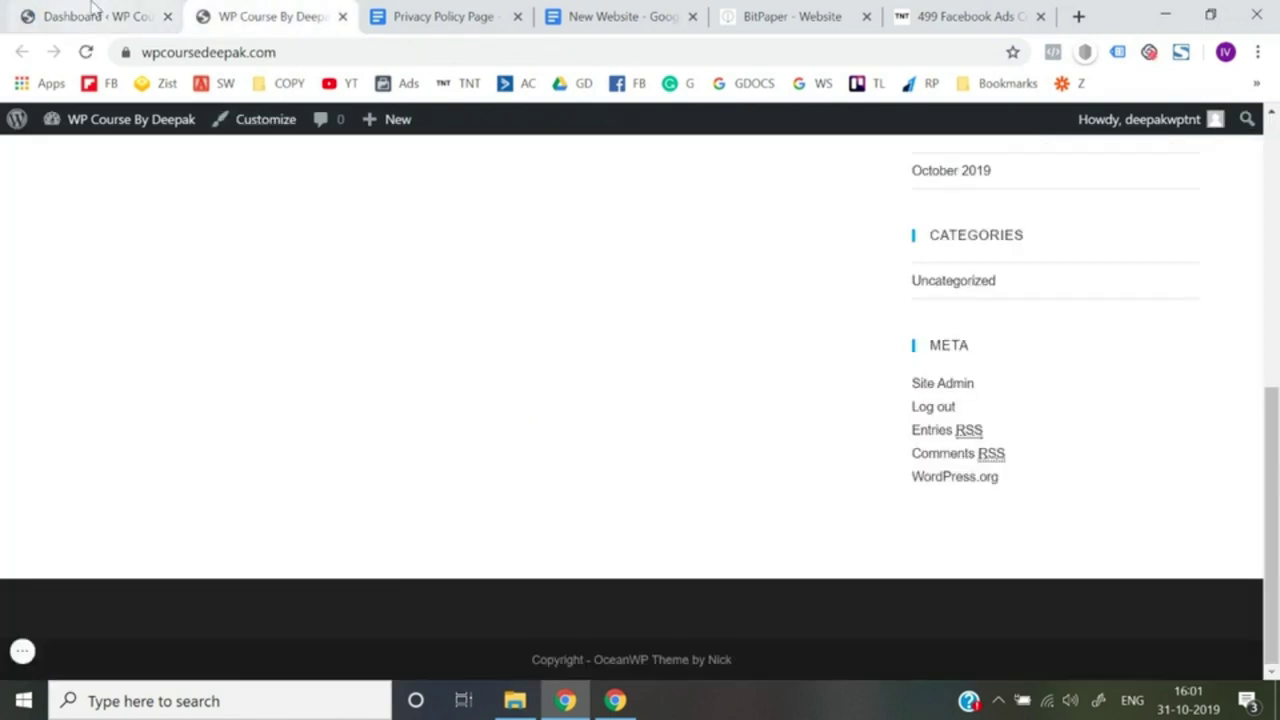
{"action": "left_click", "coordinate": [94, 12]}
{"action": "scroll", "coordinate": [134, 509], "scroll_direction": "down", "scroll_amount": 1}
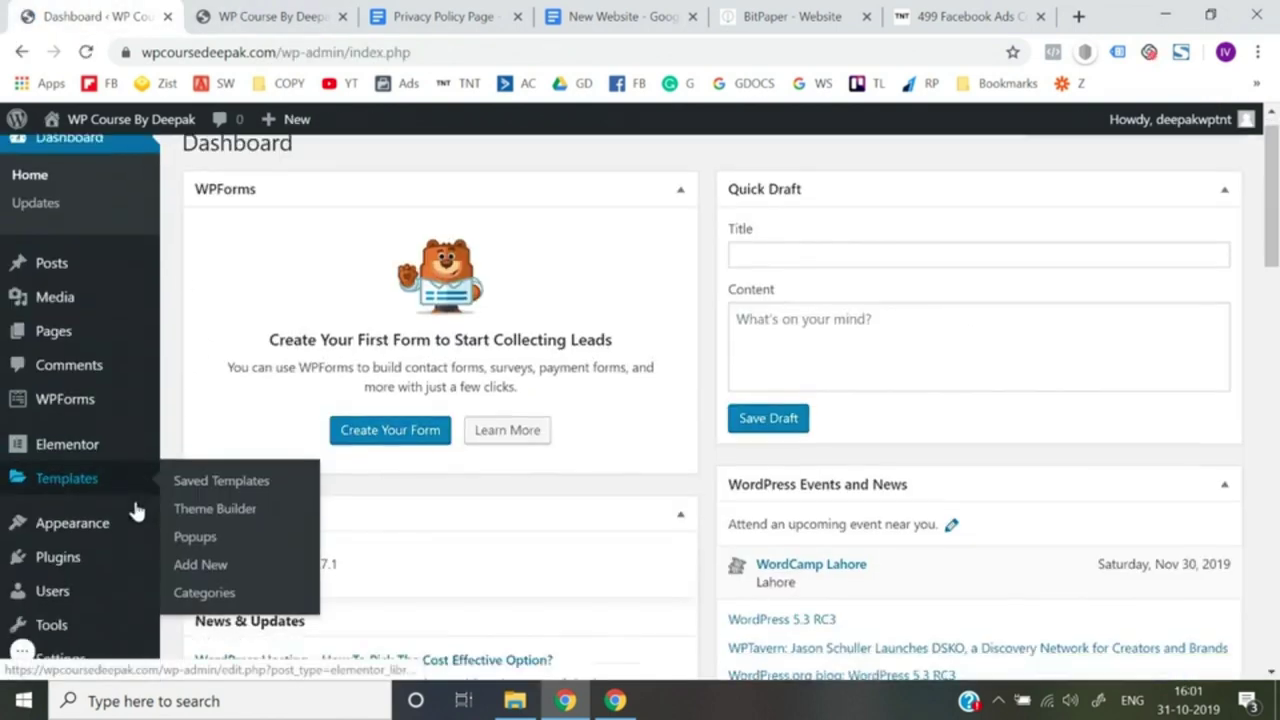
{"action": "scroll", "coordinate": [134, 509], "scroll_direction": "down", "scroll_amount": 2}
{"action": "scroll", "coordinate": [134, 509], "scroll_direction": "up", "scroll_amount": 5}
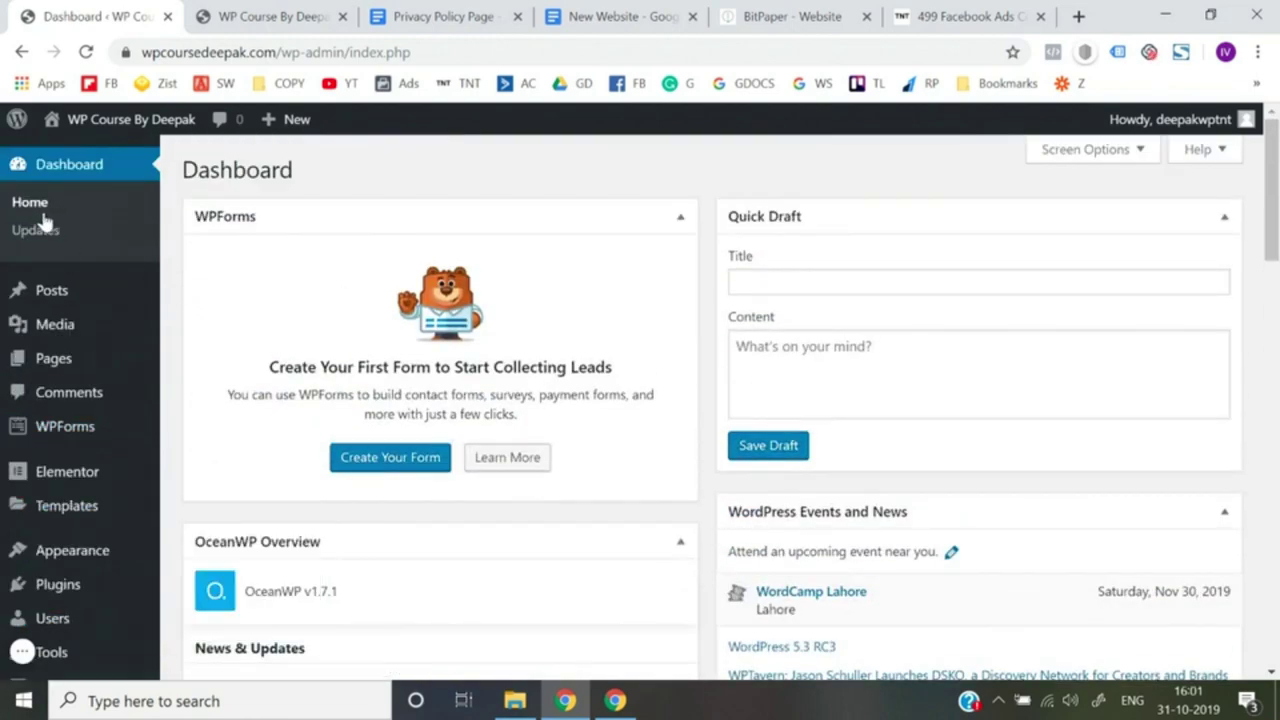
Look over the dashboard home widgets and check the WordPress Updates page
{"action": "scroll", "coordinate": [371, 405], "scroll_direction": "down", "scroll_amount": 8}
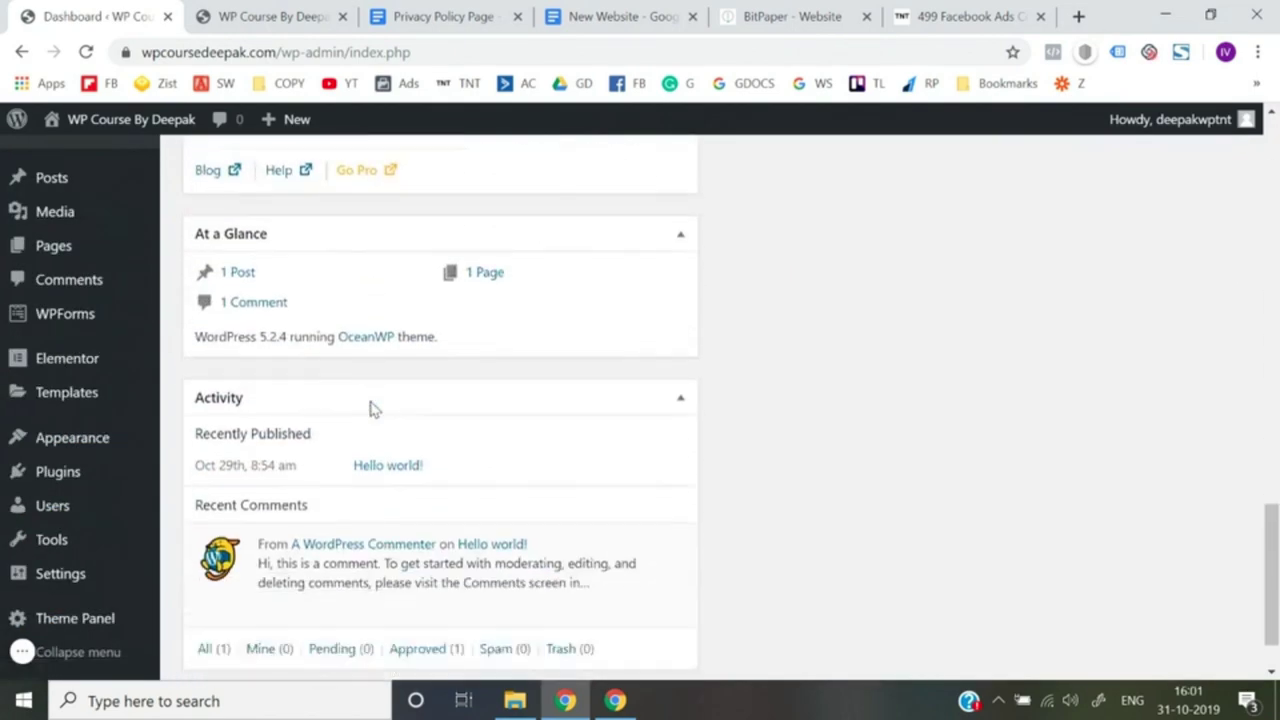
{"action": "scroll", "coordinate": [371, 405], "scroll_direction": "up", "scroll_amount": 8}
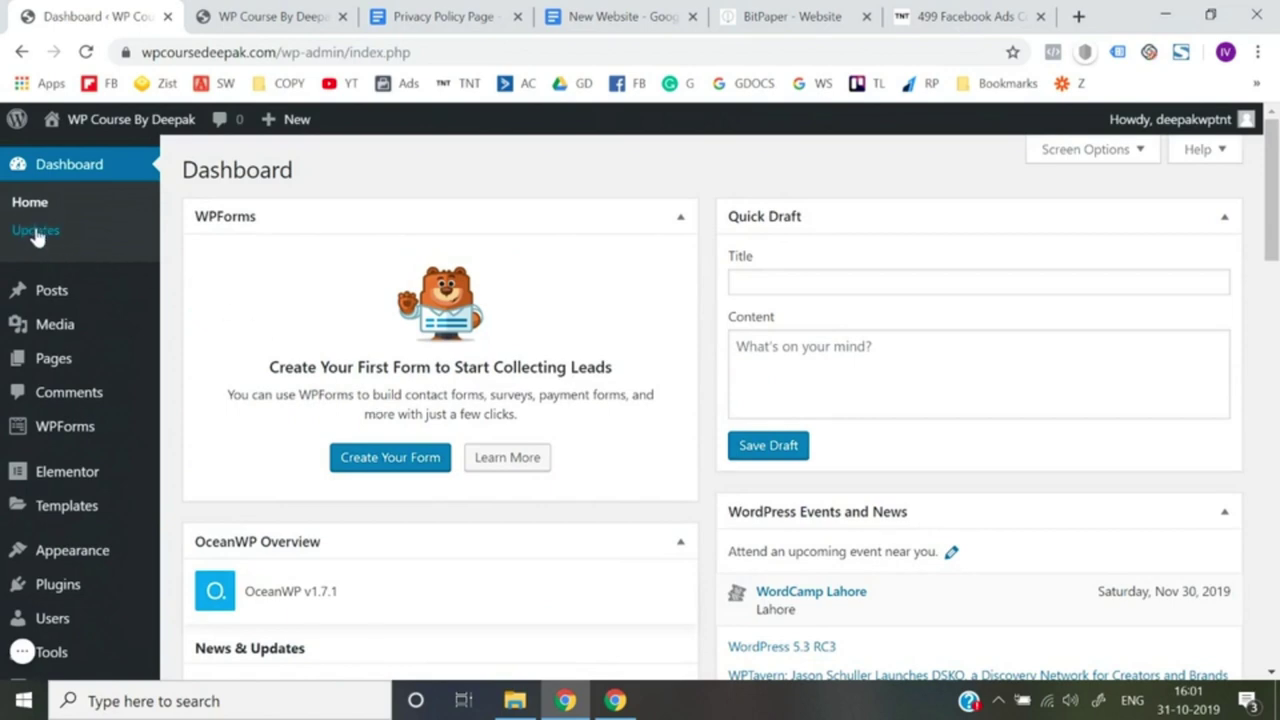
{"action": "left_click", "coordinate": [35, 232]}
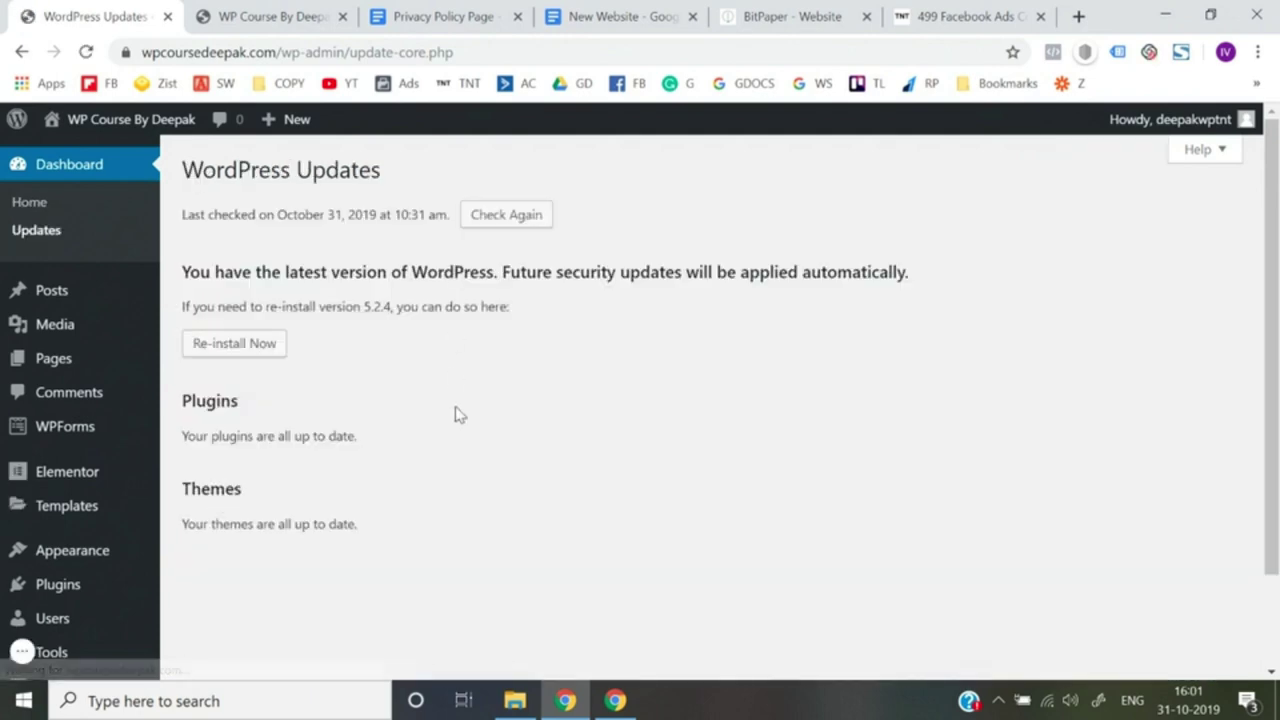
Open the list of all posts in the site's admin area
{"action": "mouse_move", "coordinate": [66, 297]}
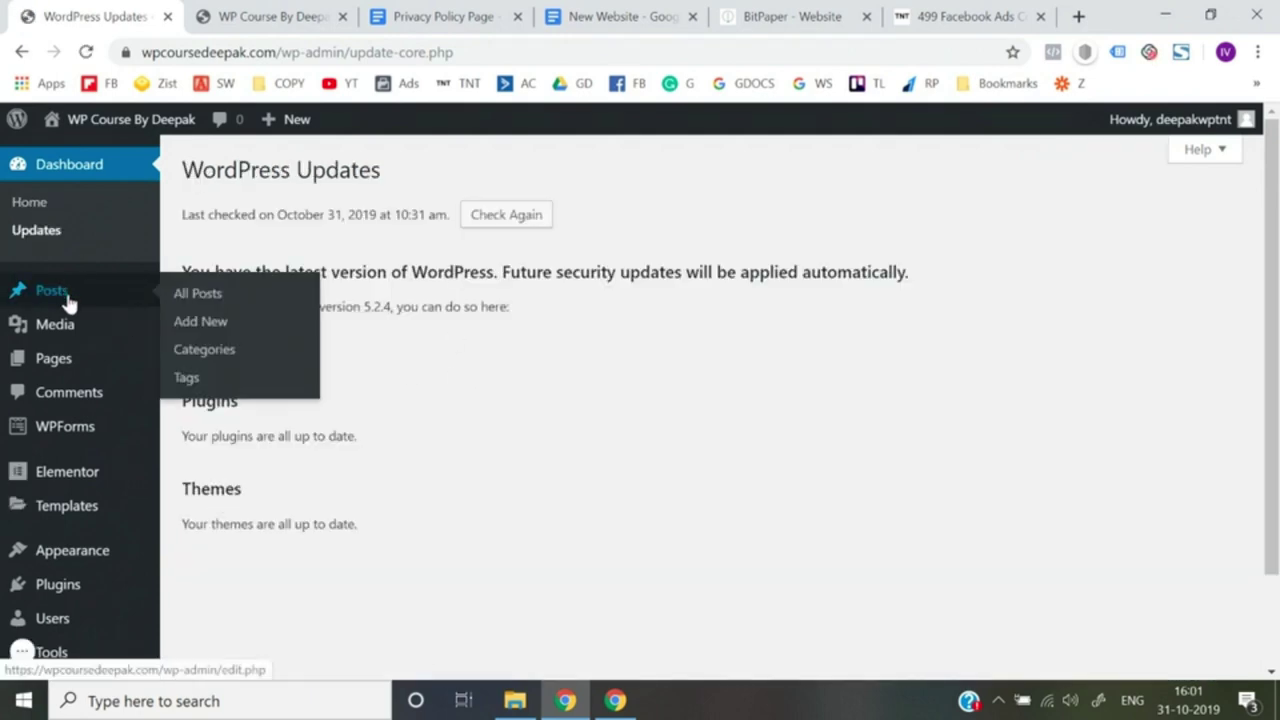
{"action": "left_click", "coordinate": [80, 301]}
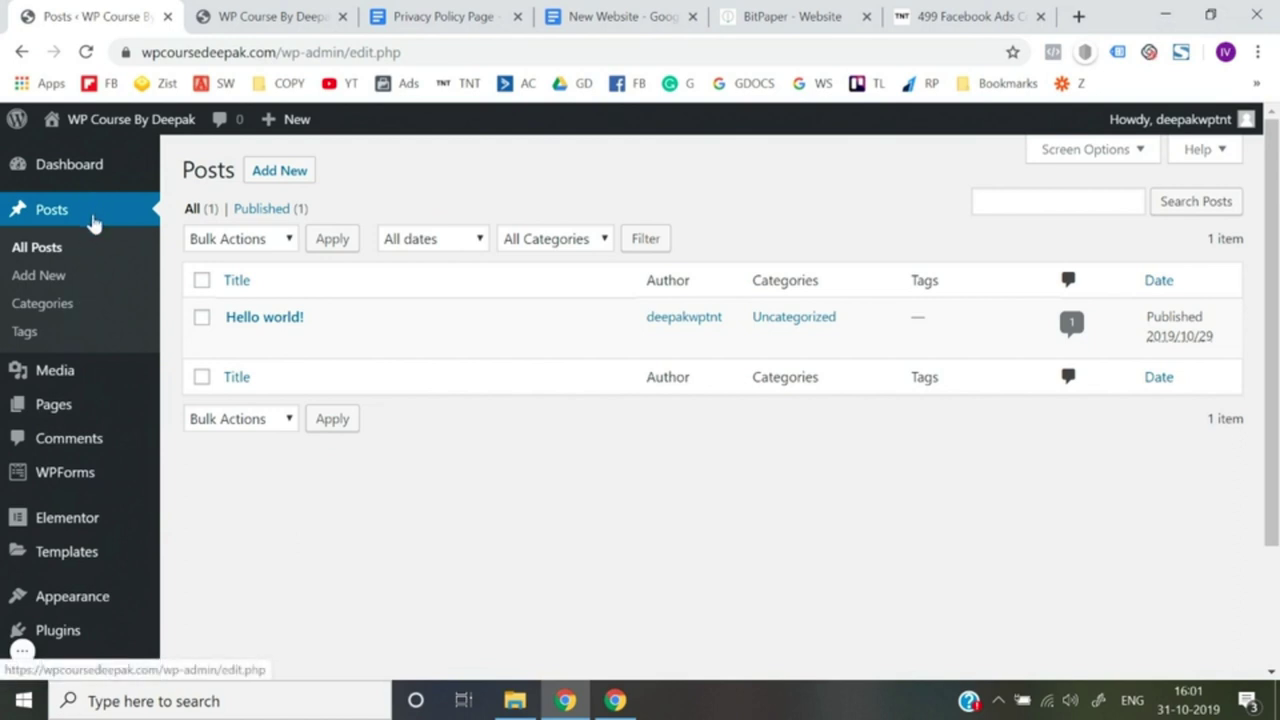
{"action": "mouse_move", "coordinate": [66, 412]}
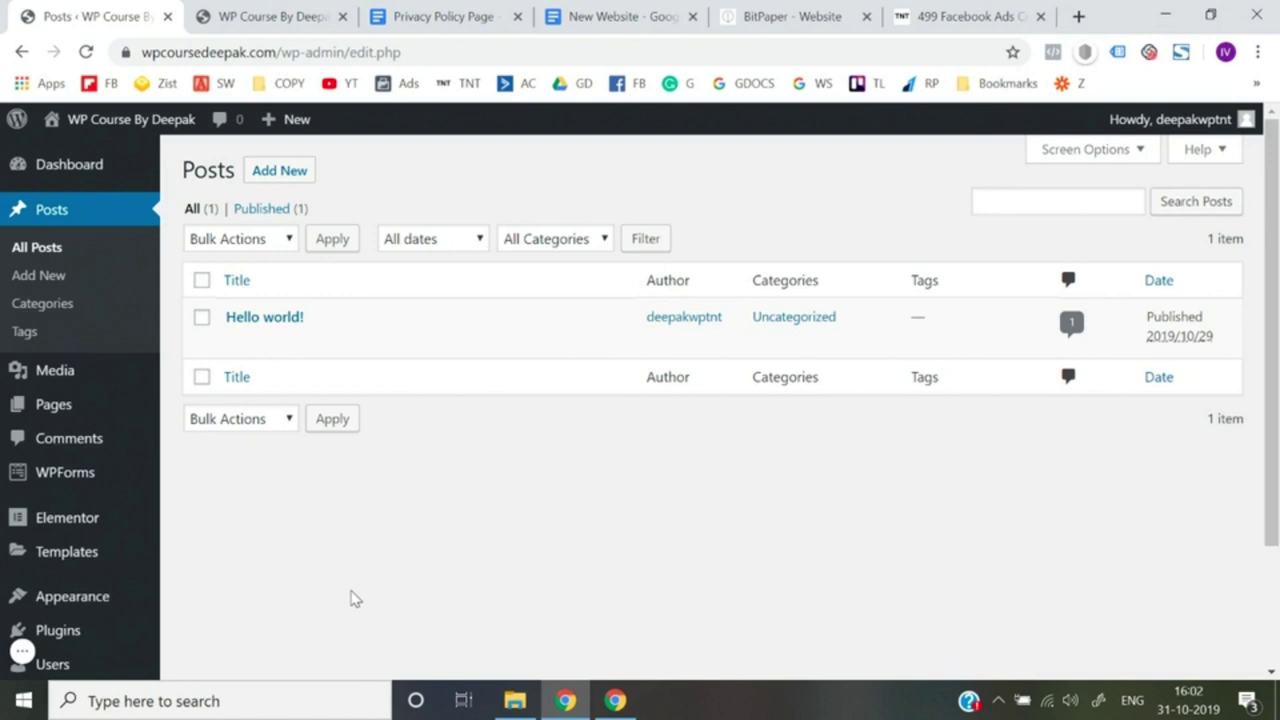
Search Google for cricbuzz from the live-site tab and open the Cricbuzz home page
{"action": "left_click", "coordinate": [270, 16]}
{"action": "left_click", "coordinate": [300, 52]}
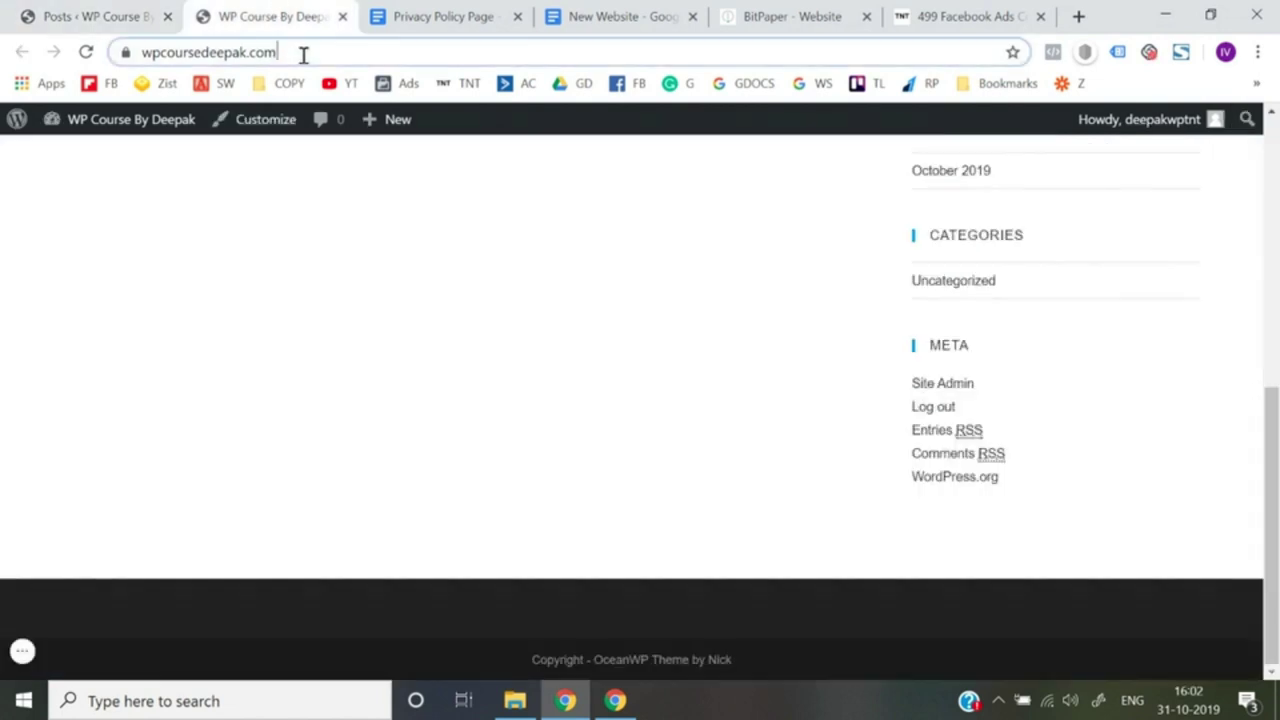
{"action": "type", "text": "crick"}
{"action": "key", "text": "BackSpace"}
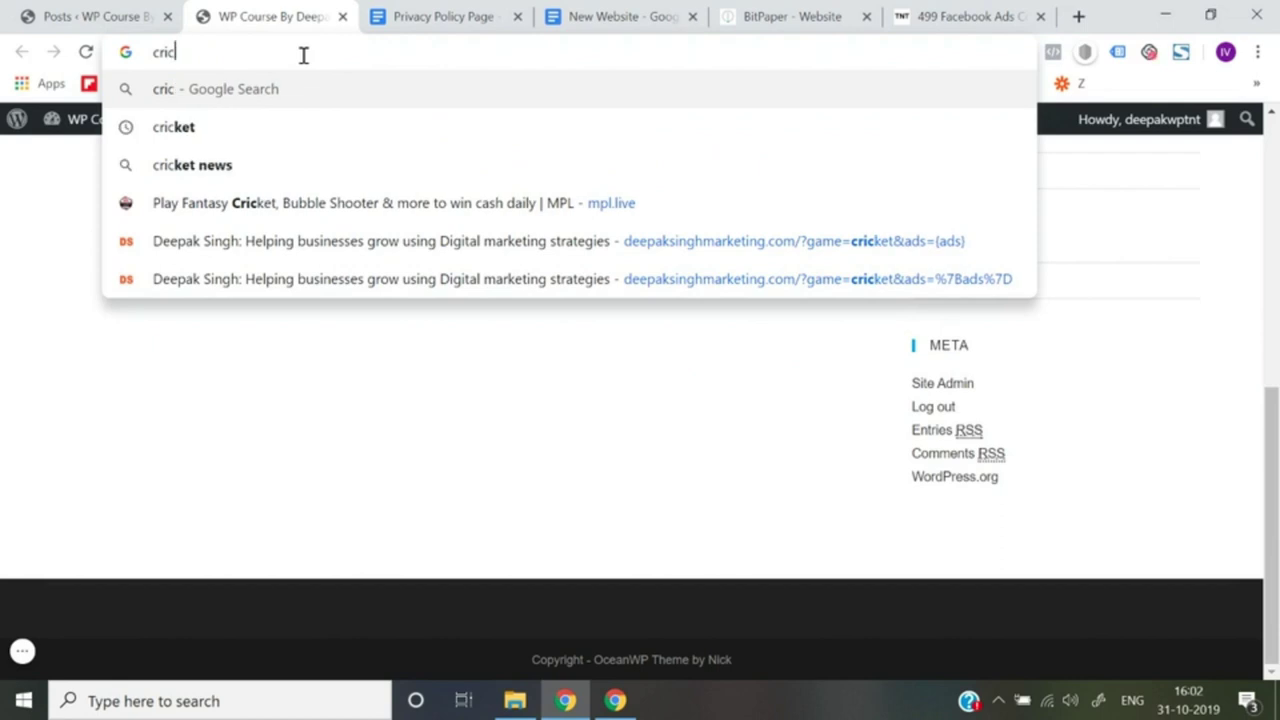
{"action": "type", "text": "buzz"}
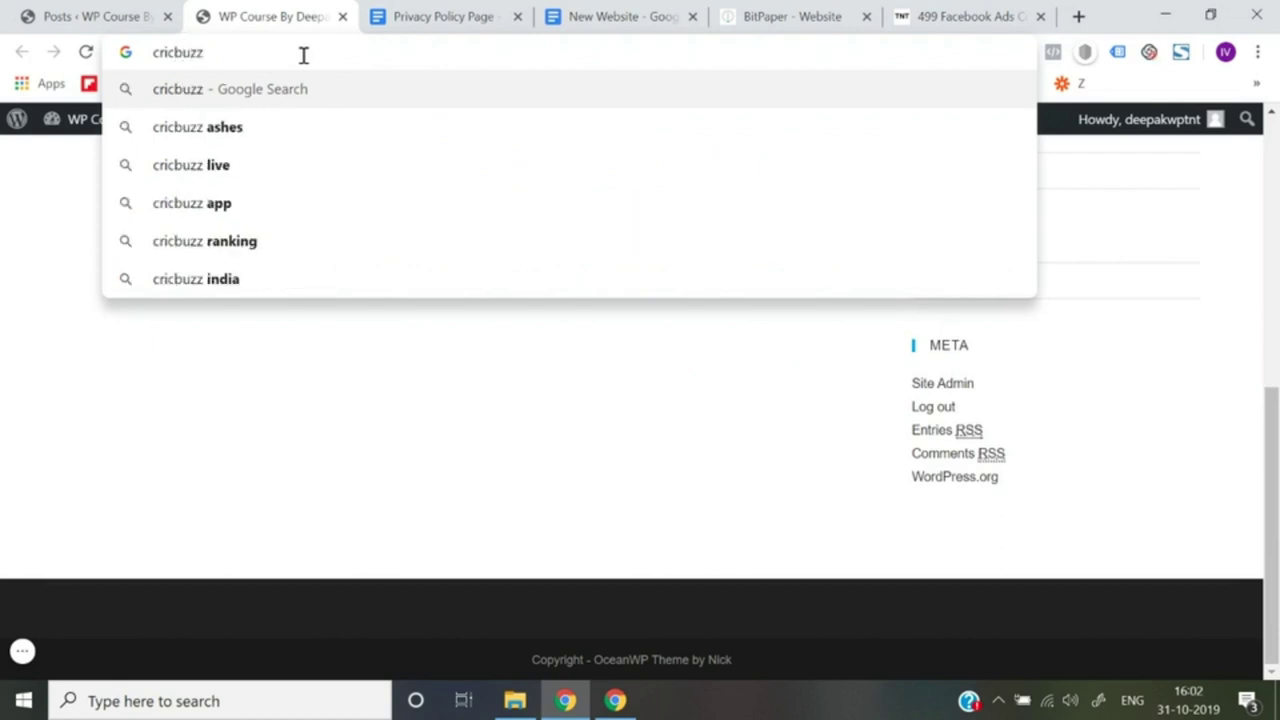
{"action": "key", "text": "Return"}
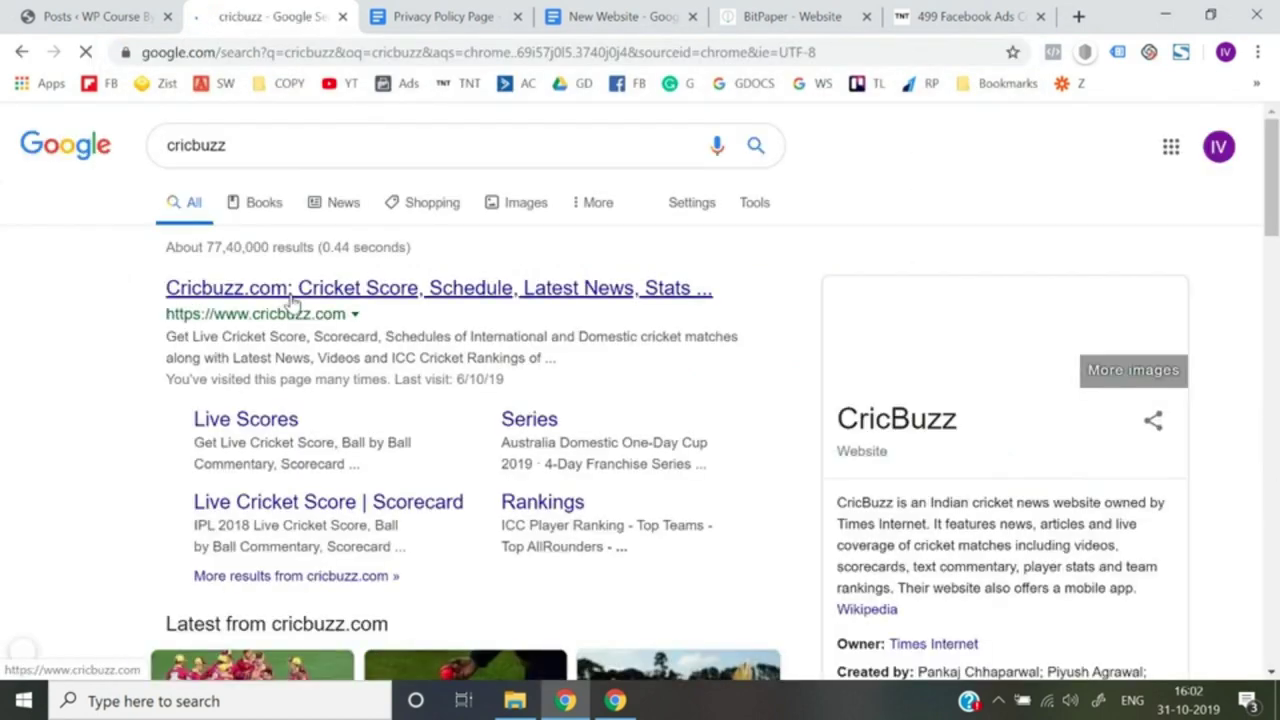
{"action": "left_click", "coordinate": [293, 296]}
Examine the Cricbuzz home page's news articles and its footer company links as examples of posts versus pages
{"action": "scroll", "coordinate": [428, 377], "scroll_direction": "down", "scroll_amount": 20}
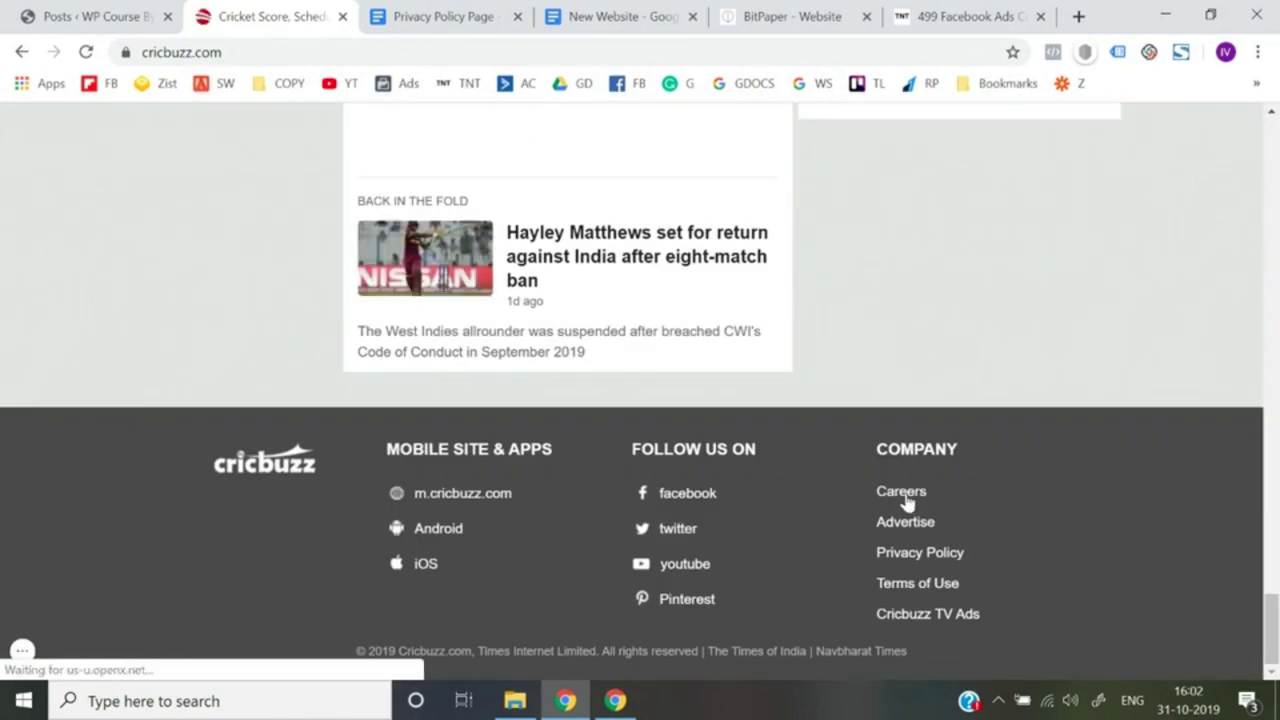
{"action": "scroll", "coordinate": [884, 592], "scroll_direction": "down", "scroll_amount": 3}
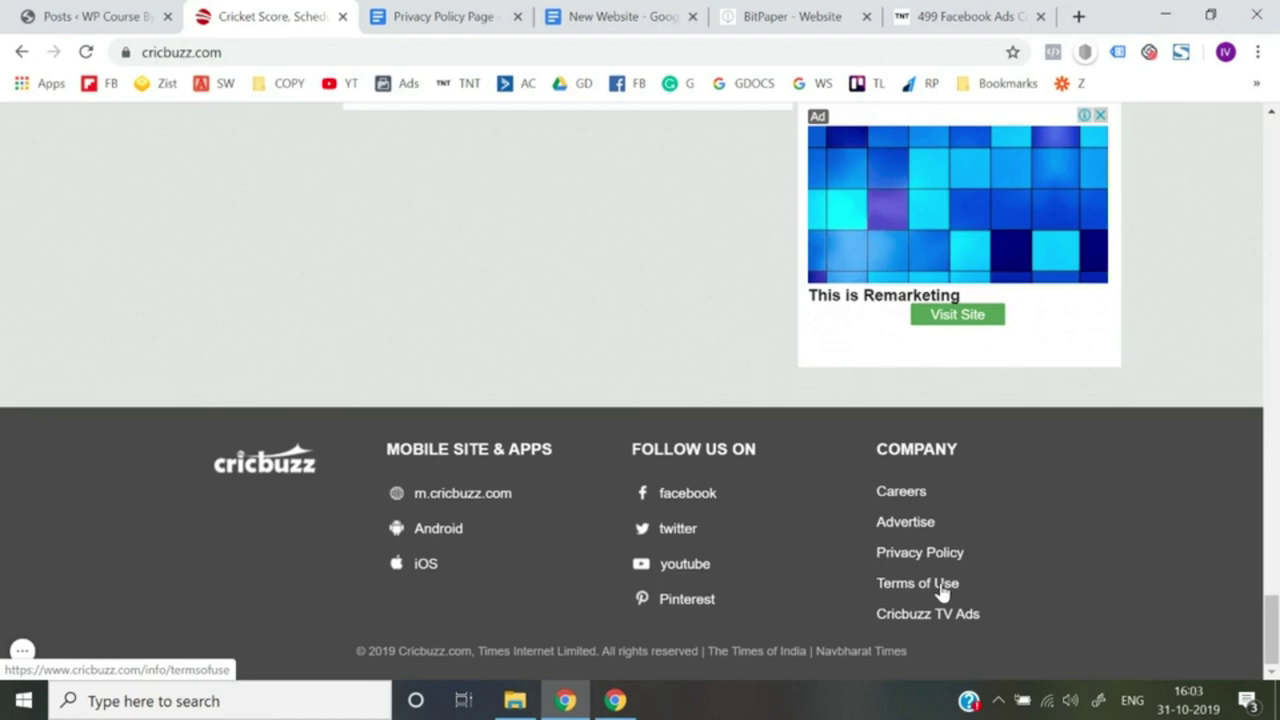
{"action": "scroll", "coordinate": [716, 458], "scroll_direction": "up", "scroll_amount": 8}
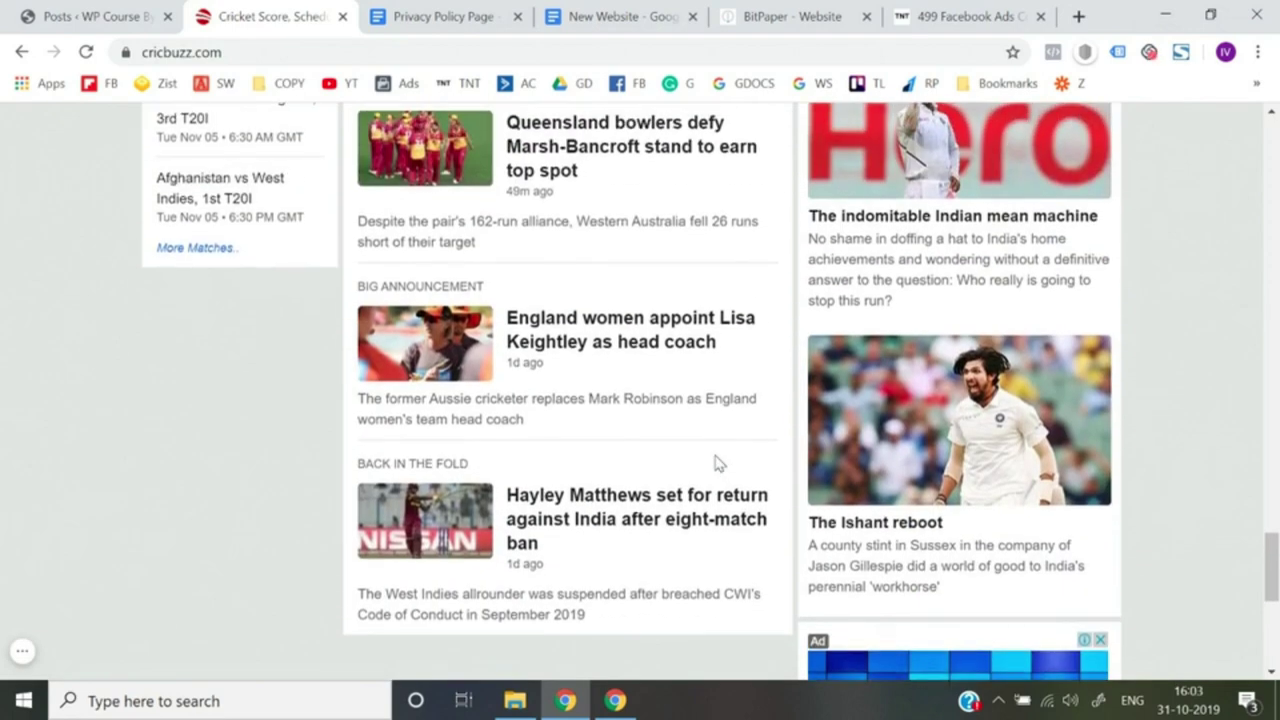
{"action": "scroll", "coordinate": [716, 458], "scroll_direction": "up", "scroll_amount": 3}
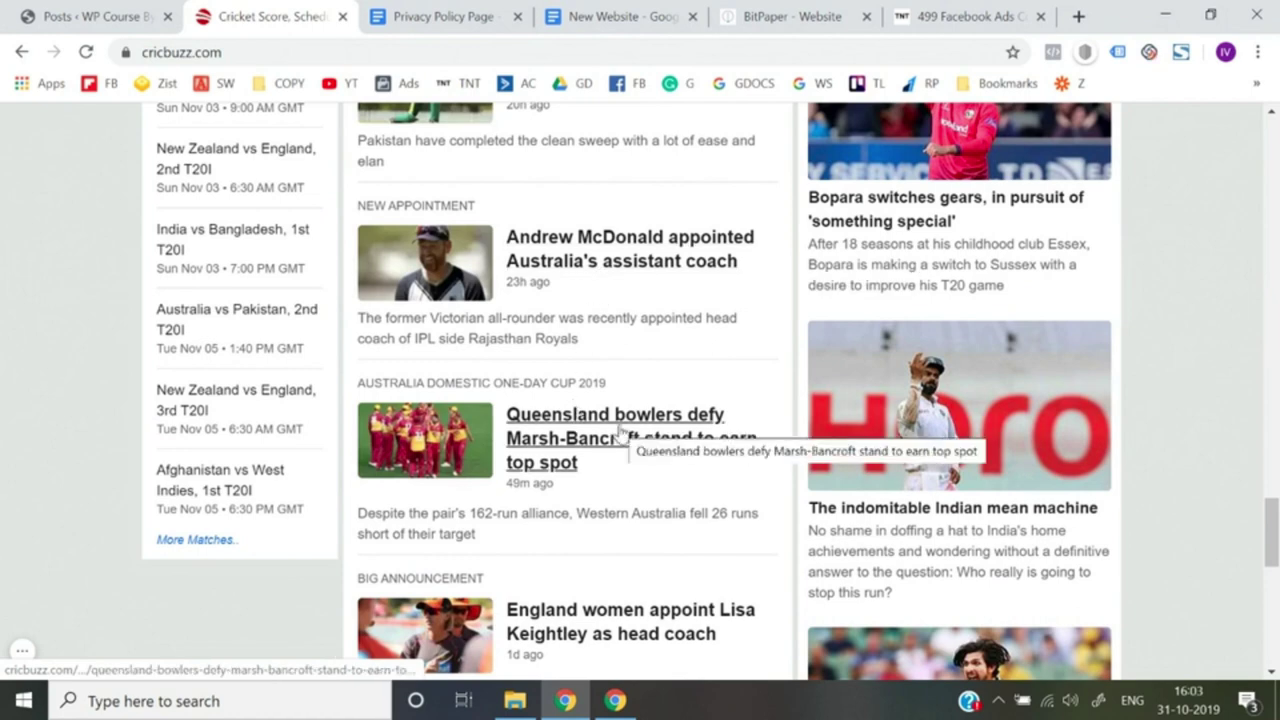
{"action": "scroll", "coordinate": [620, 430], "scroll_direction": "up", "scroll_amount": 3}
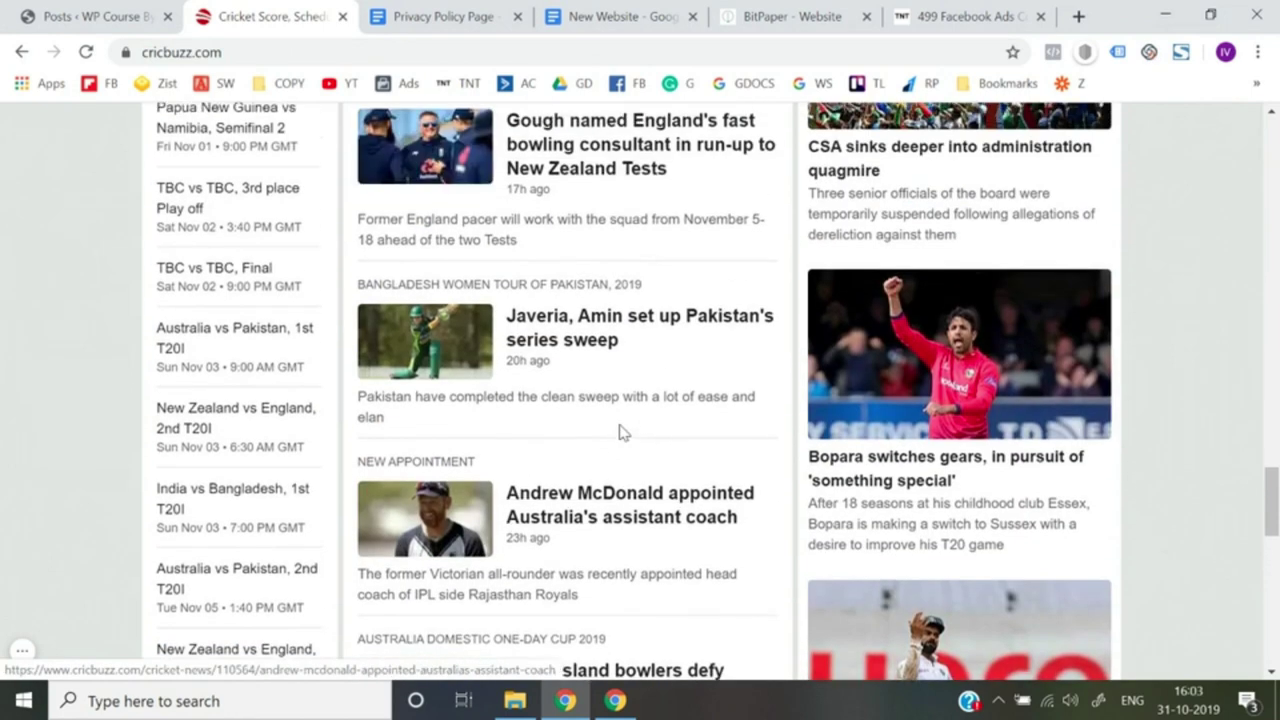
{"action": "scroll", "coordinate": [620, 430], "scroll_direction": "up", "scroll_amount": 1}
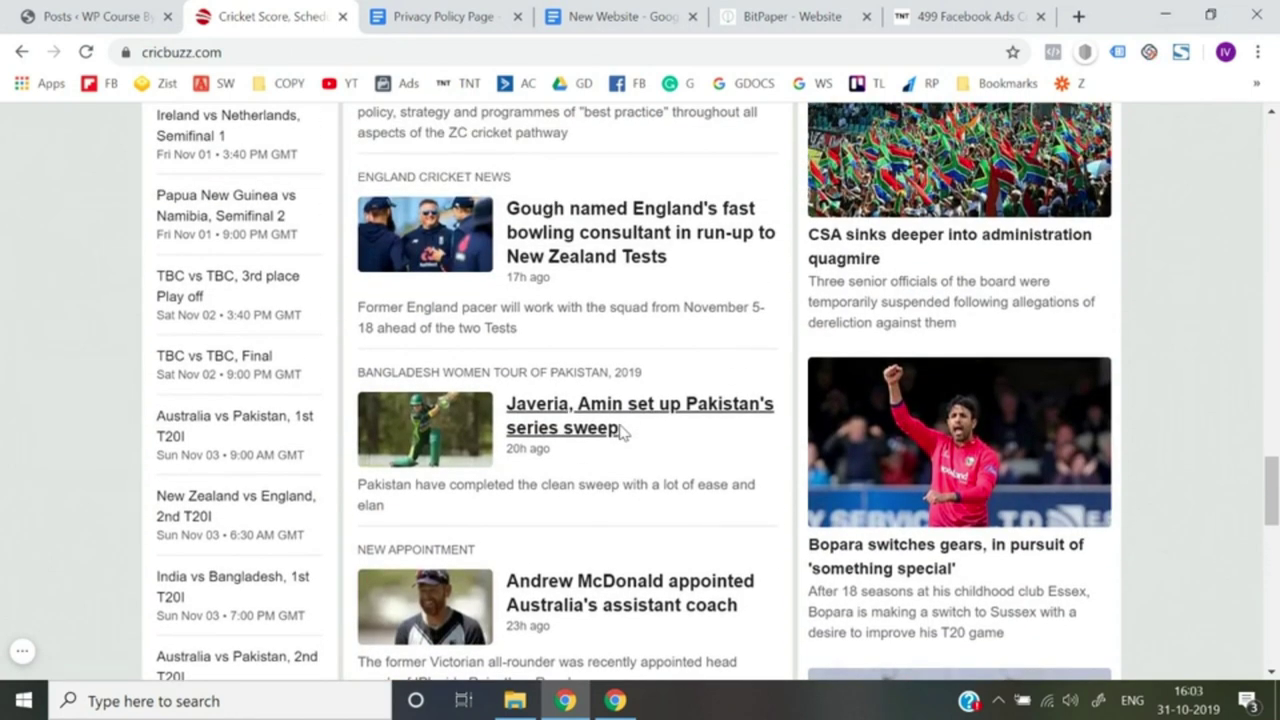
{"action": "scroll", "coordinate": [620, 430], "scroll_direction": "down", "scroll_amount": 15}
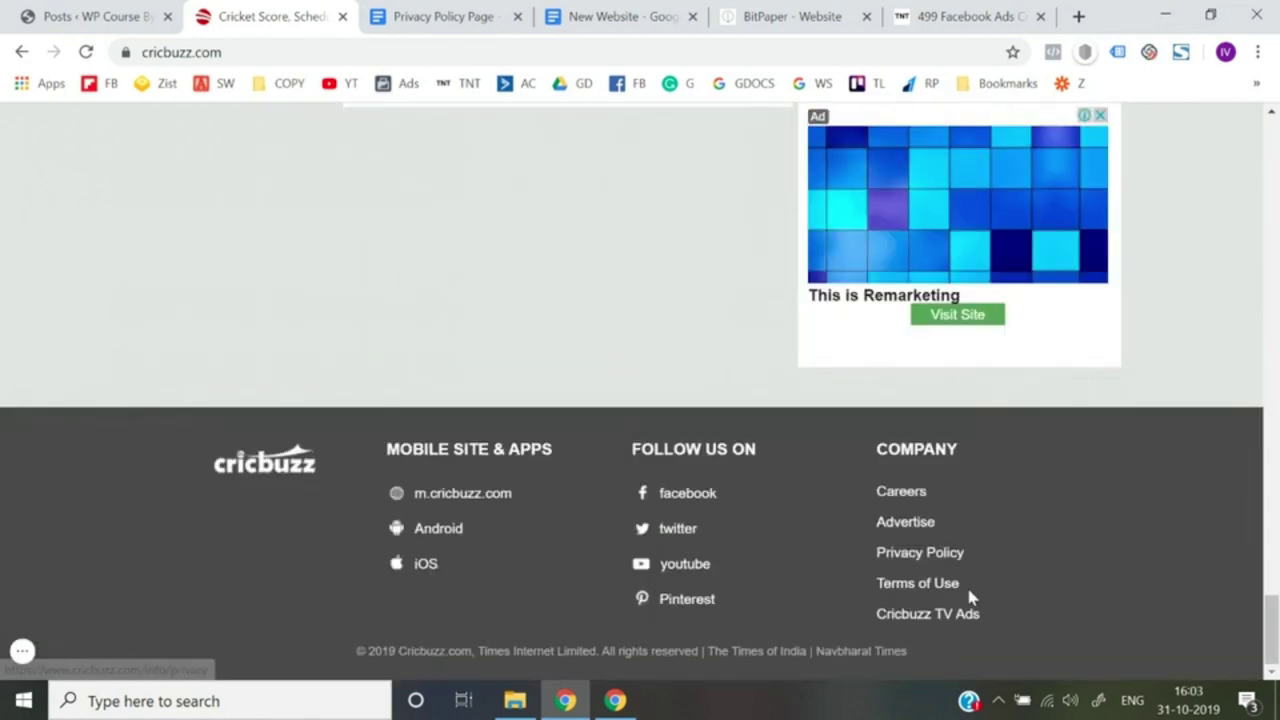
Return to the WordPress admin and review the submenus from Media and WPForms through Templates, Appearance, Plugins, Users, Tools and Settings
{"action": "left_click", "coordinate": [50, 8]}
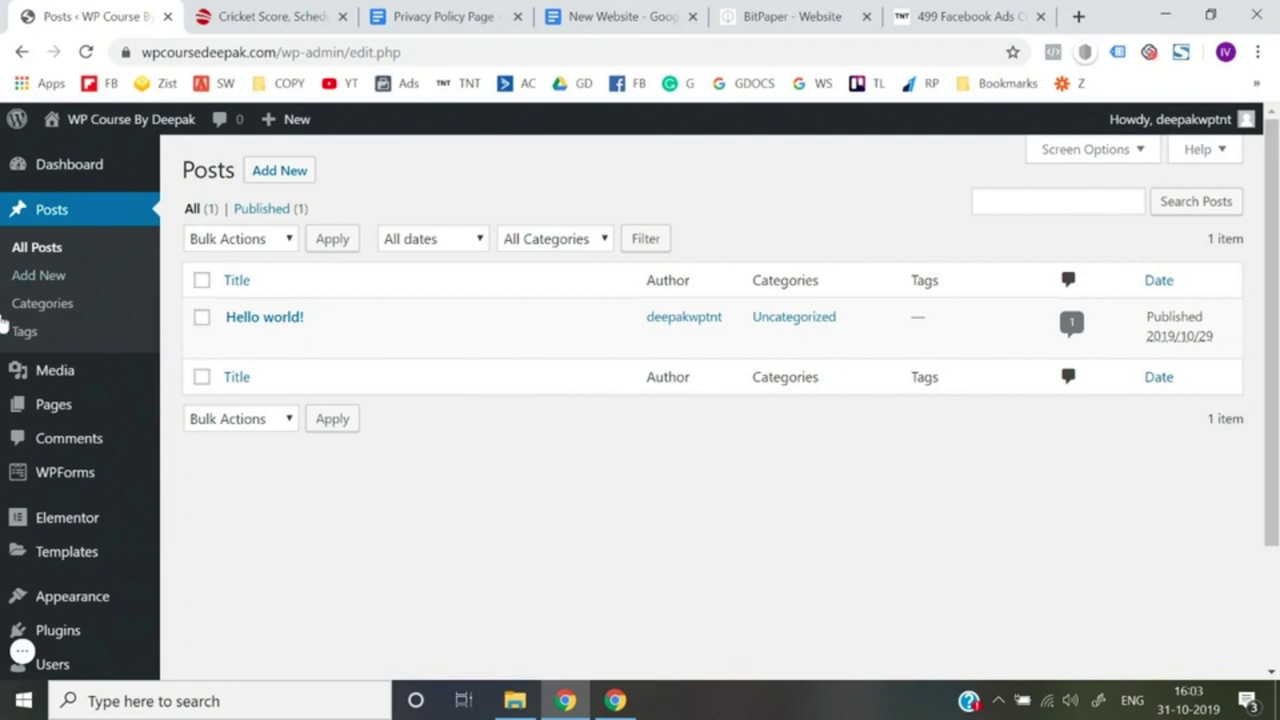
{"action": "mouse_move", "coordinate": [57, 370]}
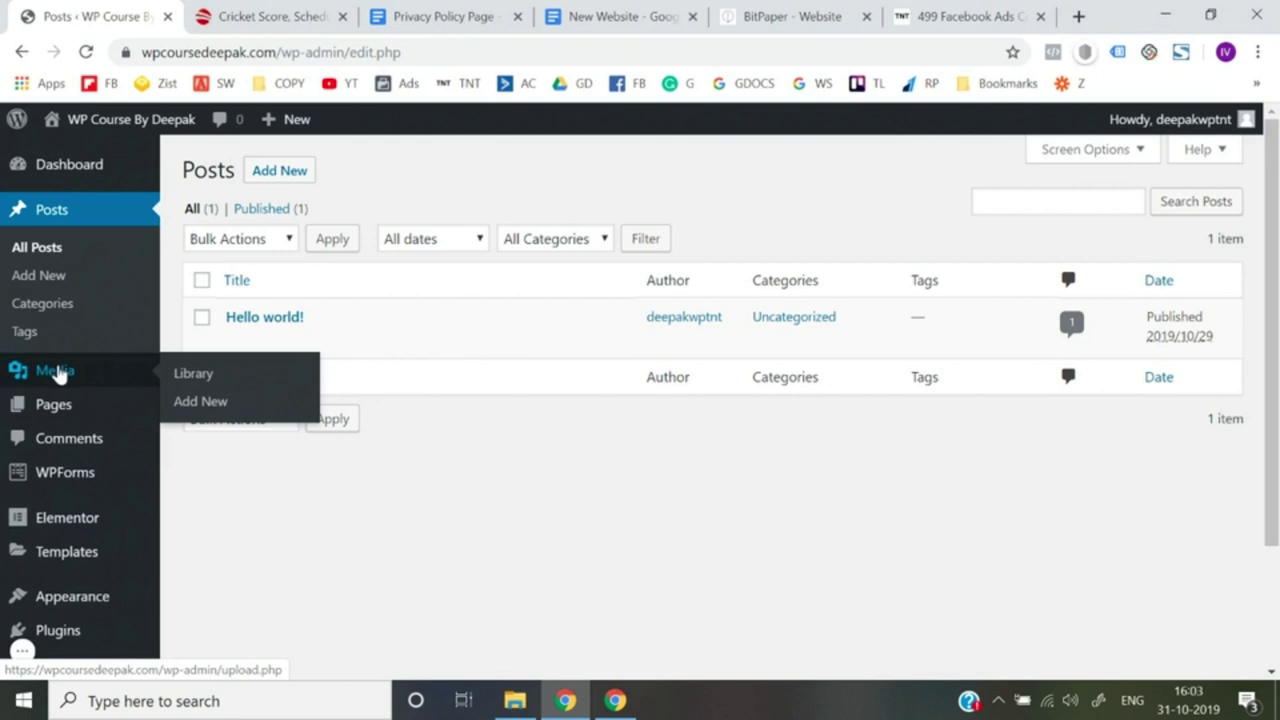
{"action": "scroll", "coordinate": [87, 445], "scroll_direction": "down", "scroll_amount": 1}
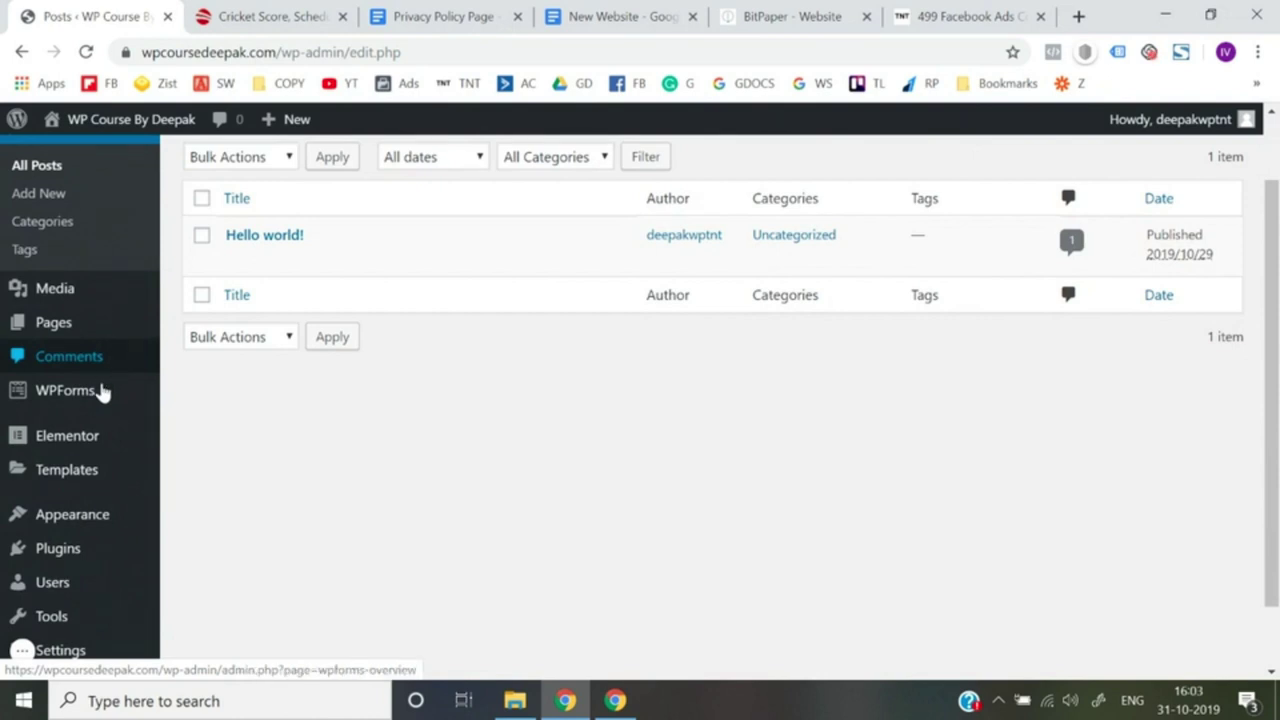
{"action": "mouse_move", "coordinate": [91, 408]}
{"action": "scroll", "coordinate": [91, 408], "scroll_direction": "up", "scroll_amount": 1}
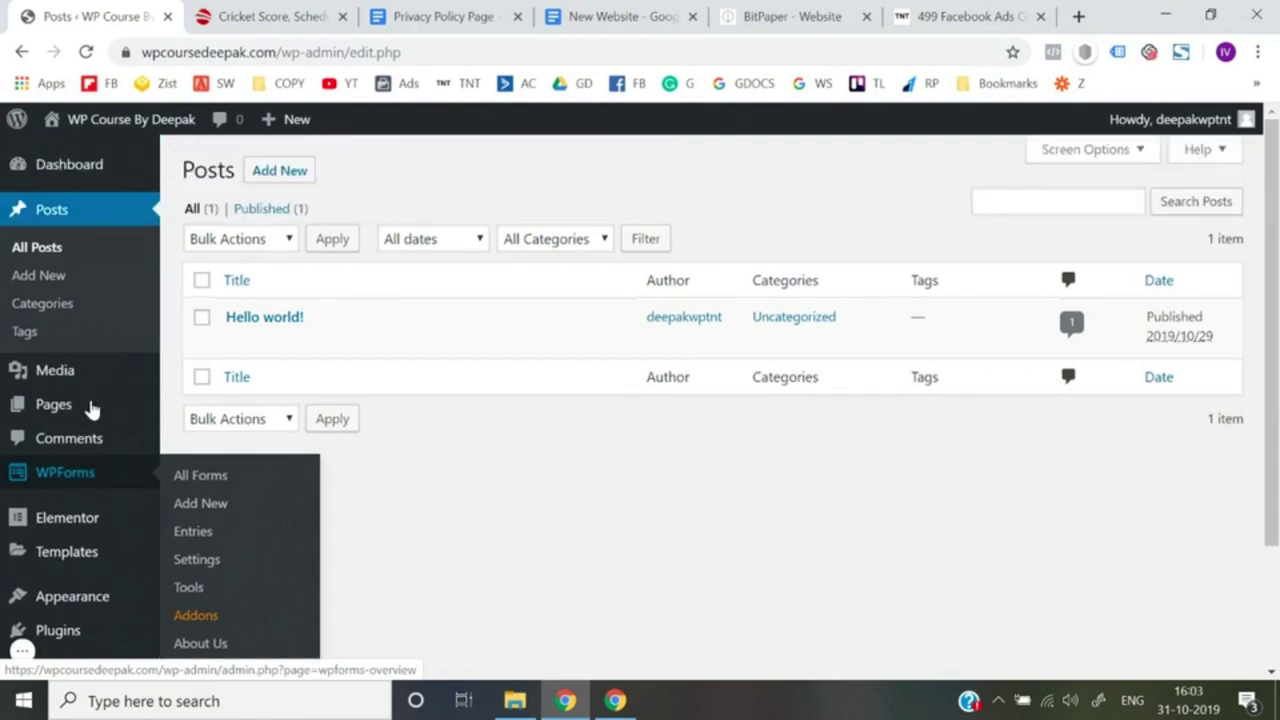
{"action": "scroll", "coordinate": [89, 409], "scroll_direction": "down", "scroll_amount": 2}
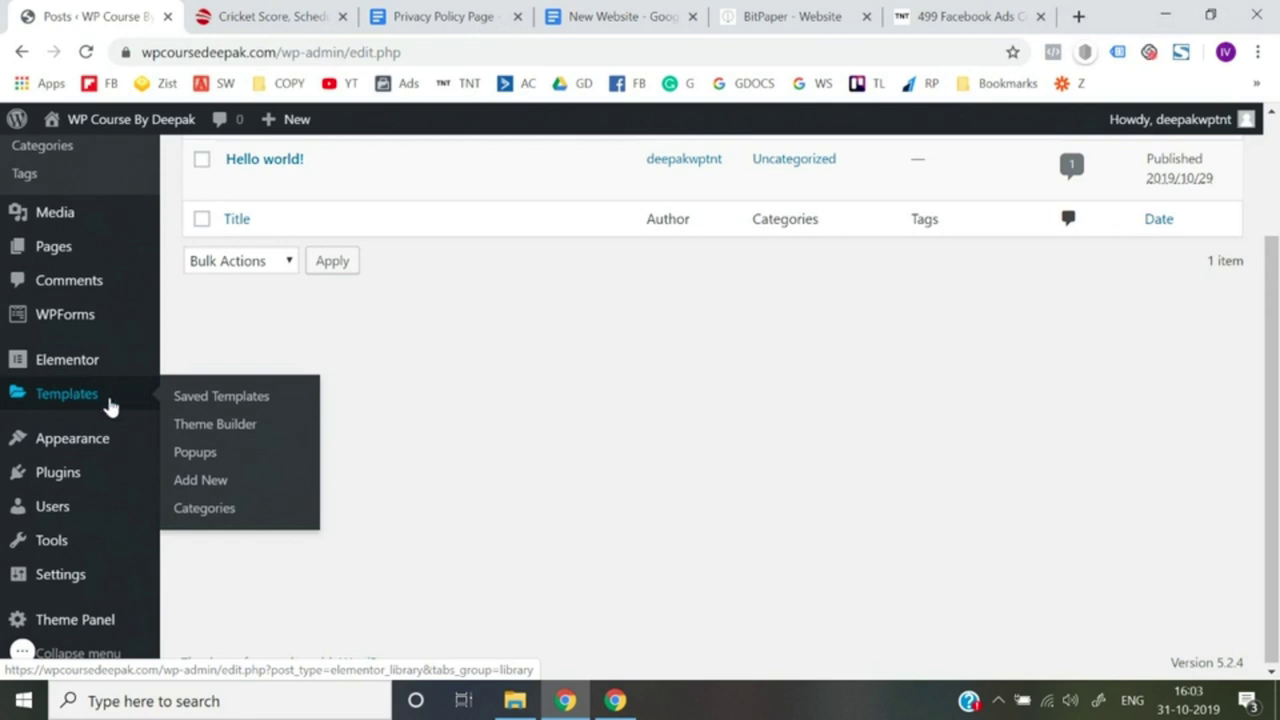
{"action": "mouse_move", "coordinate": [113, 454]}
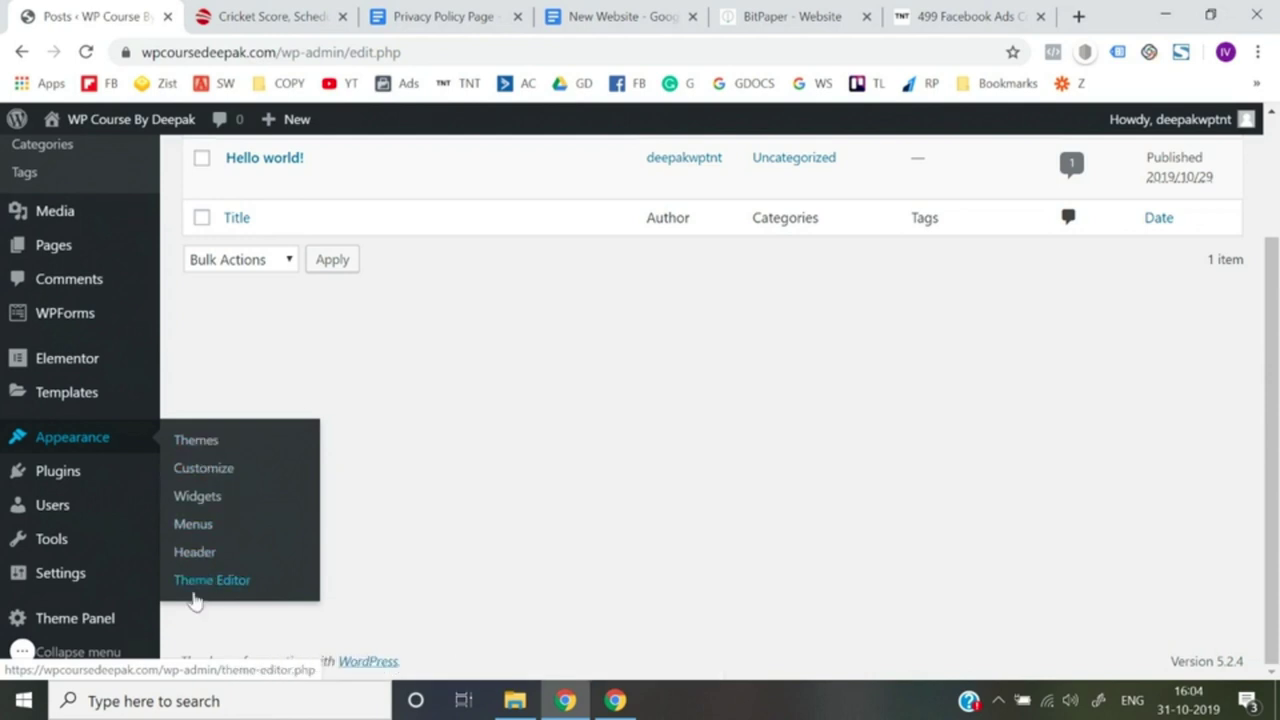
{"action": "mouse_move", "coordinate": [88, 482]}
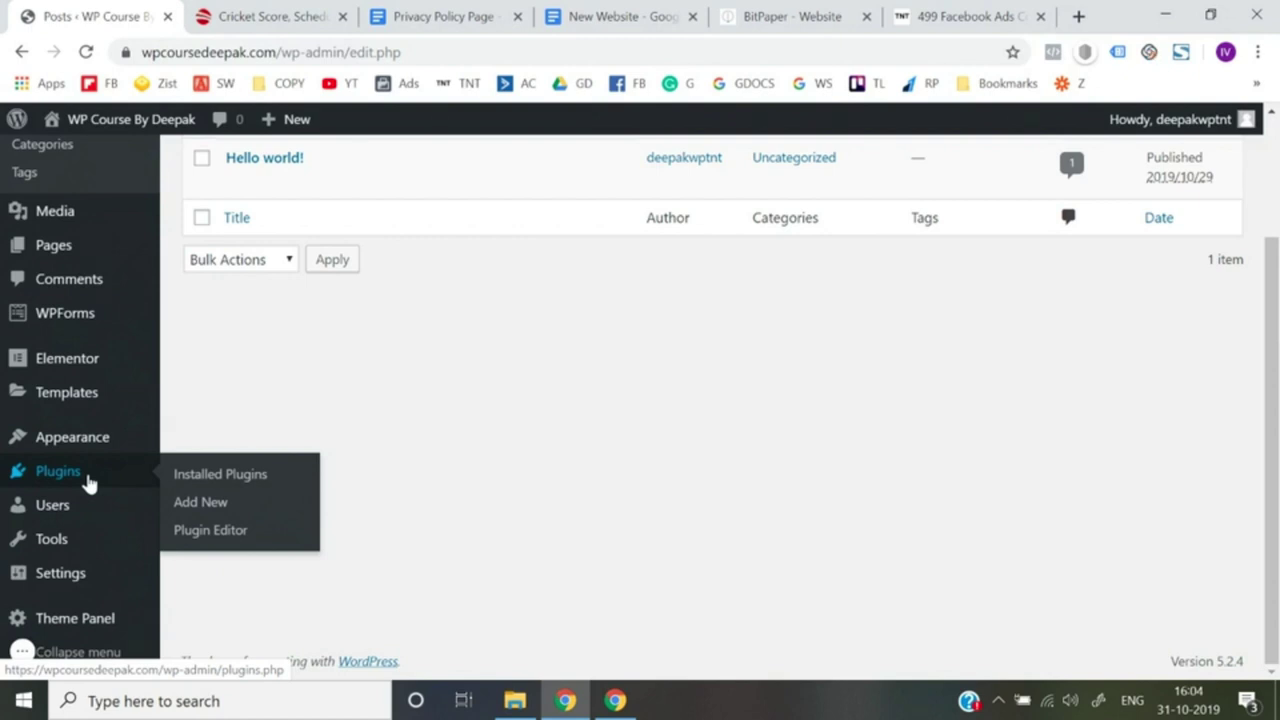
{"action": "mouse_move", "coordinate": [101, 518]}
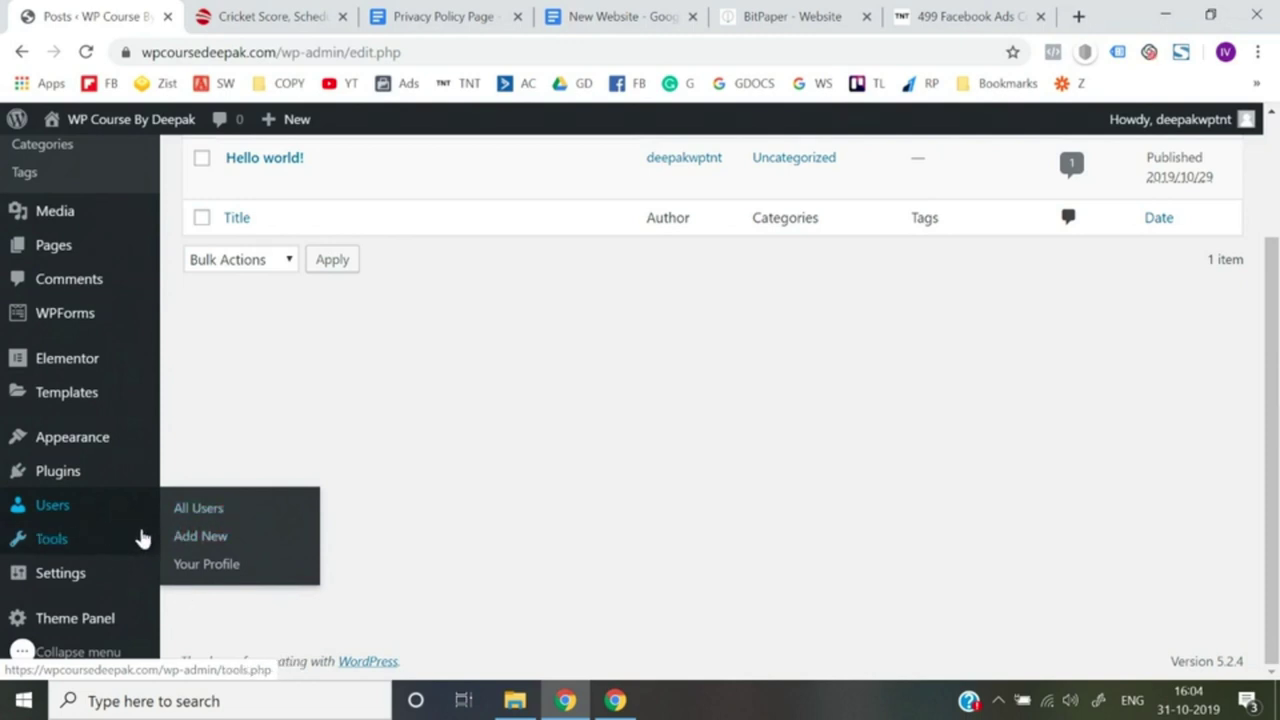
{"action": "mouse_move", "coordinate": [114, 540]}
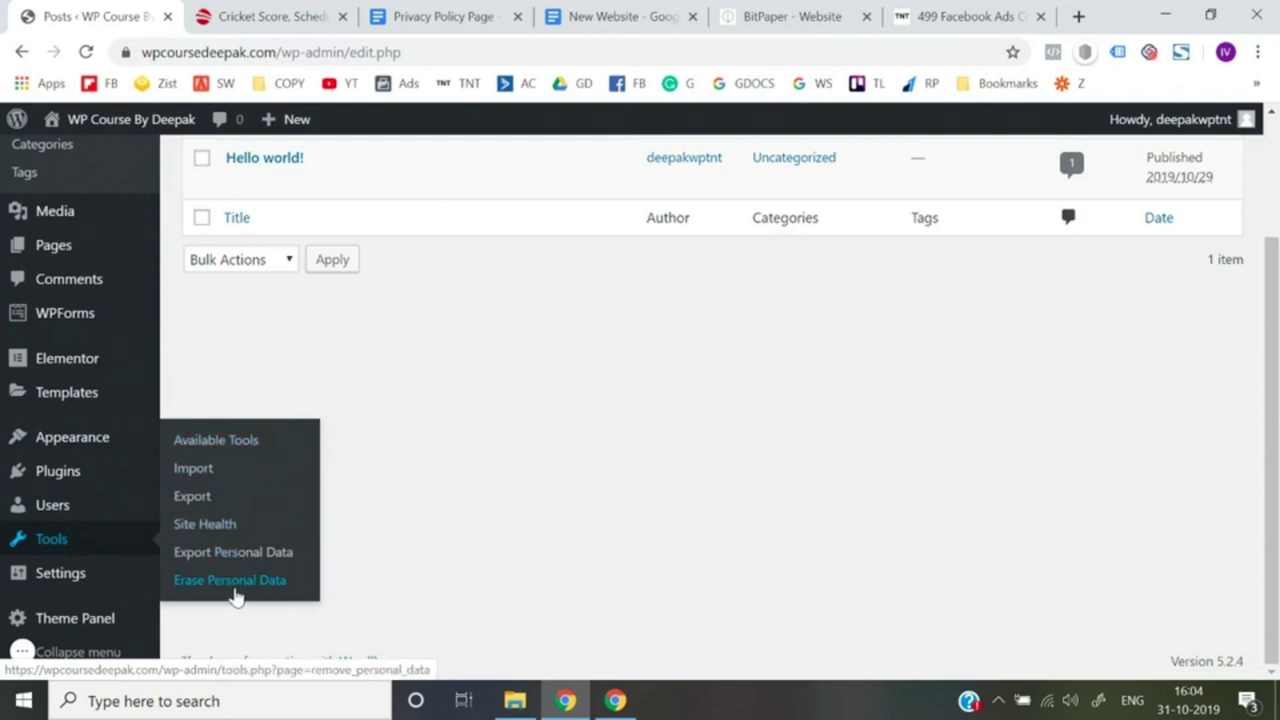
{"action": "mouse_move", "coordinate": [98, 584]}
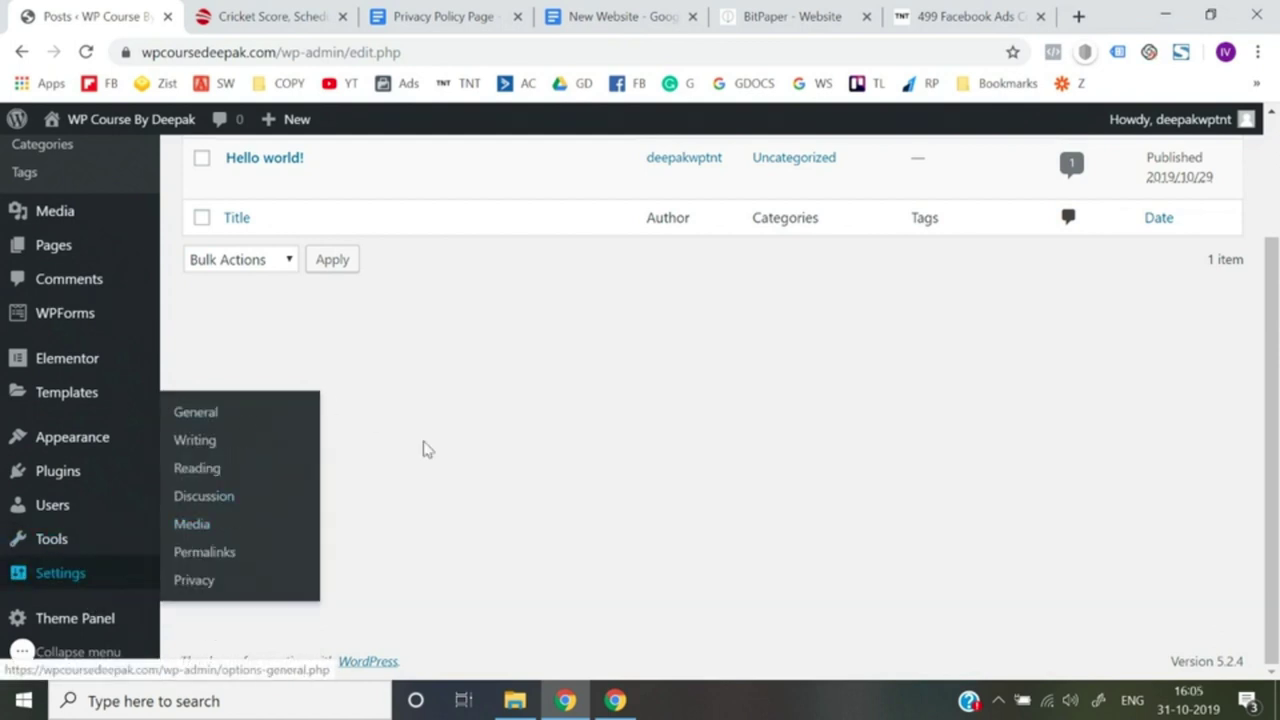
Open the live site in a new tab and look through its home page down to the footer
{"action": "scroll", "coordinate": [449, 466], "scroll_direction": "up", "scroll_amount": 3}
{"action": "mouse_move", "coordinate": [163, 134]}
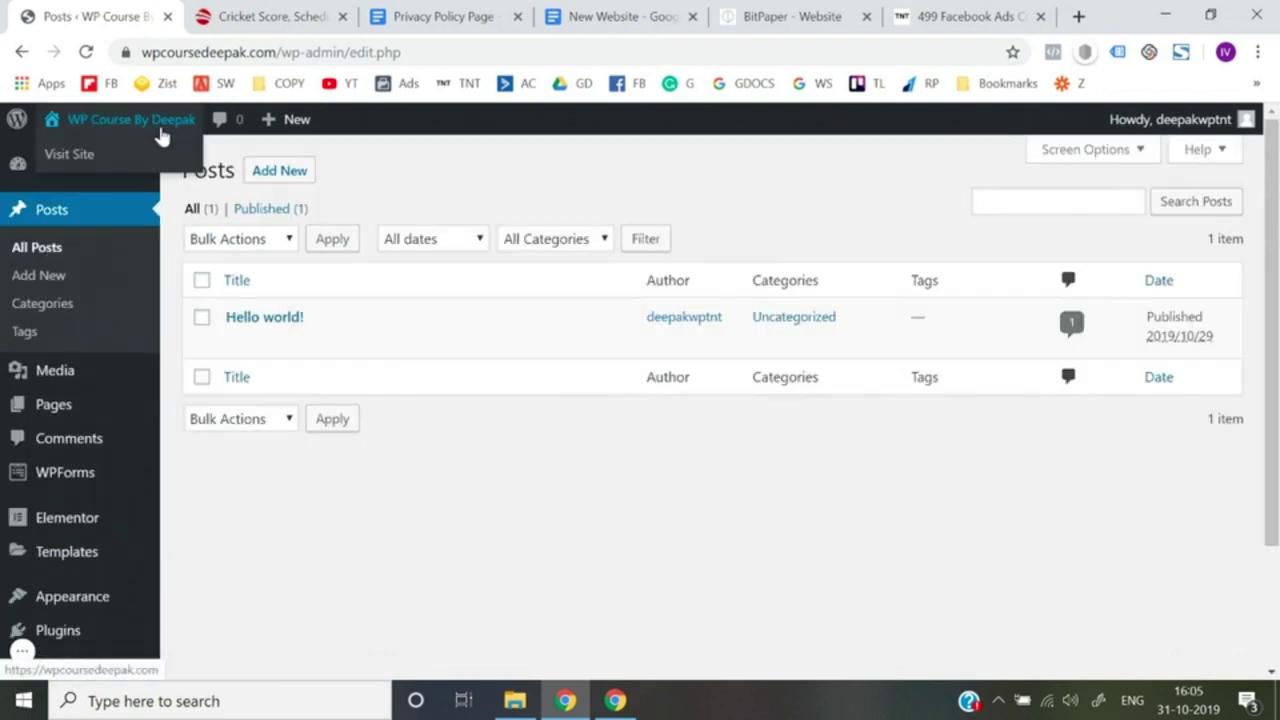
{"action": "right_click", "coordinate": [76, 162]}
{"action": "left_click", "coordinate": [107, 178]}
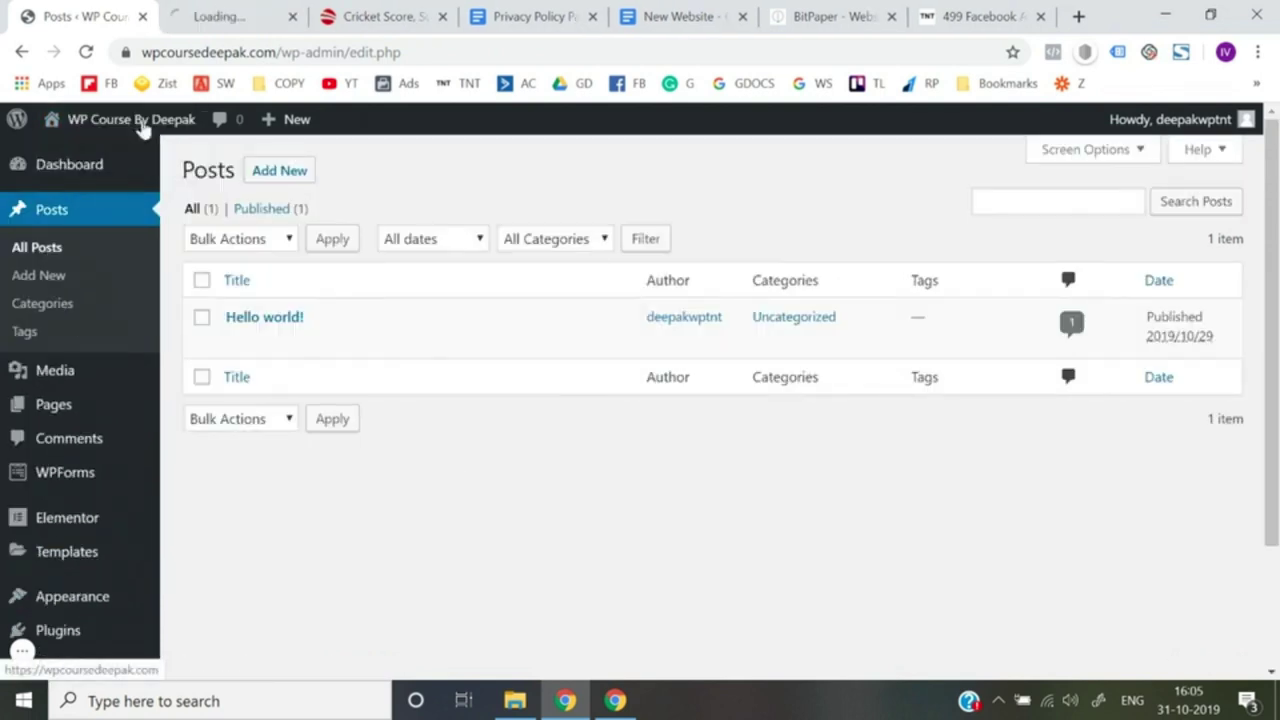
{"action": "left_click", "coordinate": [237, 14]}
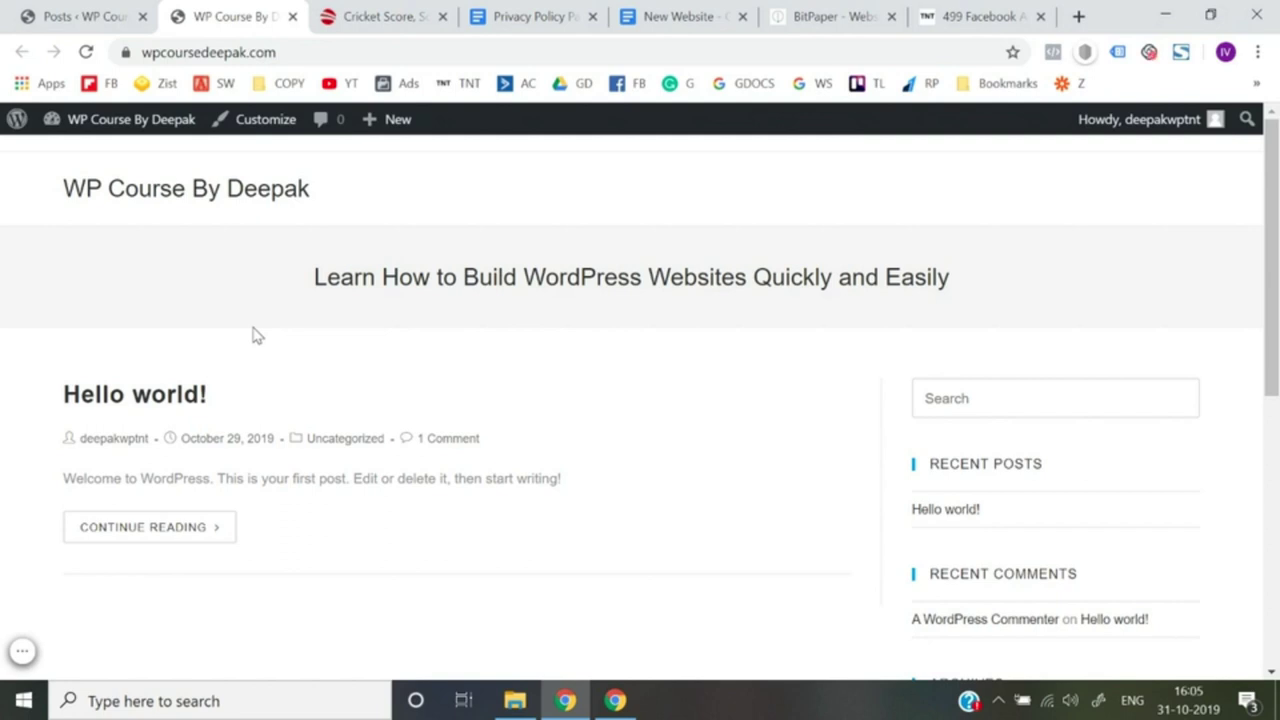
{"action": "scroll", "coordinate": [253, 335], "scroll_direction": "down", "scroll_amount": 10}
Compare the admin area's menu with the live site's home page, ending on the live site's header
{"action": "left_click", "coordinate": [85, 16]}
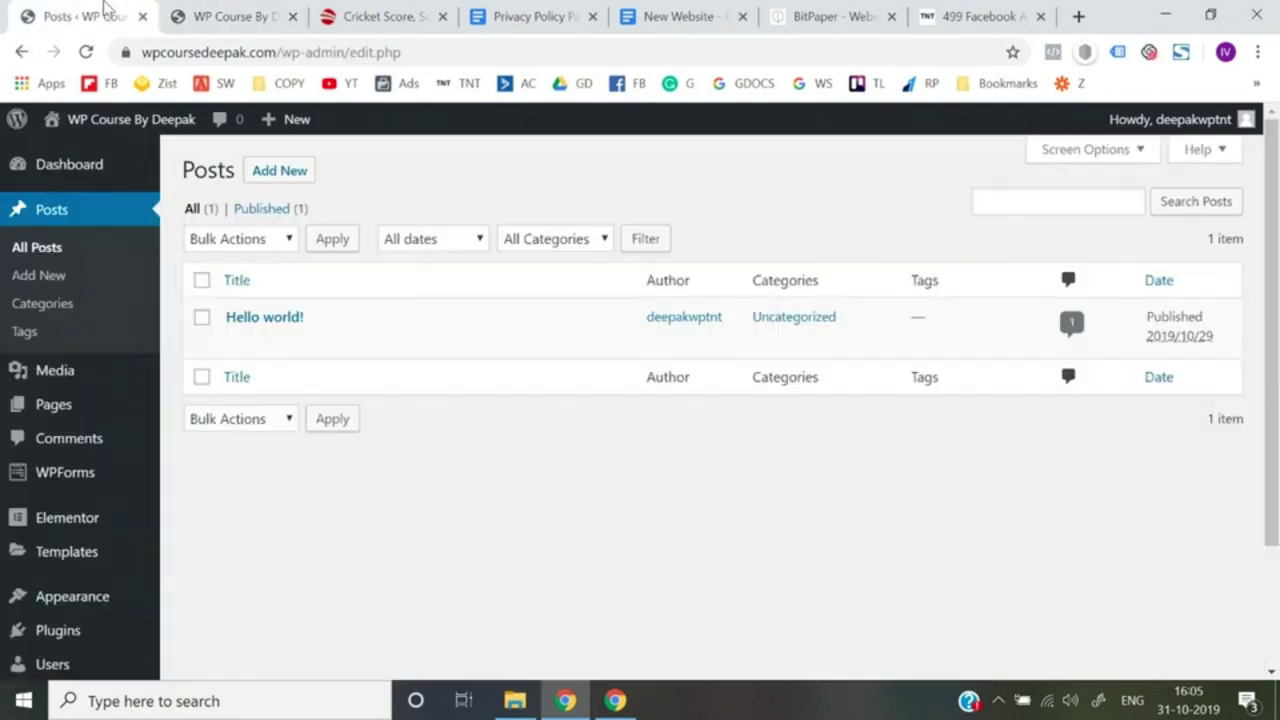
{"action": "scroll", "coordinate": [100, 500], "scroll_direction": "down", "scroll_amount": 2}
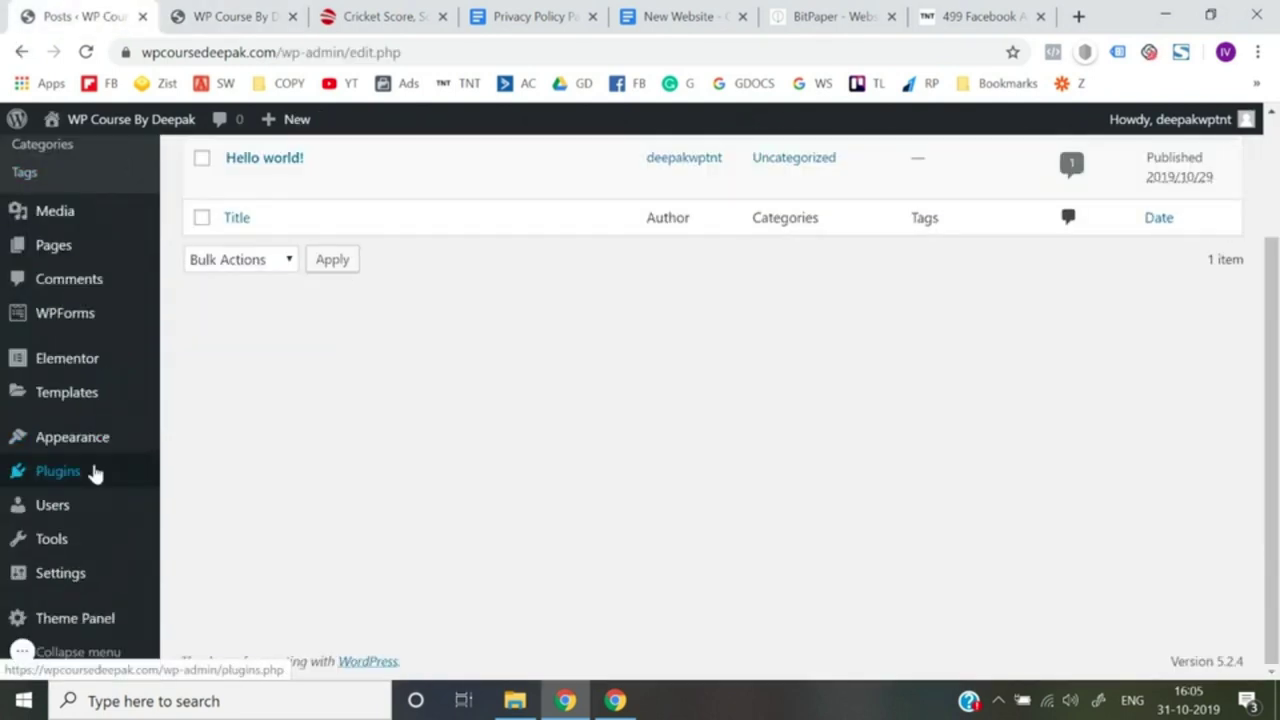
{"action": "scroll", "coordinate": [94, 471], "scroll_direction": "up", "scroll_amount": 2}
{"action": "left_click", "coordinate": [278, 14]}
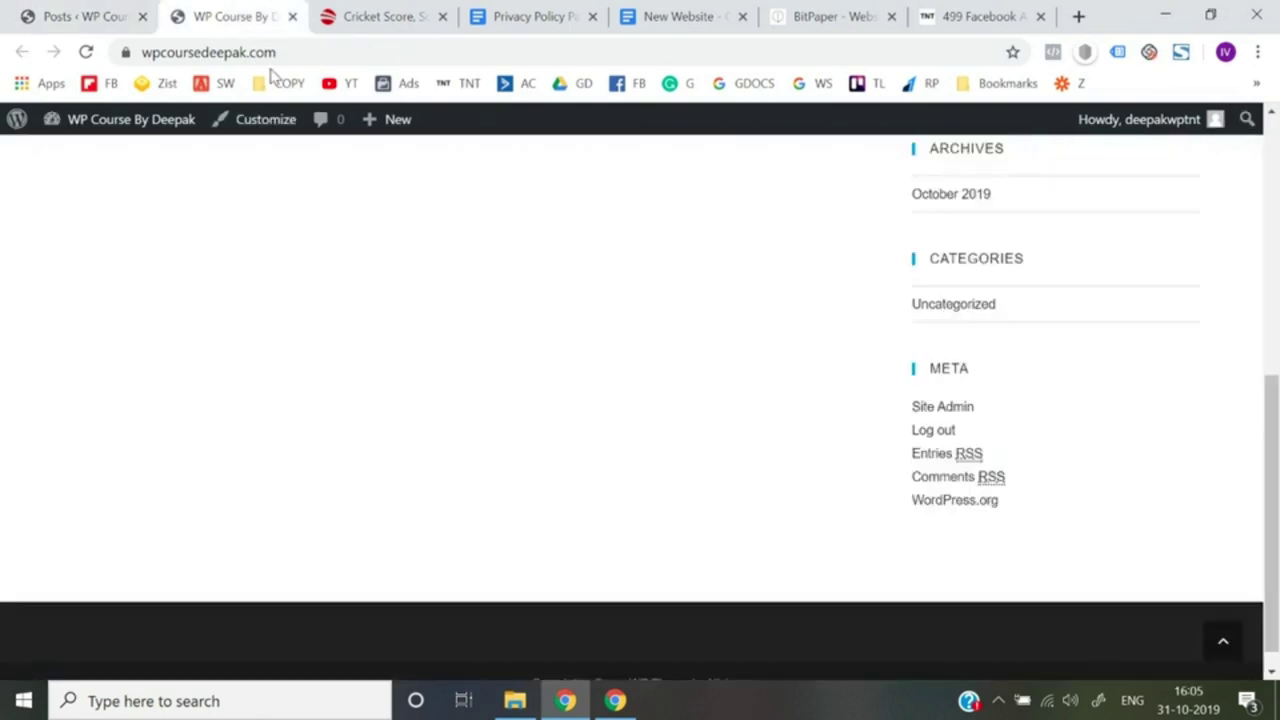
{"action": "scroll", "coordinate": [250, 406], "scroll_direction": "up", "scroll_amount": 10}
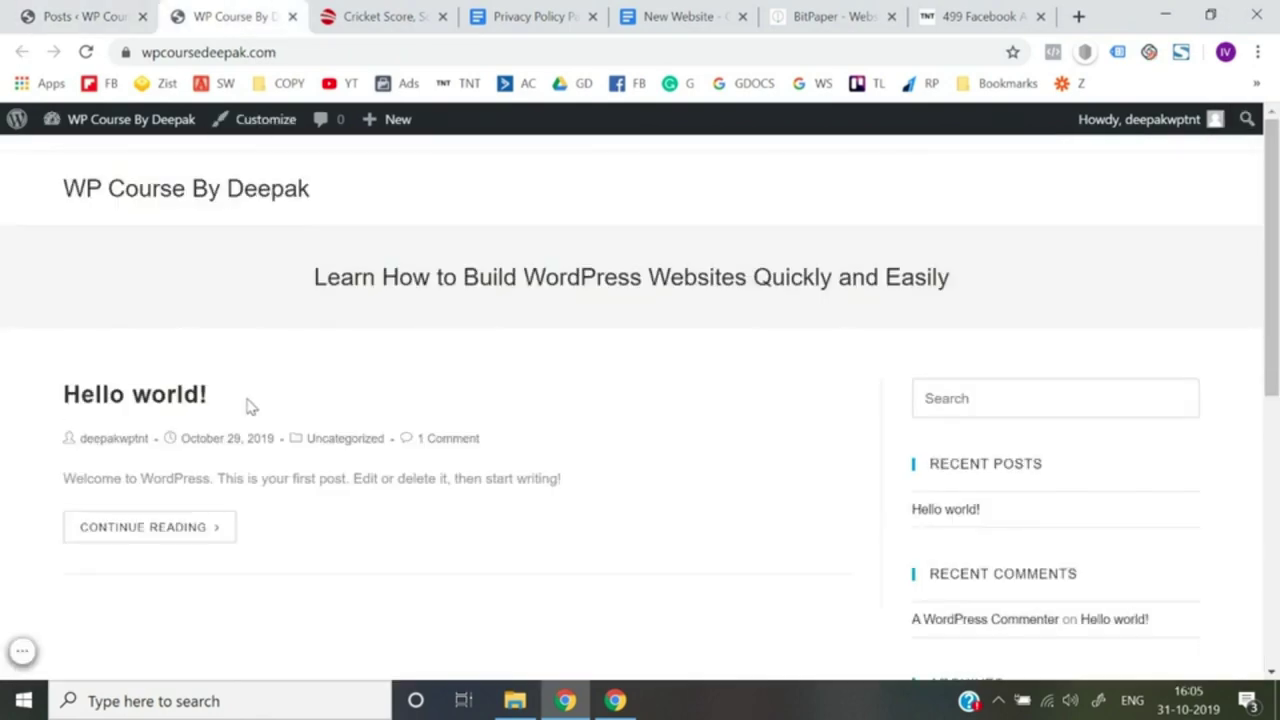